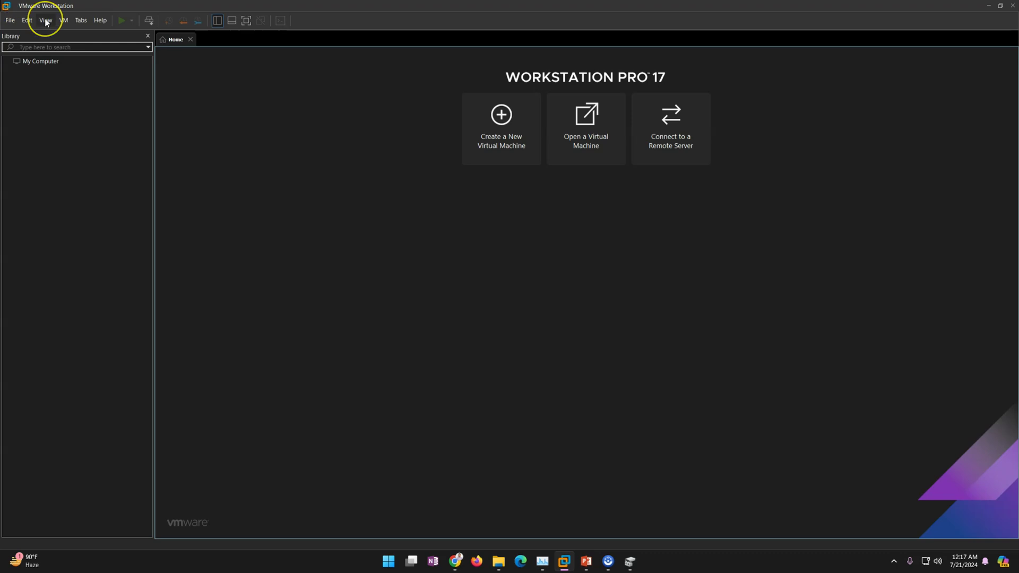
- Inspect the VMnet3 host-only network in the Virtual Network Editor, reopened with administrator rights
{"action": "left_click", "coordinate": [25, 20]}
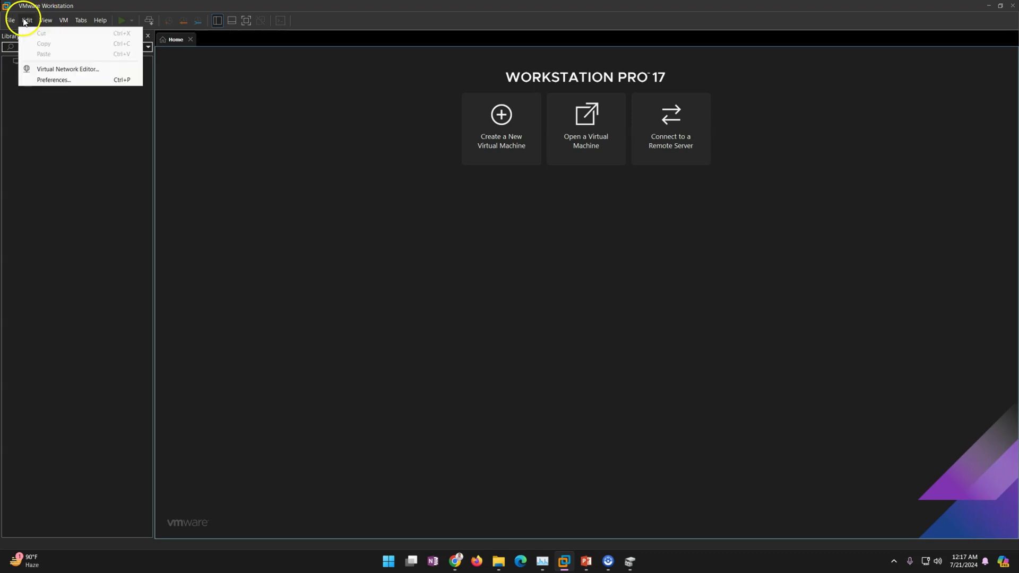
{"action": "left_click", "coordinate": [61, 69]}
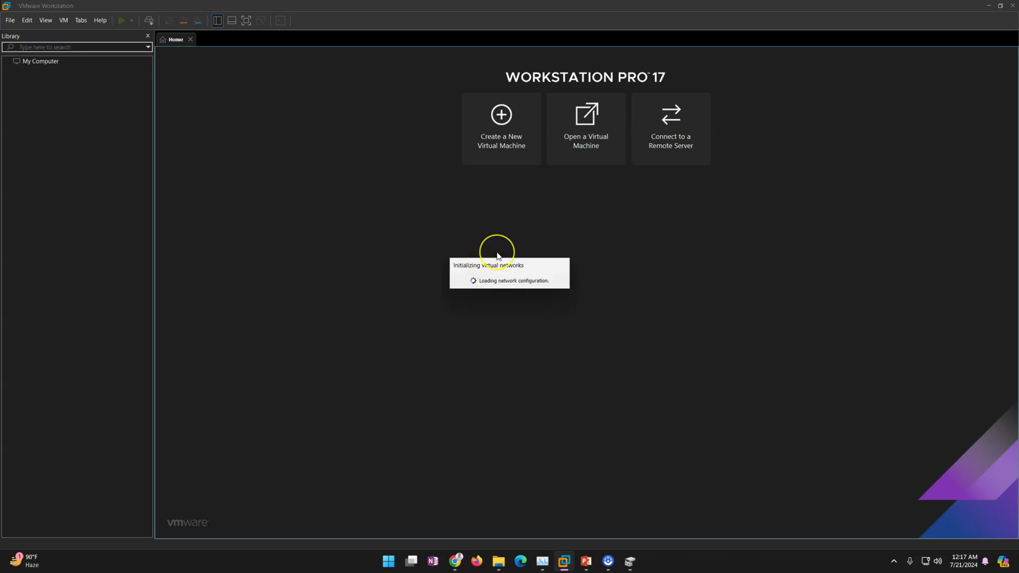
{"action": "left_click", "coordinate": [615, 386]}
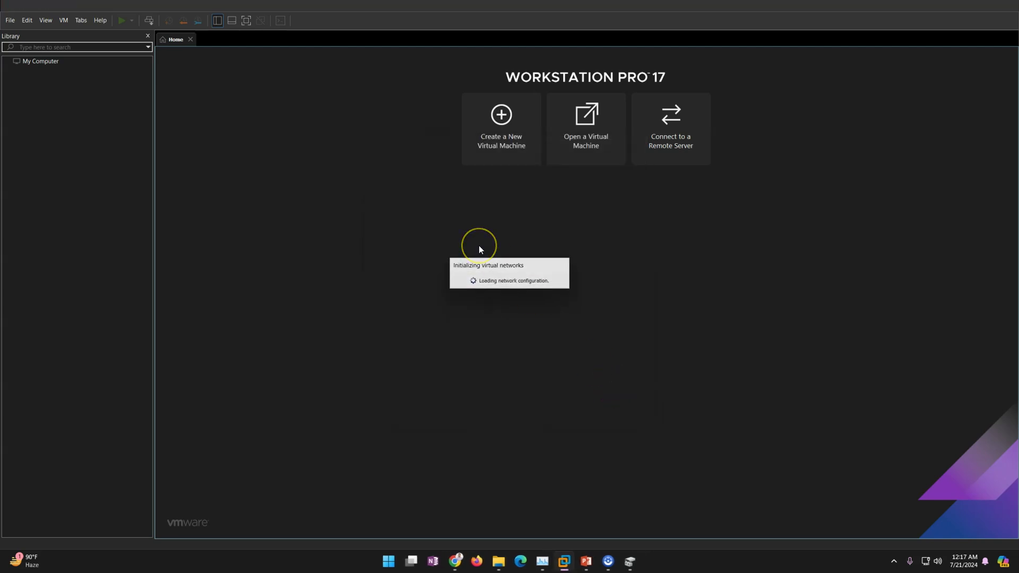
{"action": "left_click", "coordinate": [415, 187]}
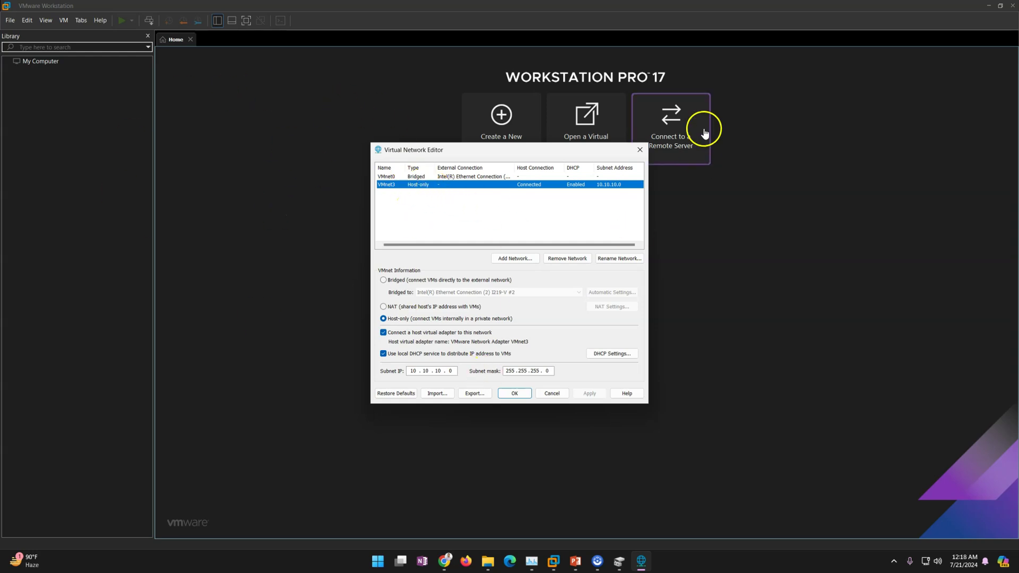
{"action": "left_click_drag", "start_coordinate": [526, 147], "coordinate": [526, 171]}
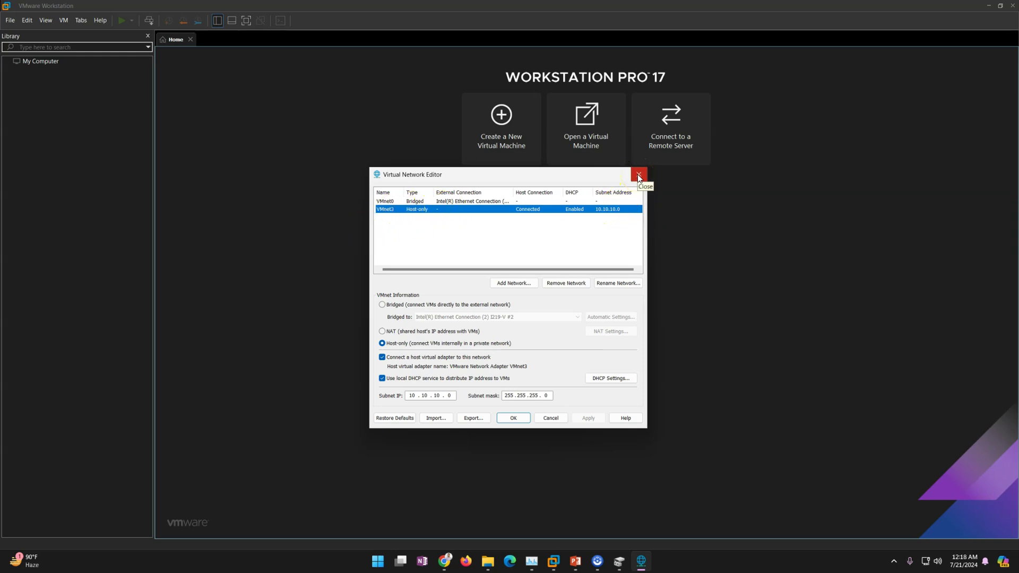
{"action": "left_click", "coordinate": [638, 174]}
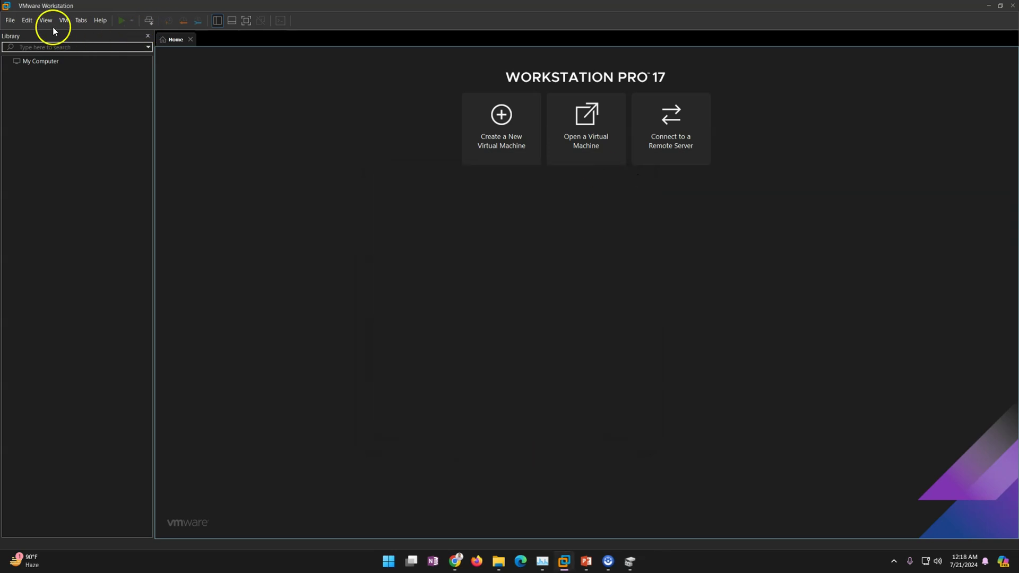
- Review the default VM folder and Workstation 17.5.x hardware compatibility in Preferences without saving
{"action": "left_click", "coordinate": [494, 130]}
{"action": "left_click", "coordinate": [602, 176]}
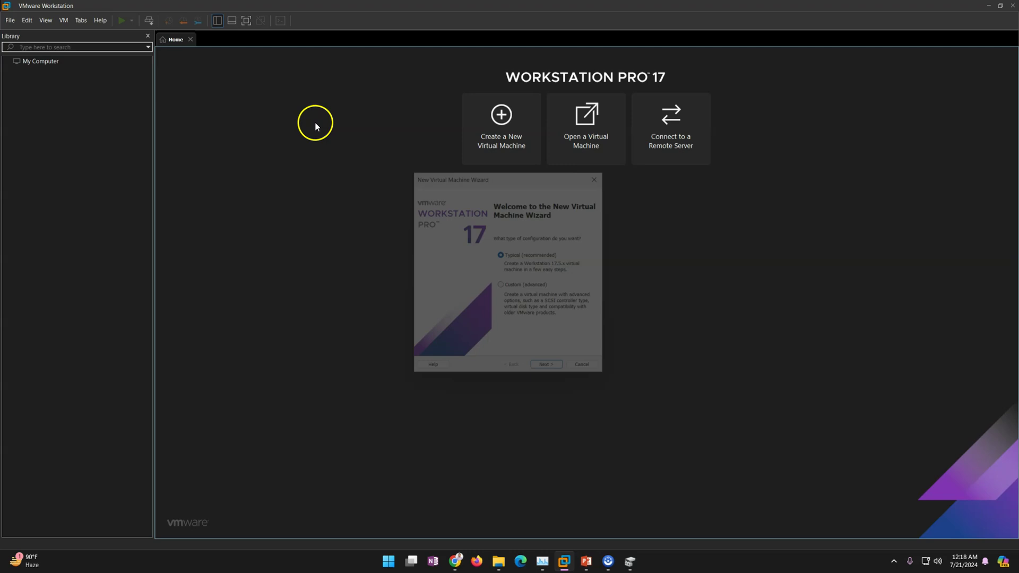
{"action": "left_click", "coordinate": [25, 20]}
{"action": "left_click", "coordinate": [46, 81]}
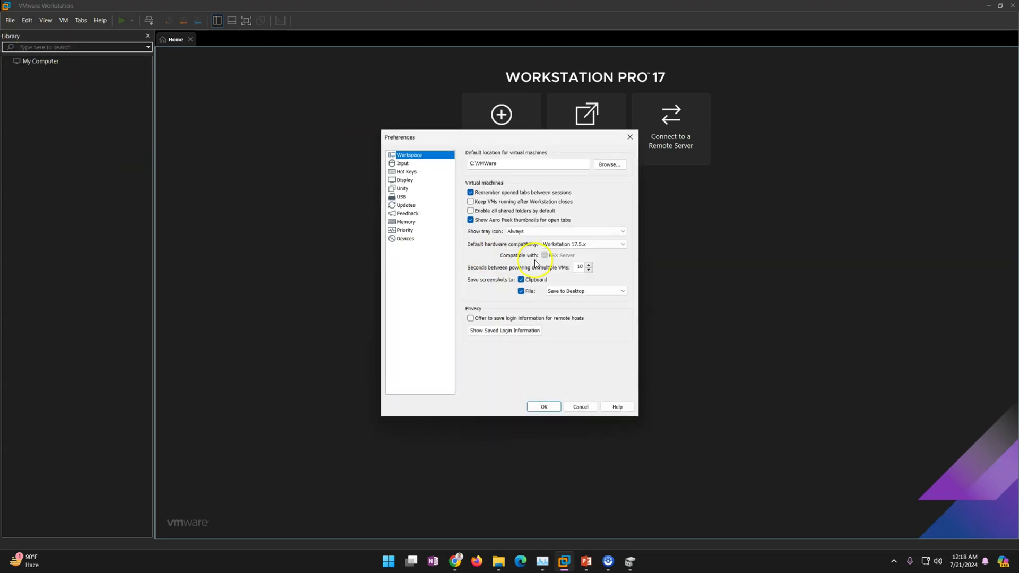
{"action": "left_click_drag", "start_coordinate": [511, 163], "coordinate": [447, 163]}
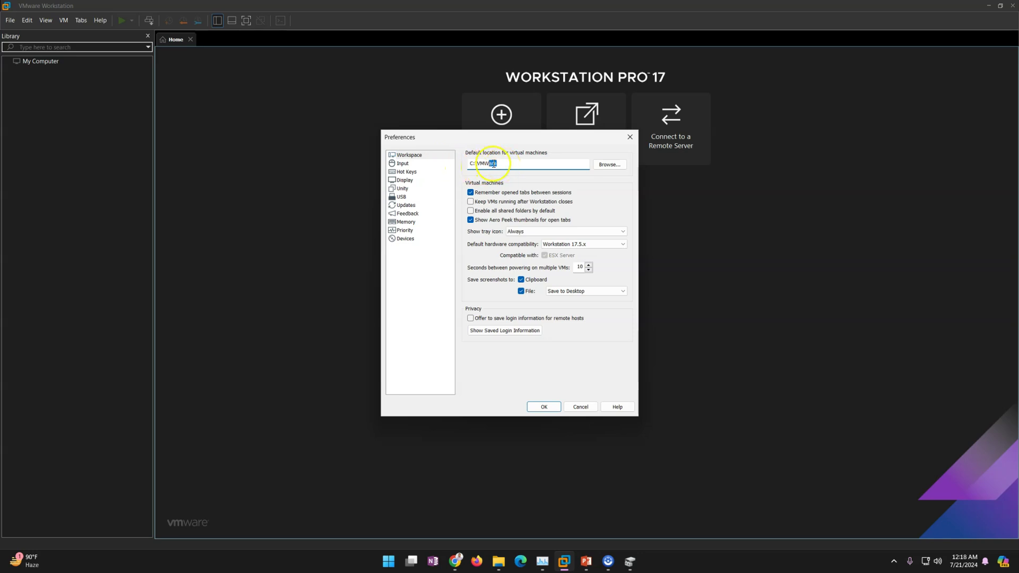
{"action": "left_click", "coordinate": [573, 245]}
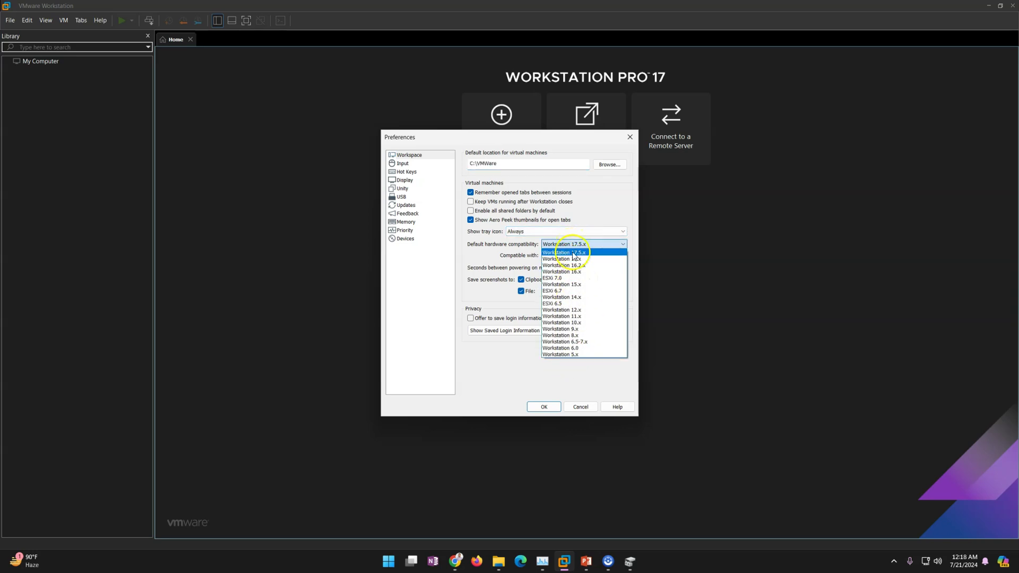
{"action": "left_click", "coordinate": [530, 357]}
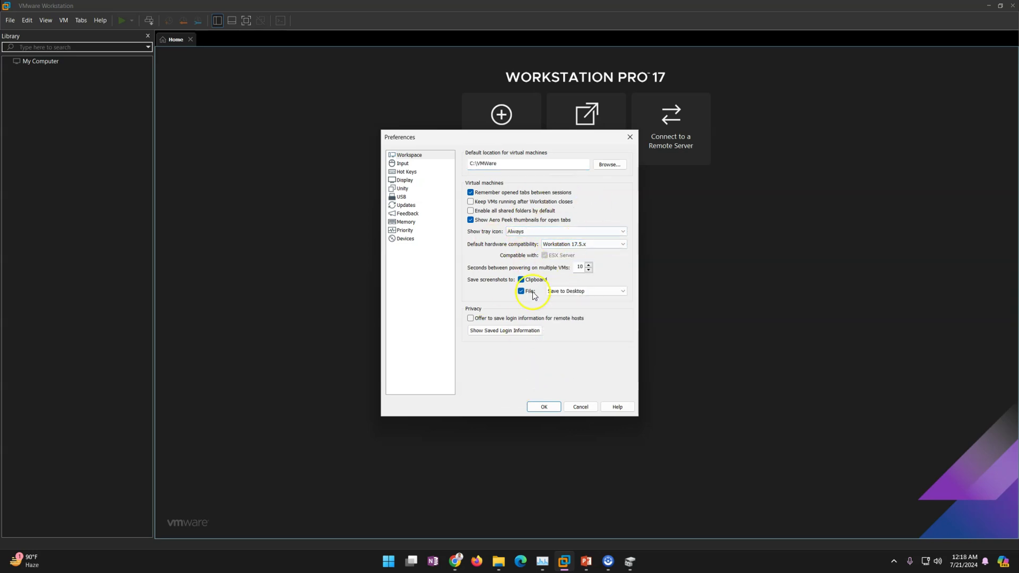
{"action": "left_click", "coordinate": [580, 406]}
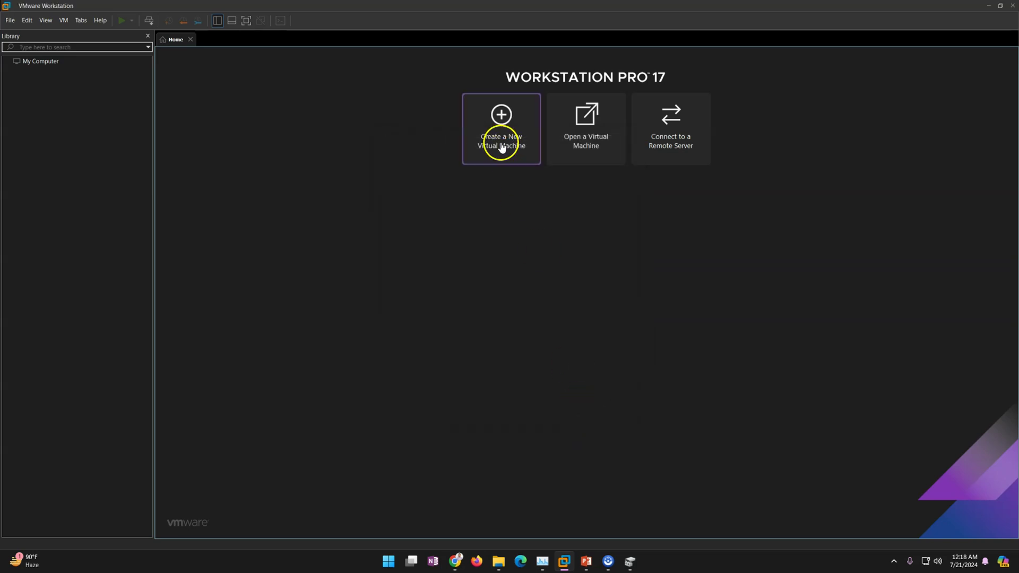
- Create the Windows Server 2022 VM Win2K22-DC01, OS later, with a 60 GB single-file disk
{"action": "left_click", "coordinate": [505, 155]}
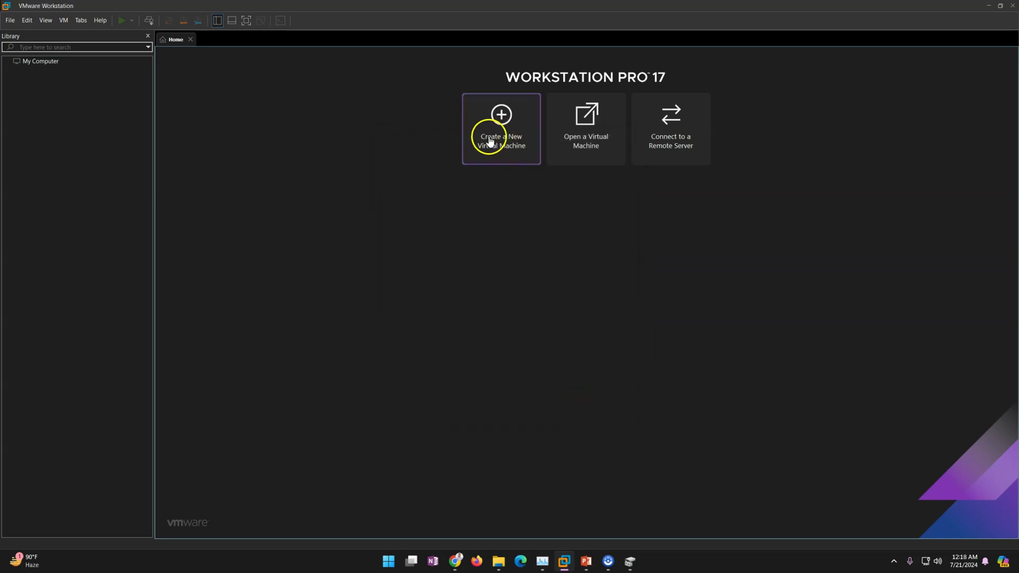
{"action": "left_click", "coordinate": [555, 370]}
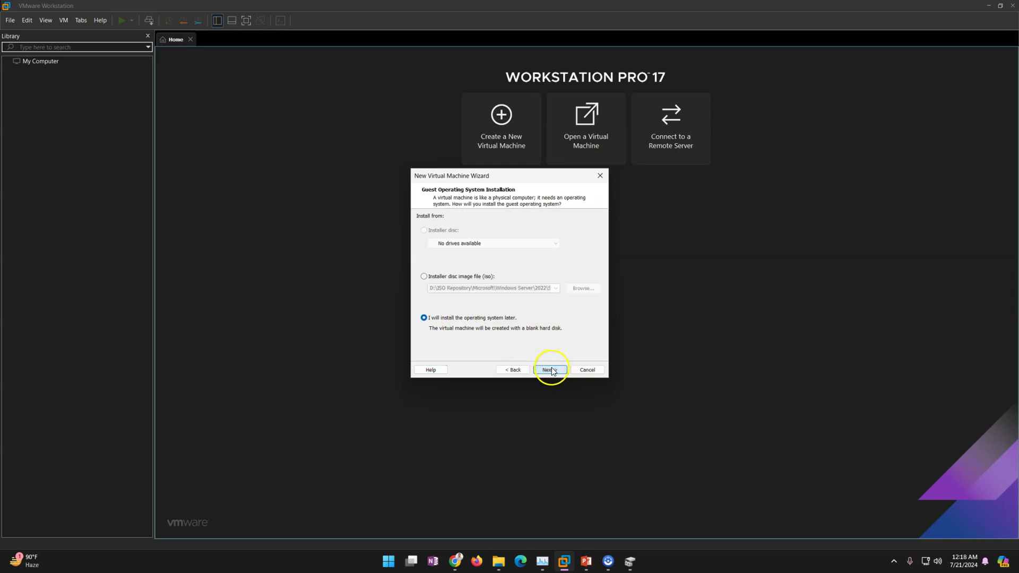
{"action": "left_click", "coordinate": [552, 370]}
{"action": "left_click", "coordinate": [473, 280]}
{"action": "left_click", "coordinate": [474, 282]}
{"action": "left_click", "coordinate": [552, 370]}
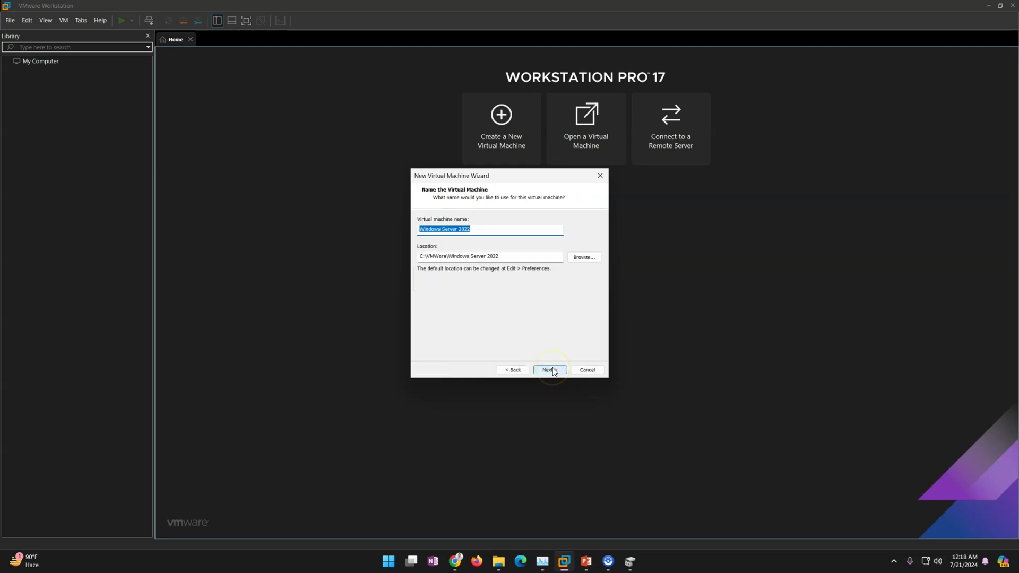
{"action": "type", "text": "Win2K22-DC01"}
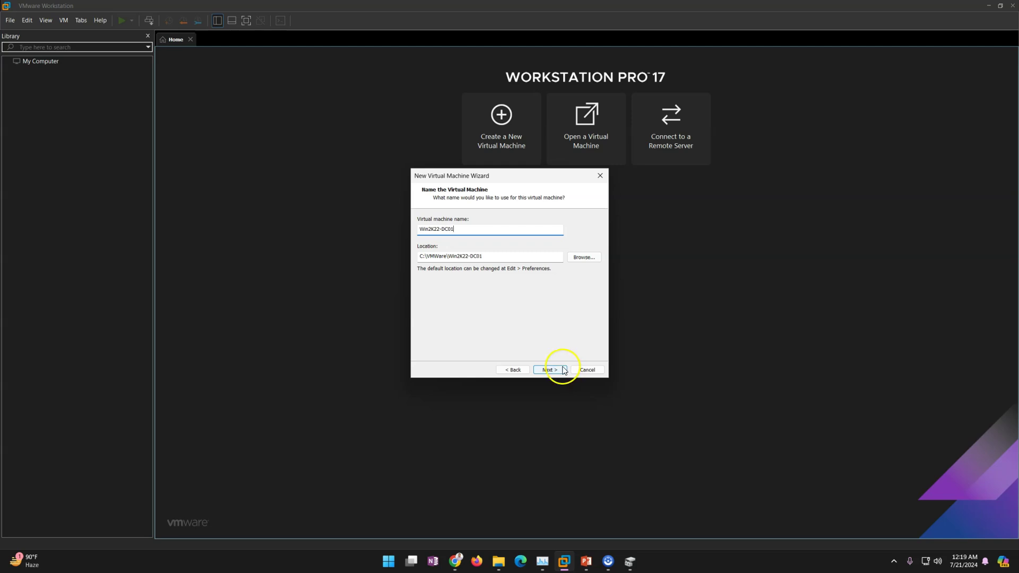
{"action": "left_click", "coordinate": [550, 370]}
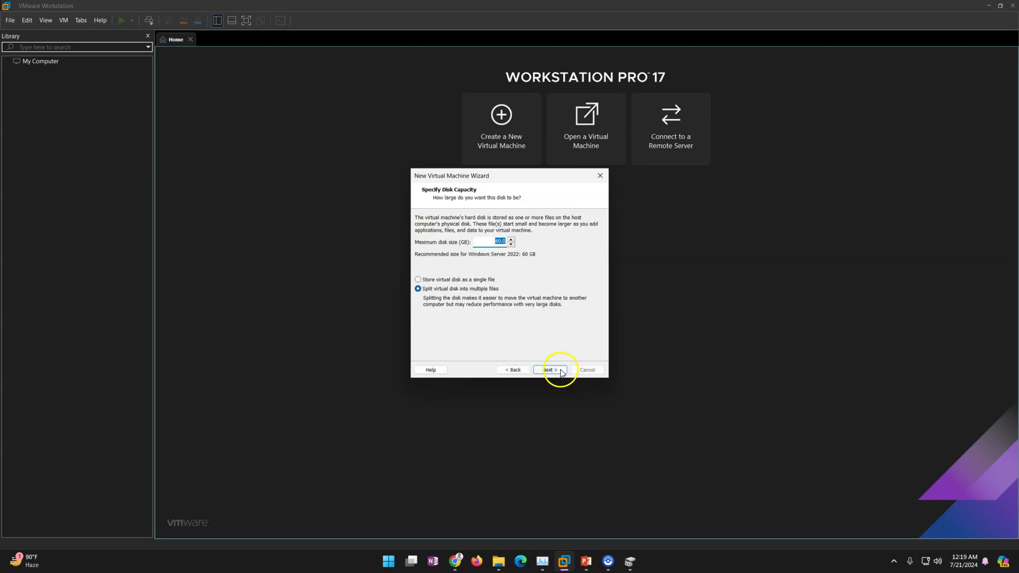
{"action": "left_click", "coordinate": [448, 281]}
{"action": "left_click", "coordinate": [549, 370]}
{"action": "left_click", "coordinate": [550, 370]}
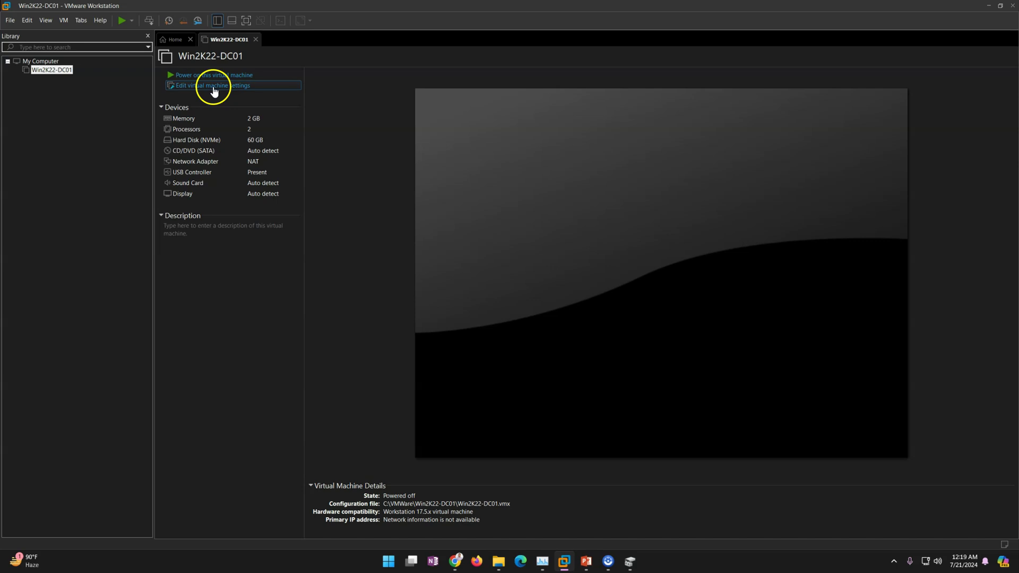
- Raise Win2K22-DC01's memory to 8 GB, reviewing the processor and hard disk settings
{"action": "left_click", "coordinate": [214, 86]}
{"action": "left_click_drag", "start_coordinate": [521, 232], "coordinate": [523, 214]}
{"action": "left_click", "coordinate": [413, 150]}
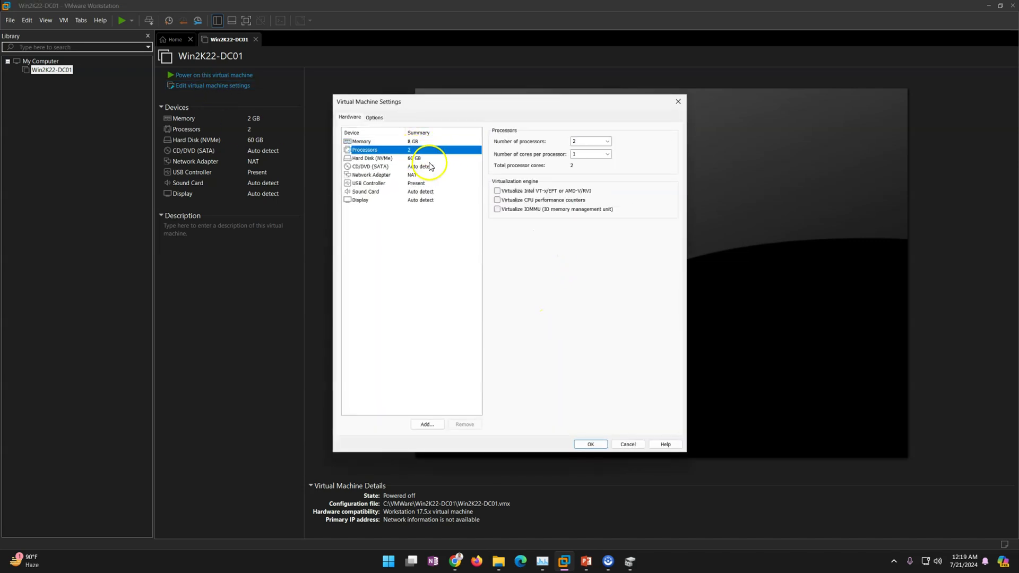
{"action": "left_click", "coordinate": [411, 158]}
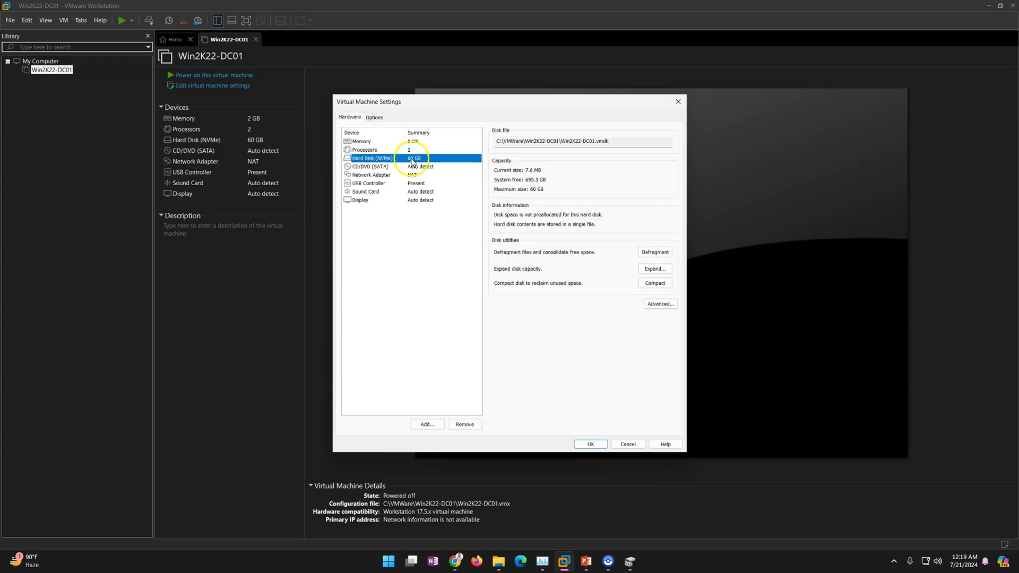
- Attach the Windows Server 2022 ISO from D:\ISO Repository\Microsoft\Windows Server\2022 to the CD/DVD drive
{"action": "left_click", "coordinate": [420, 166]}
{"action": "left_click", "coordinate": [497, 198]}
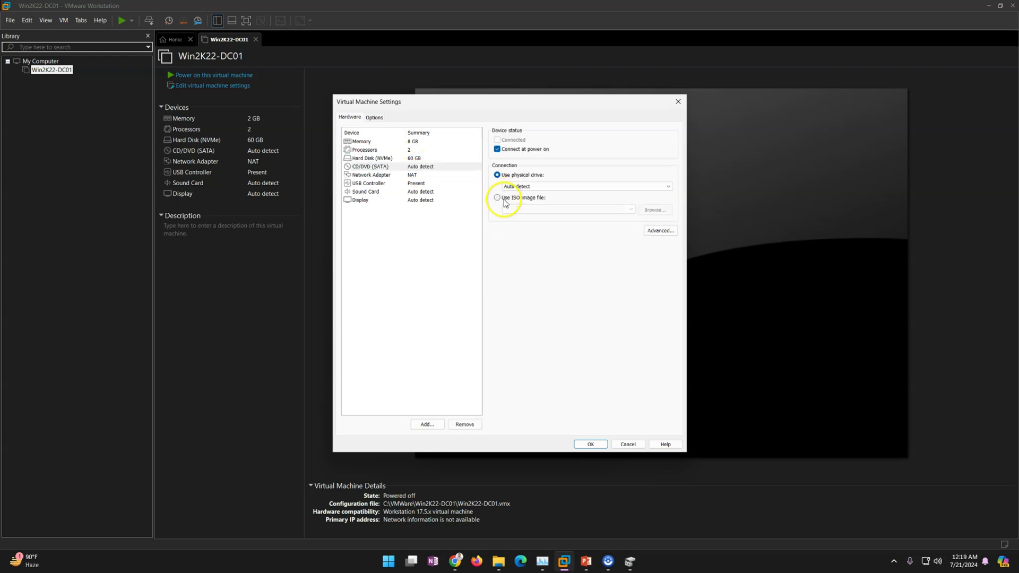
{"action": "left_click", "coordinate": [648, 214]}
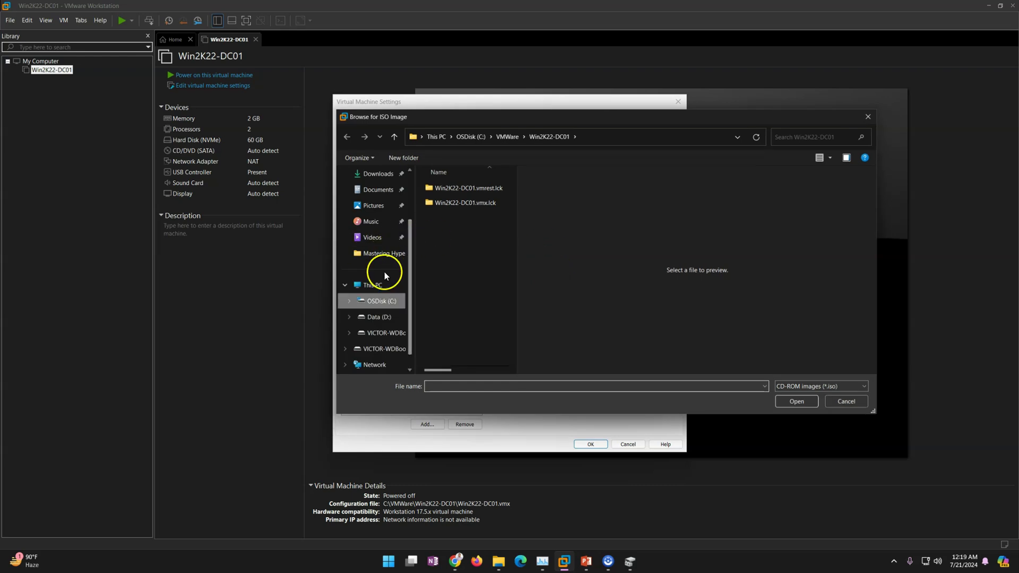
{"action": "left_click", "coordinate": [377, 316]}
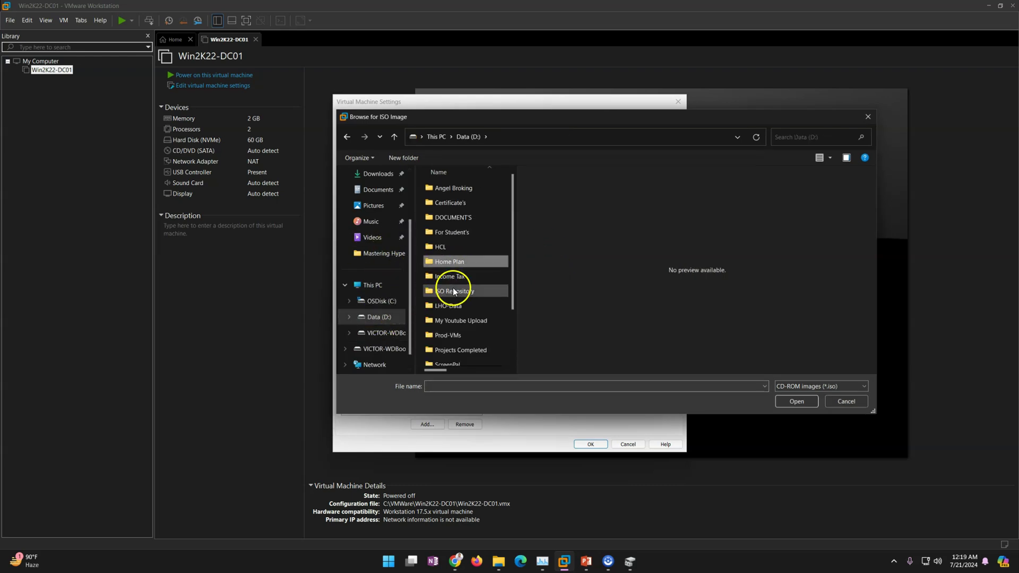
{"action": "double_click", "coordinate": [453, 290]}
{"action": "double_click", "coordinate": [445, 188]}
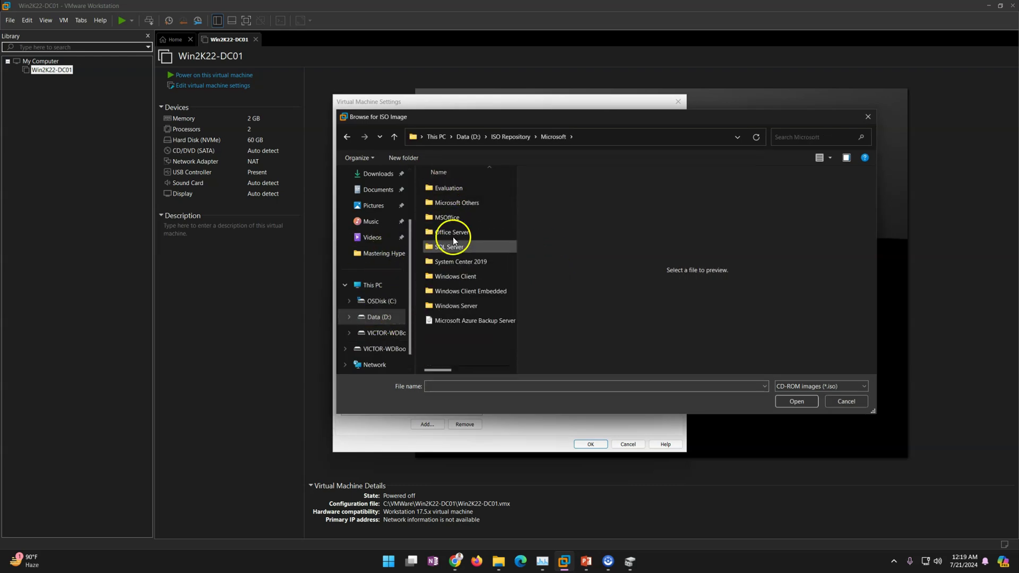
{"action": "double_click", "coordinate": [469, 306]}
{"action": "double_click", "coordinate": [447, 273]}
{"action": "left_click", "coordinate": [448, 189]}
{"action": "left_click", "coordinate": [793, 401]}
- Connect the network adapter to the custom VMnet3 host-only network
{"action": "left_click", "coordinate": [415, 175]}
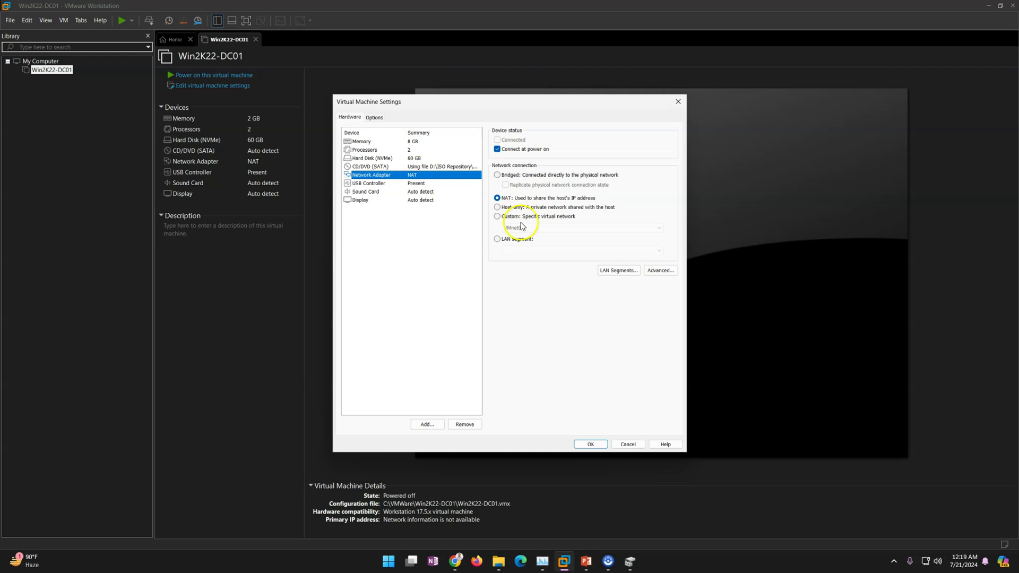
{"action": "left_click", "coordinate": [497, 216]}
{"action": "left_click", "coordinate": [523, 228]}
{"action": "left_click", "coordinate": [525, 254]}
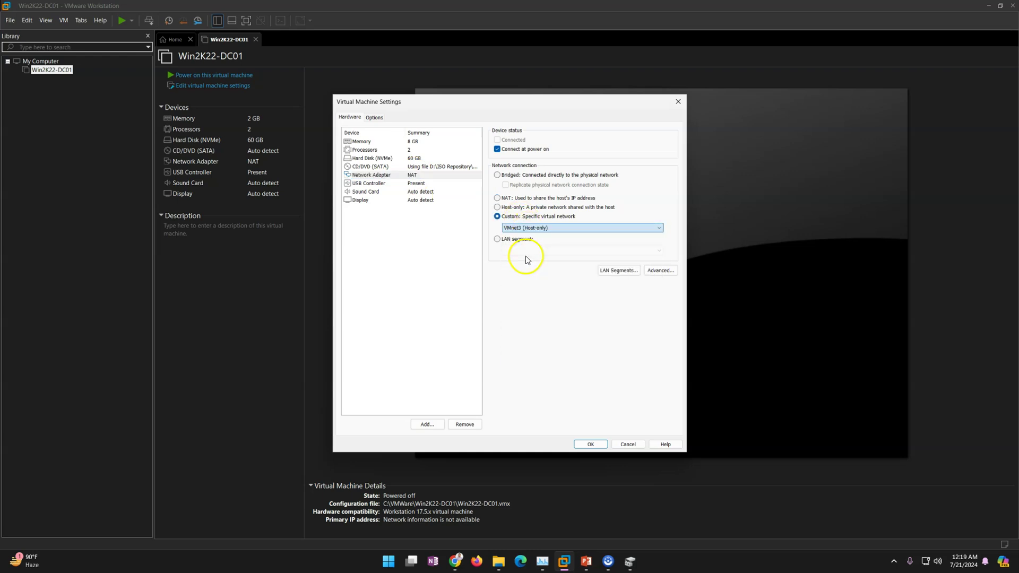
- Remove the USB controller and sound card, then save the VM settings
{"action": "left_click", "coordinate": [403, 184]}
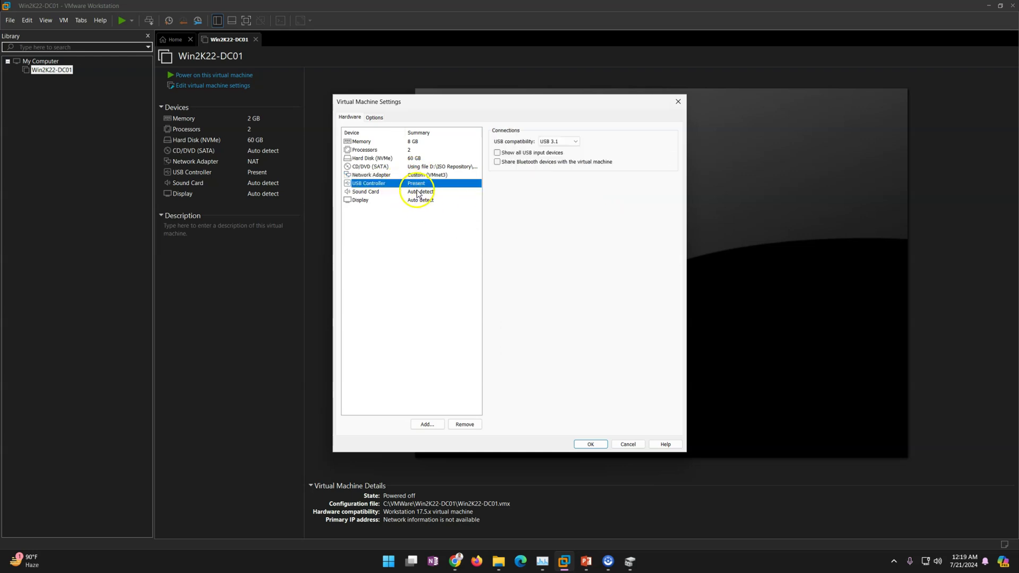
{"action": "left_click", "coordinate": [465, 424]}
{"action": "left_click", "coordinate": [410, 184]}
{"action": "left_click", "coordinate": [464, 424]}
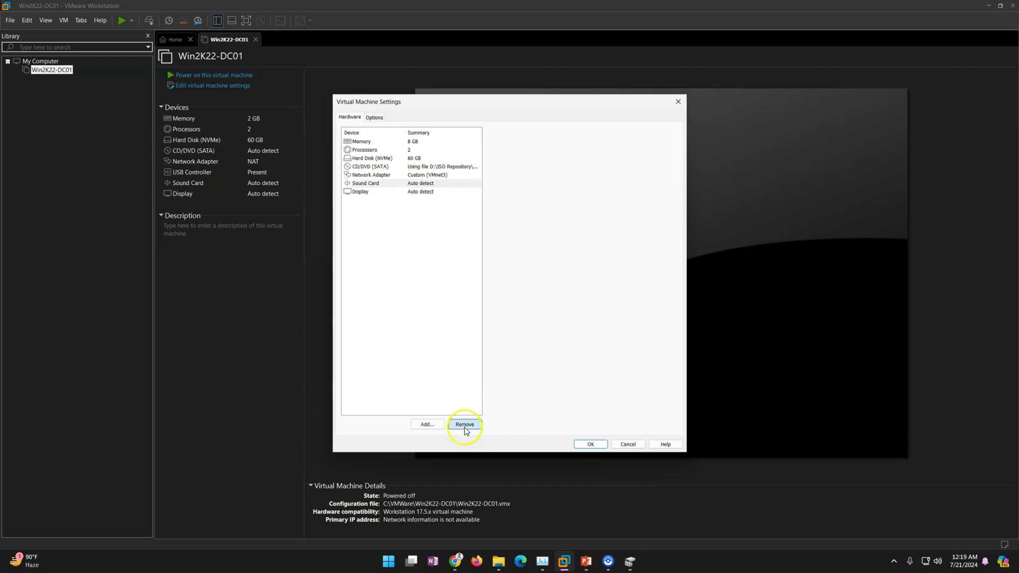
{"action": "left_click", "coordinate": [595, 444]}
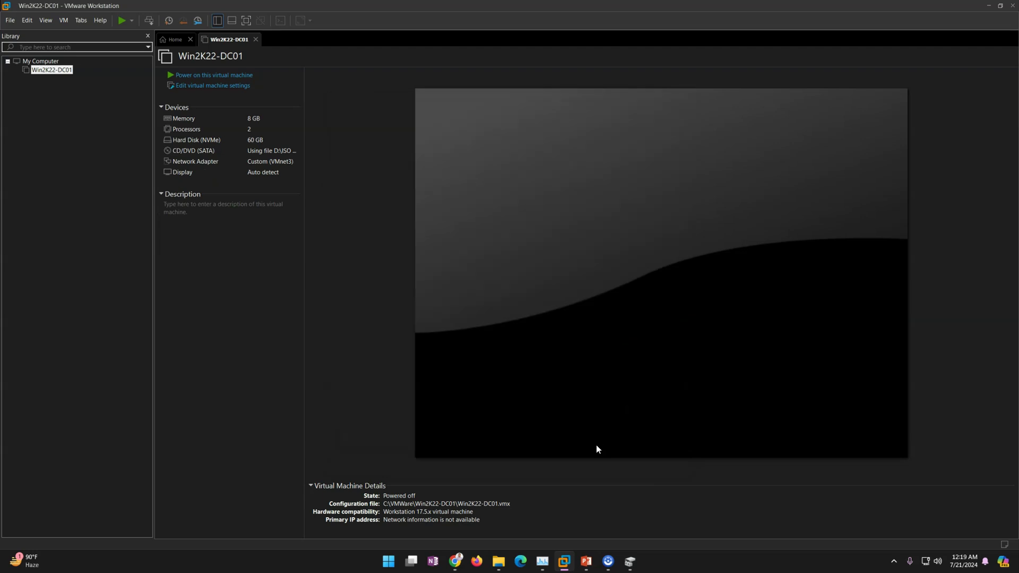
- Power on Win2K22-DC01 and boot from the installation DVD into Windows Setup
{"action": "left_click", "coordinate": [222, 76]}
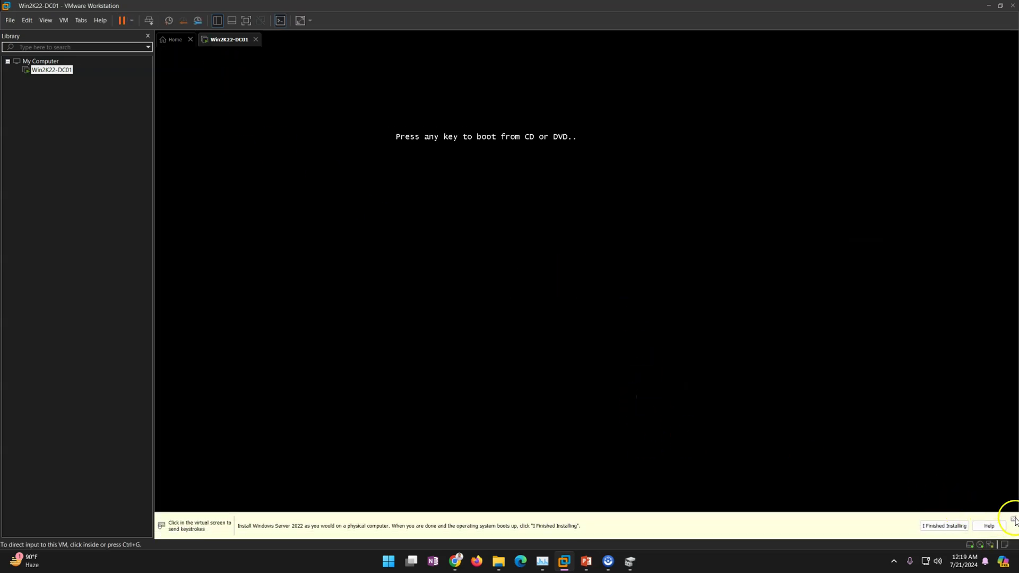
{"action": "left_click", "coordinate": [1013, 519]}
{"action": "left_click", "coordinate": [674, 334]}
{"action": "key", "text": "Return"}
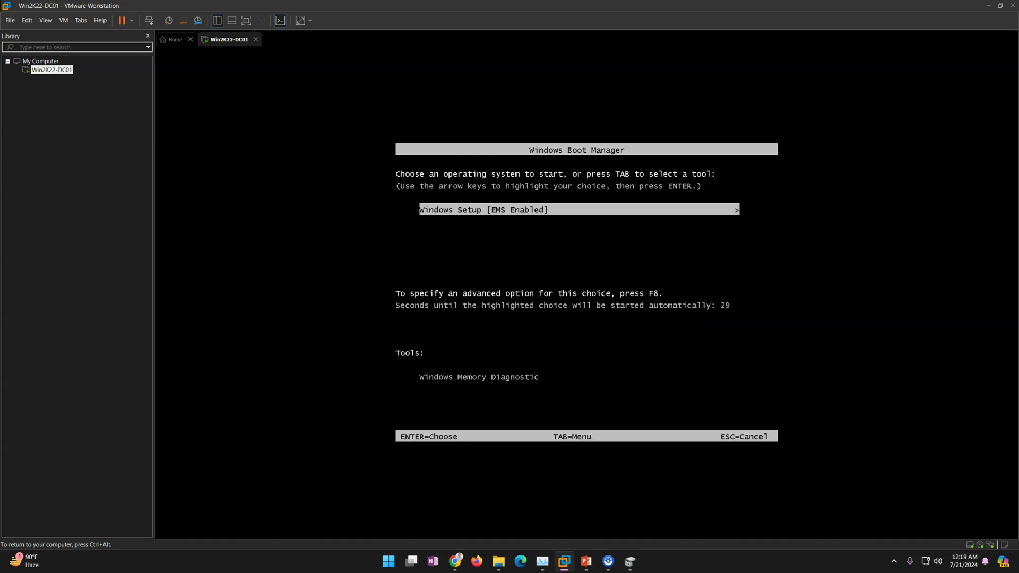
{"action": "key", "text": "Return"}
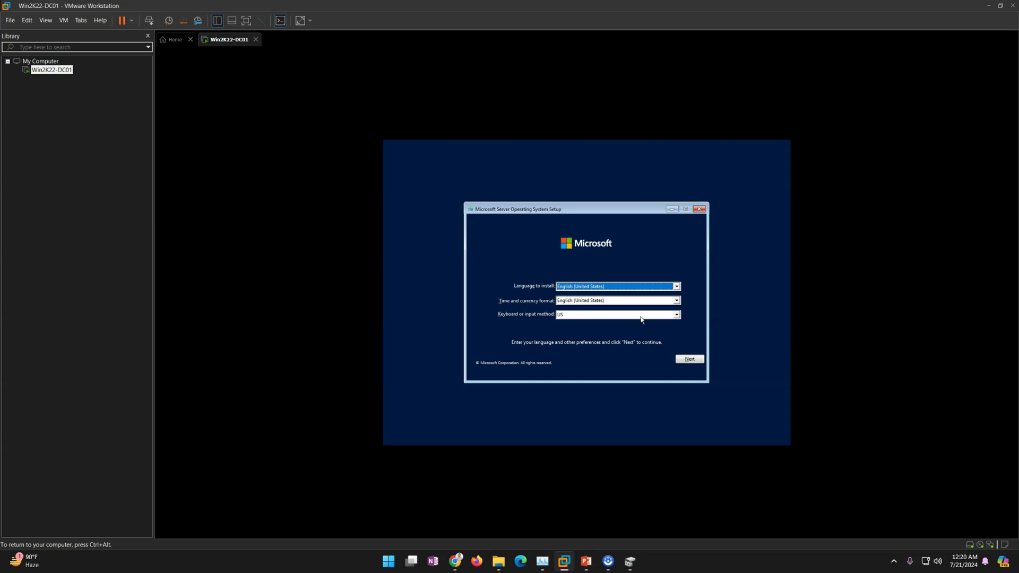
- Install Standard (Desktop Experience), accepting the license, as a Custom install onto unallocated Drive 0
{"action": "left_click", "coordinate": [681, 356]}
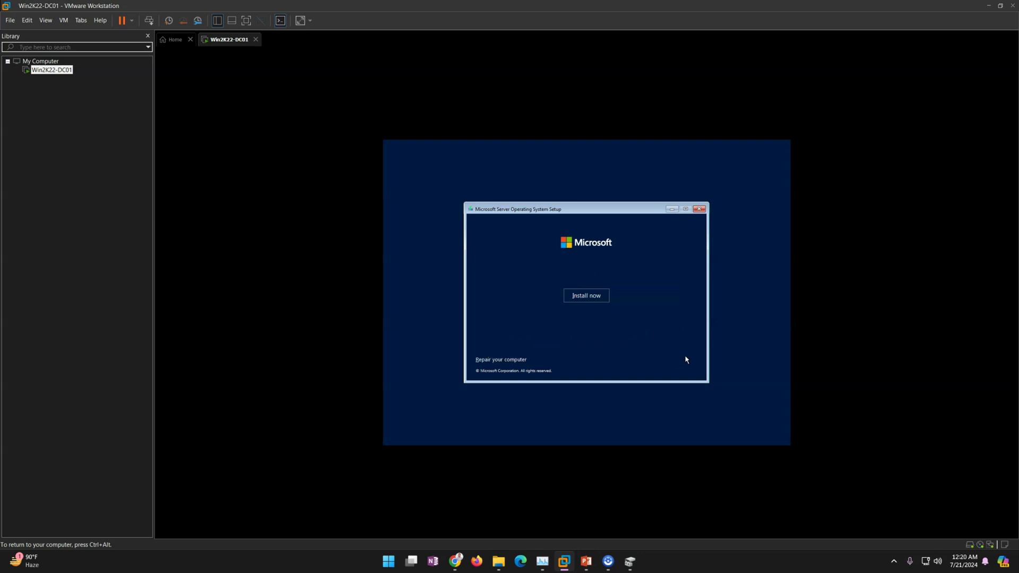
{"action": "left_click", "coordinate": [596, 302]}
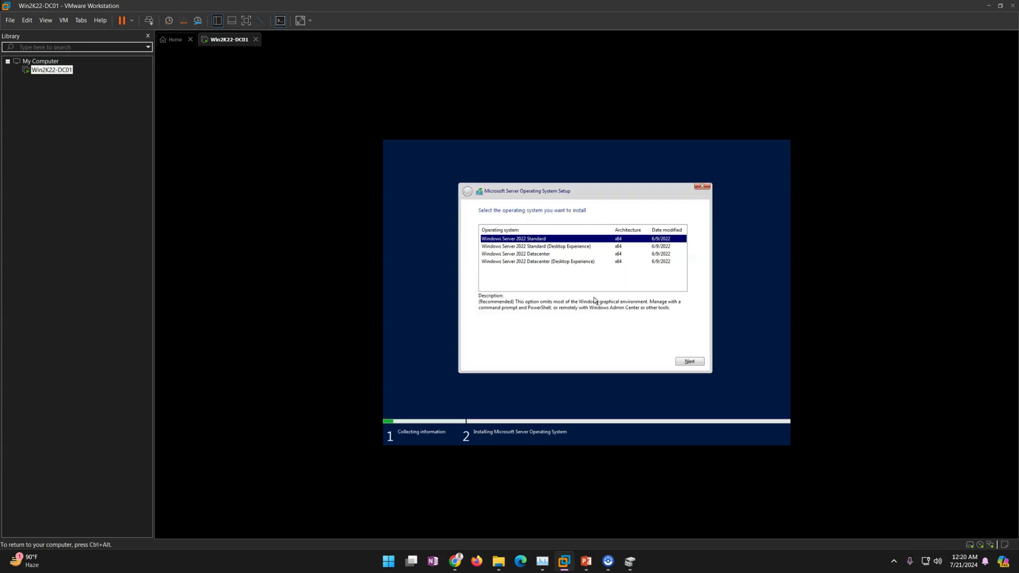
{"action": "left_click", "coordinate": [575, 254]}
{"action": "left_click", "coordinate": [573, 248]}
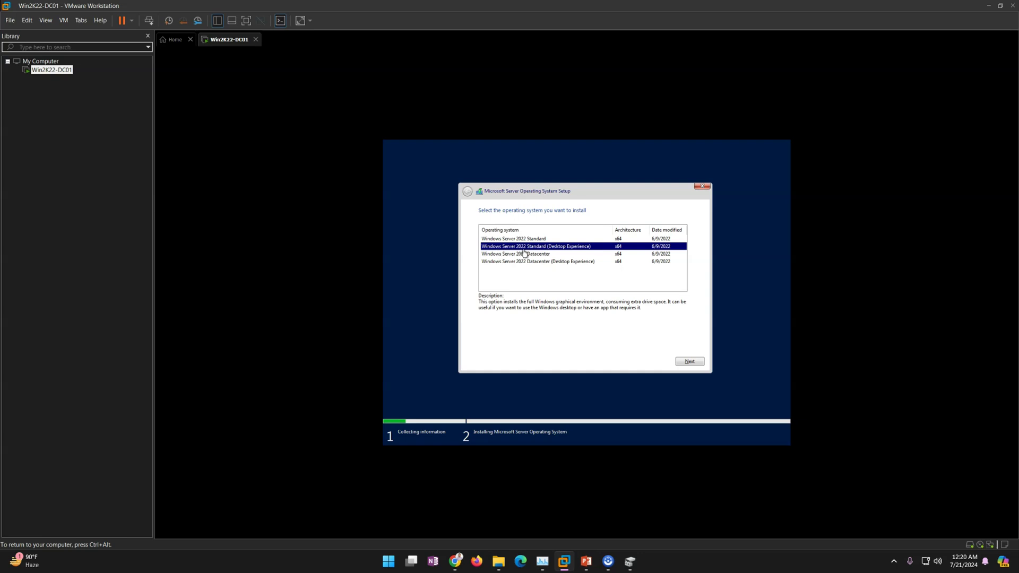
{"action": "left_click", "coordinate": [688, 361]}
{"action": "left_click", "coordinate": [622, 352]}
{"action": "left_click", "coordinate": [689, 361]}
{"action": "left_click", "coordinate": [605, 301]}
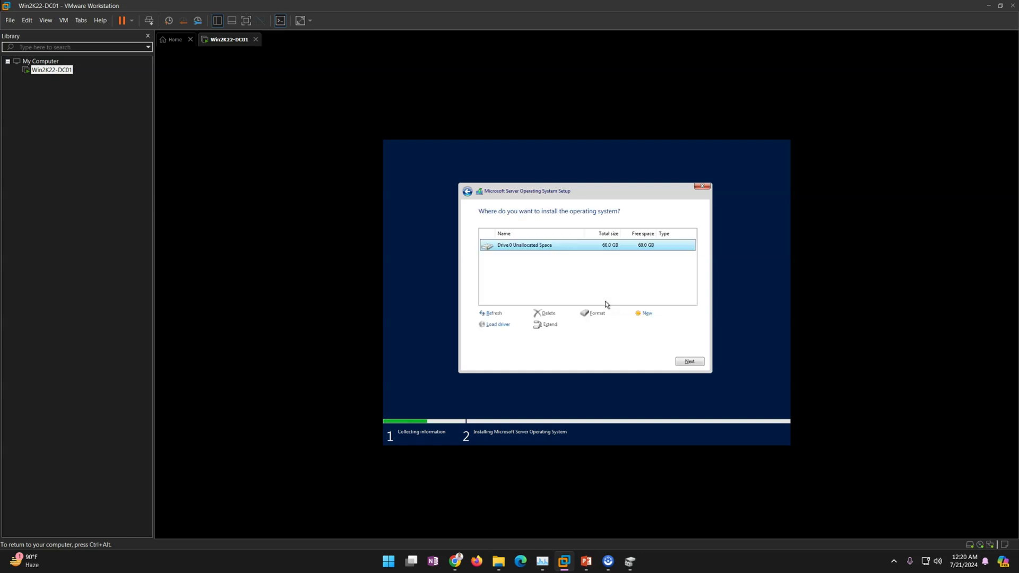
{"action": "left_click", "coordinate": [689, 361]}
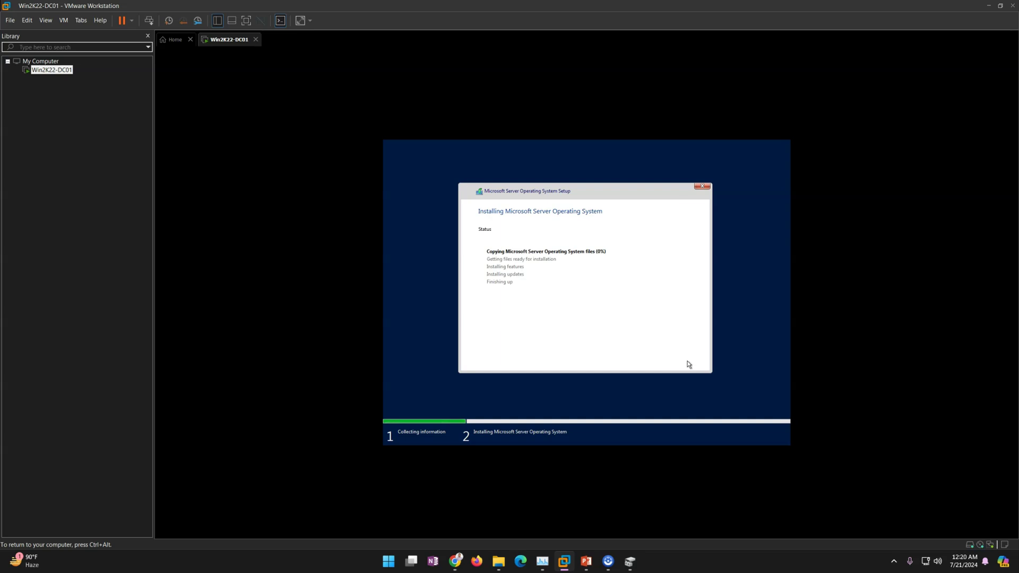
- Enter and confirm the built-in Administrator password, then finish setup
{"action": "key", "text": "ctrl+alt"}
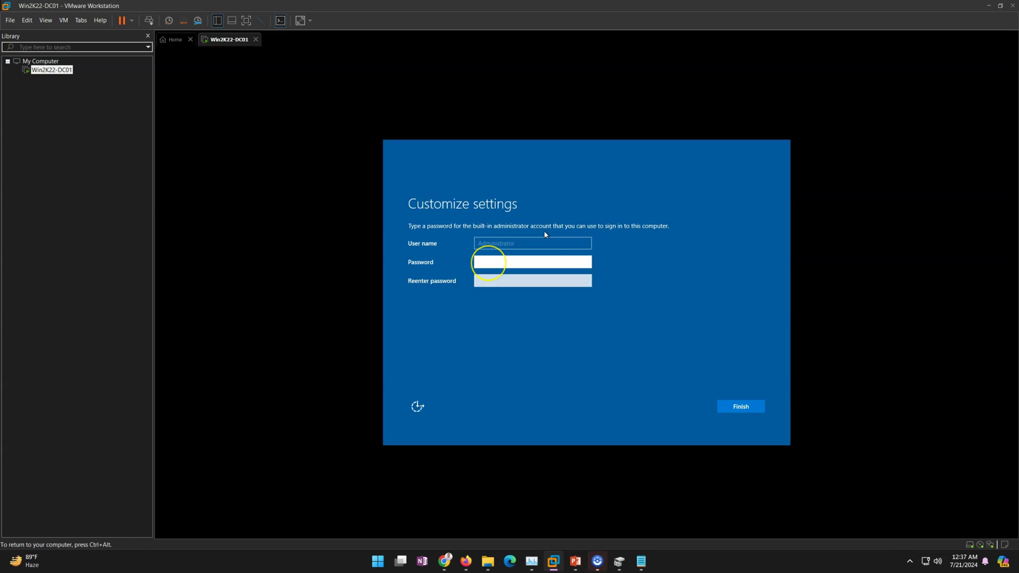
{"action": "type", "text": "••••••"}
{"action": "key", "text": "Tab"}
{"action": "type", "text": "•••••••"}
{"action": "key", "text": "Return"}
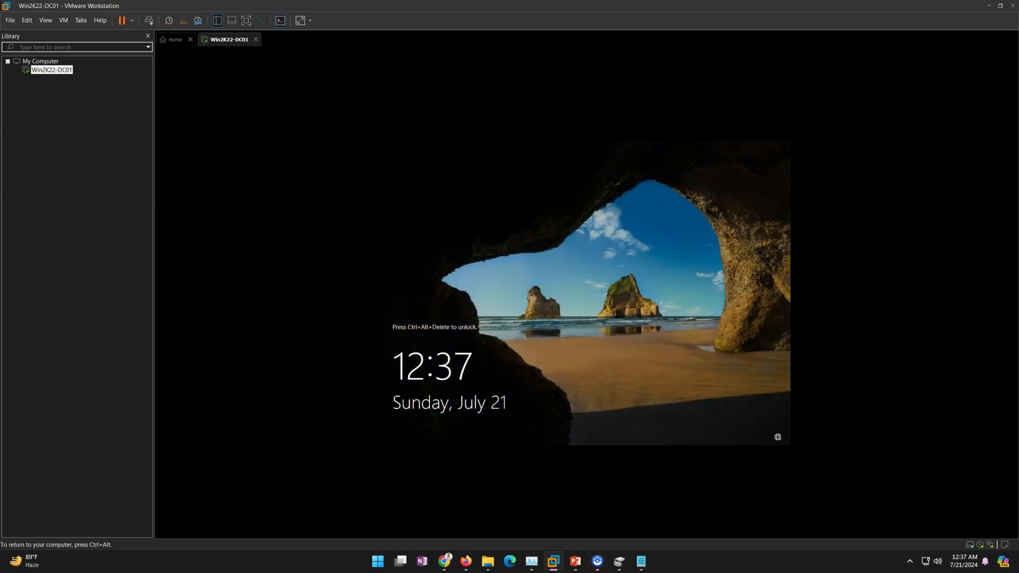
- Sign in as Administrator via Ctrl+Alt+Del using the account password
{"action": "left_click", "coordinate": [148, 20]}
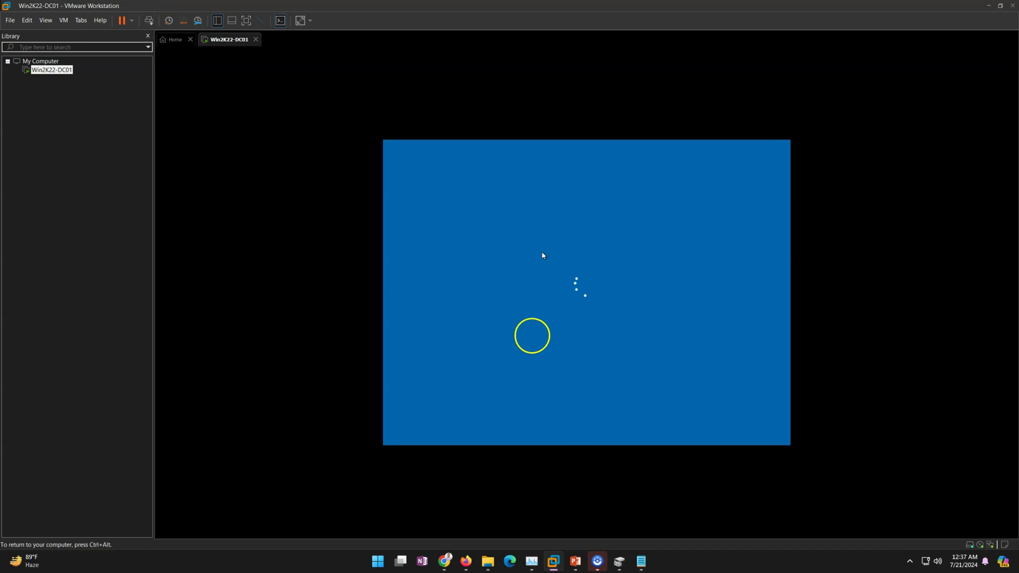
{"action": "type", "text": "••"}
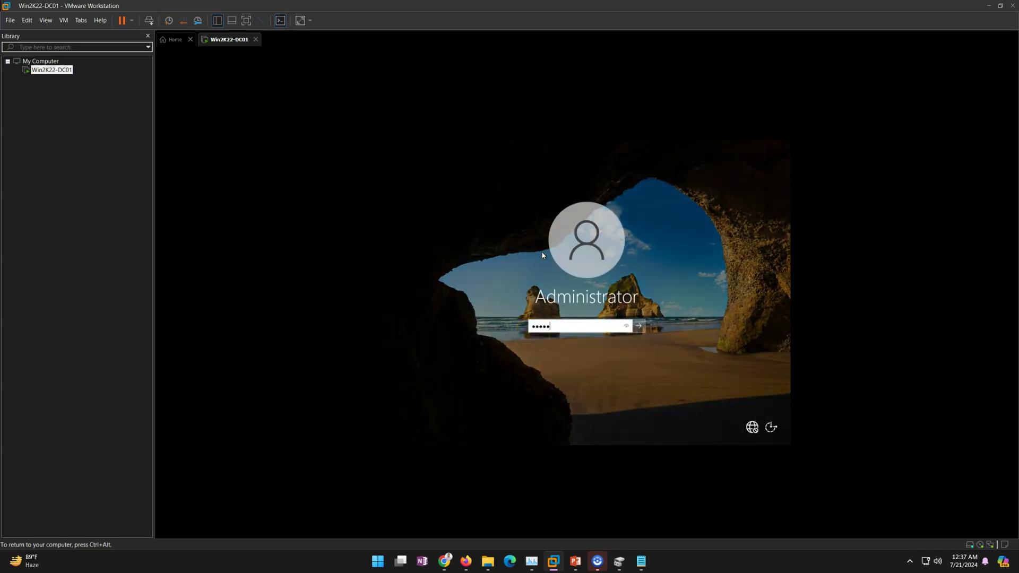
{"action": "key", "text": "Return"}
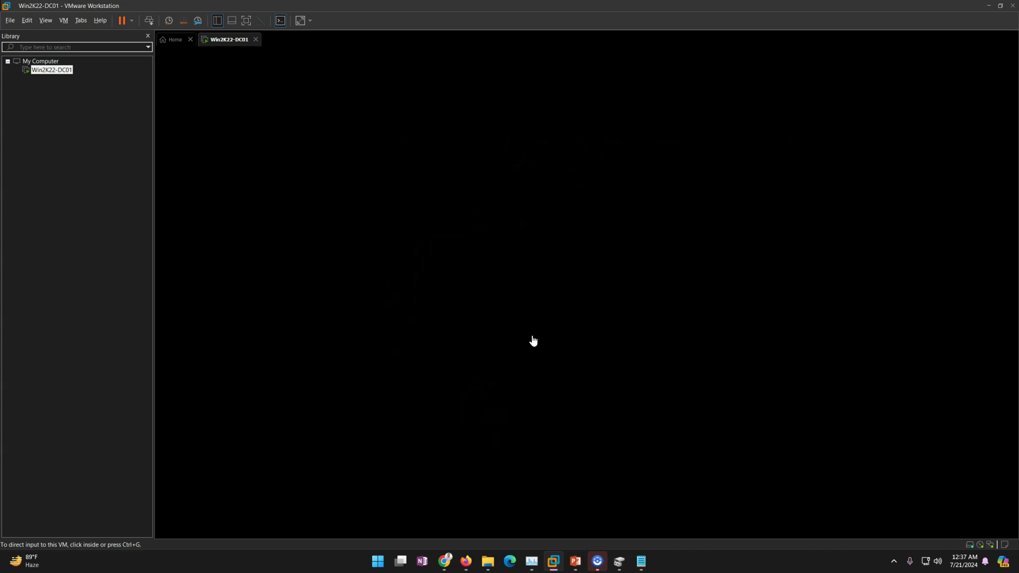
{"action": "left_click", "coordinate": [495, 281]}
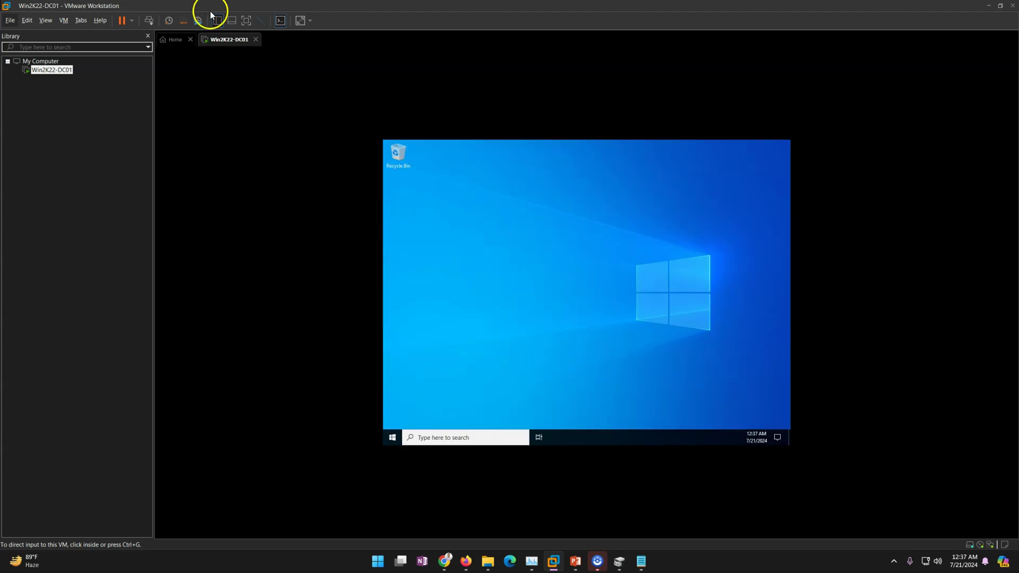
- Mount the VMware Tools installer from the VM tab menu and dismiss the hint bar
{"action": "right_click", "coordinate": [234, 41]}
{"action": "left_click", "coordinate": [280, 162]}
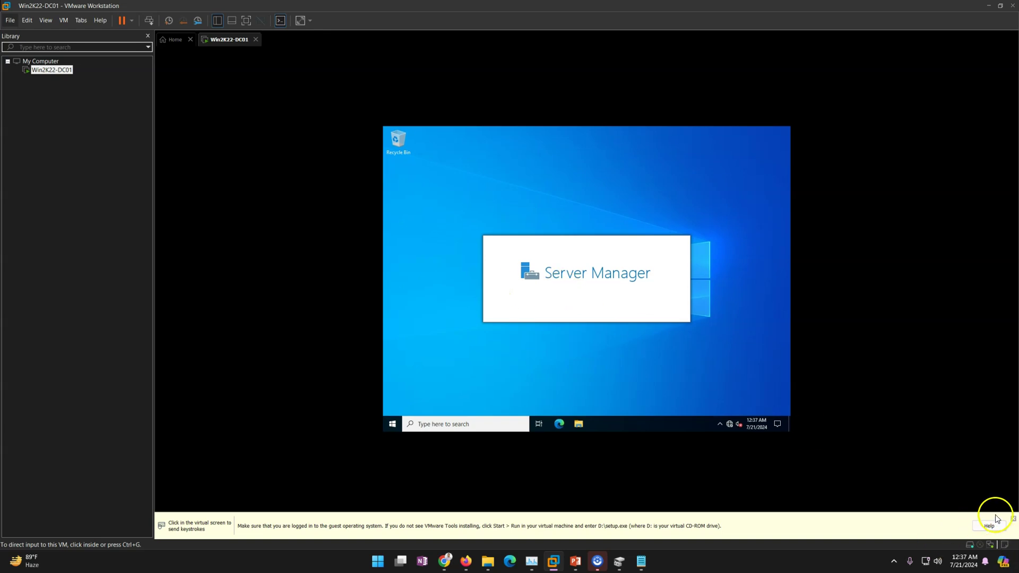
{"action": "left_click", "coordinate": [1013, 518]}
{"action": "left_click", "coordinate": [422, 299]}
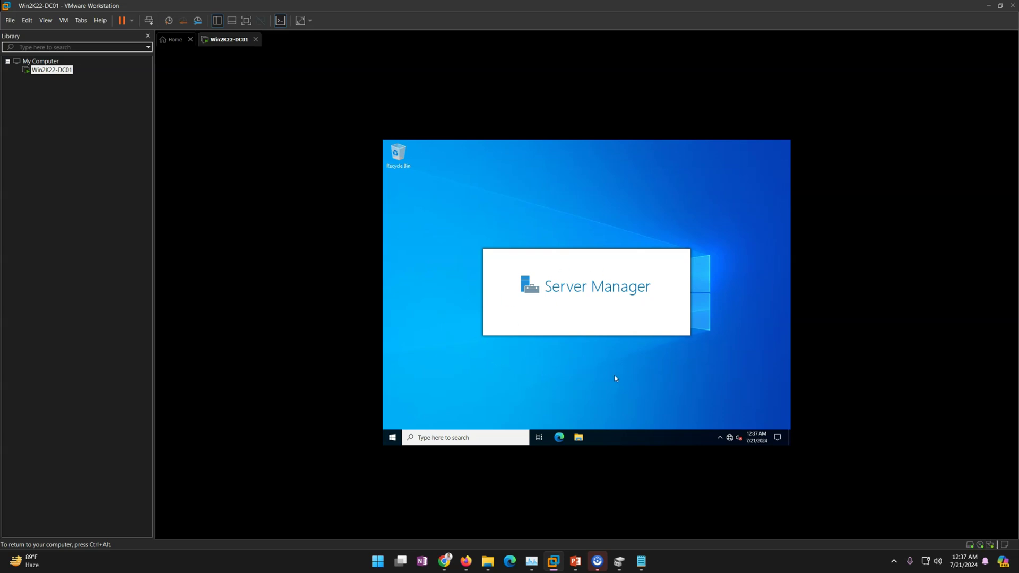
- Launch setup64 from the VMware Tools DVD Drive (D:) in File Explorer
{"action": "left_click", "coordinate": [579, 436]}
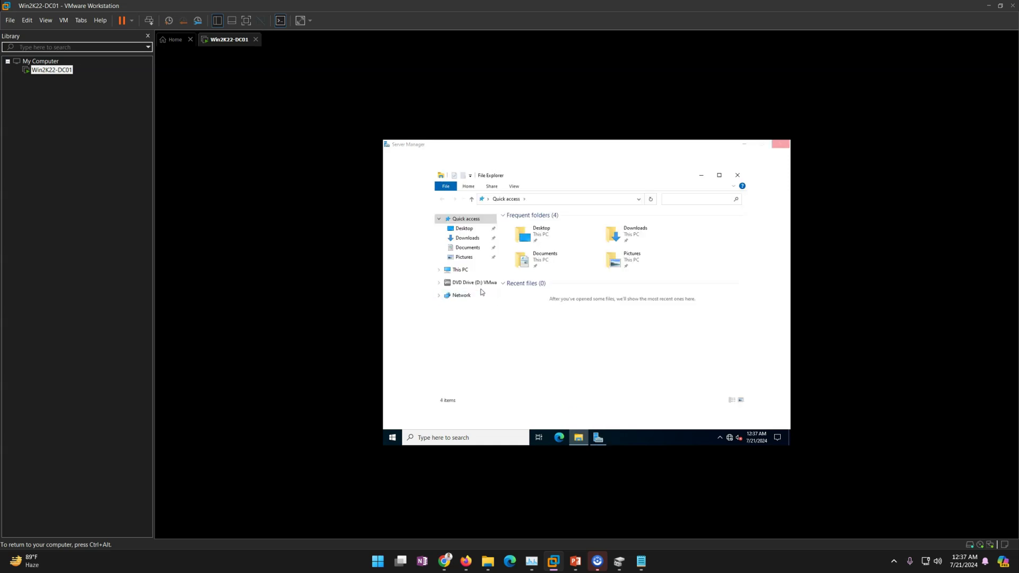
{"action": "left_click", "coordinate": [460, 269]}
{"action": "left_click", "coordinate": [616, 328]}
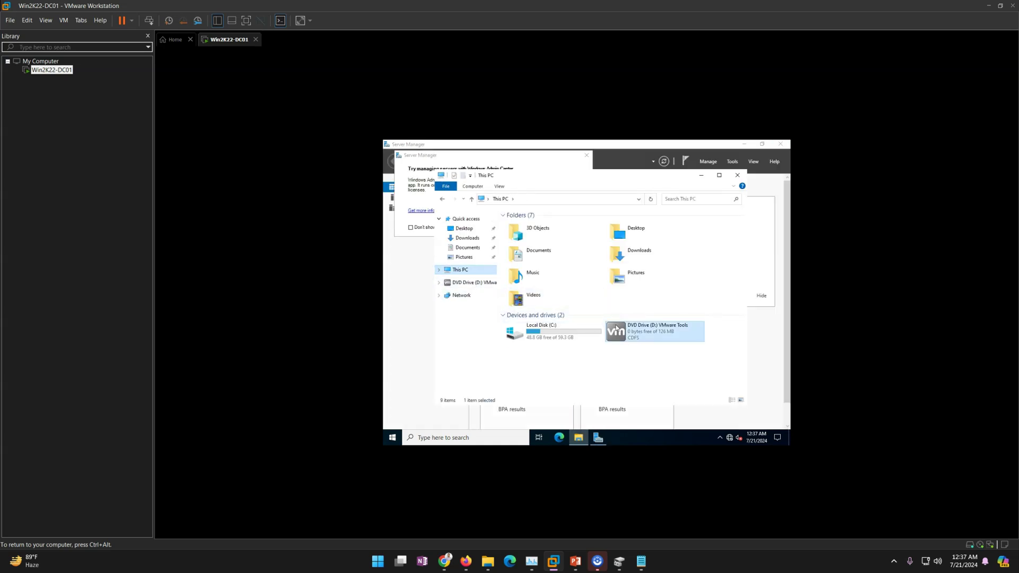
{"action": "double_click", "coordinate": [616, 328]}
{"action": "left_click", "coordinate": [528, 287]}
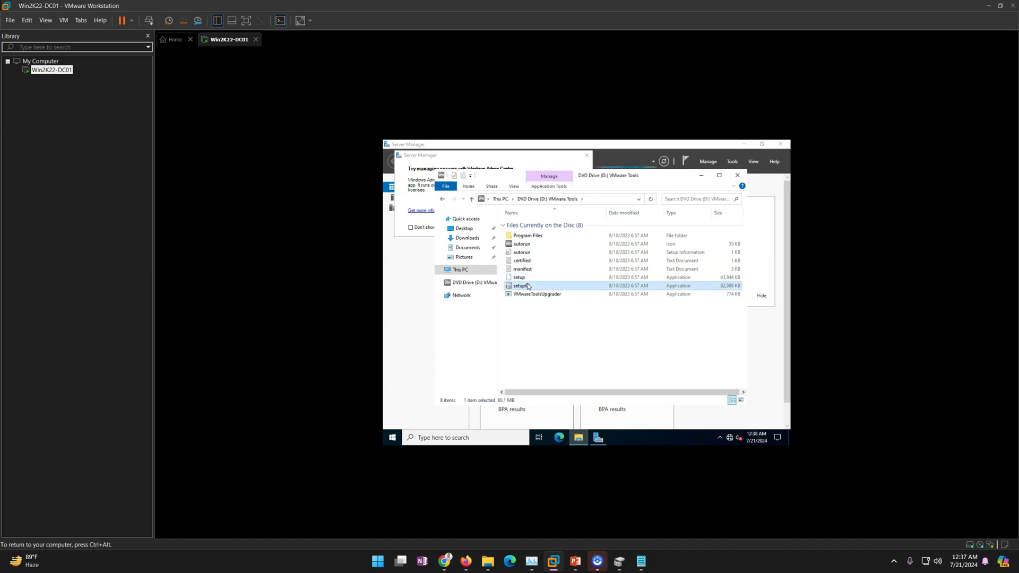
{"action": "double_click", "coordinate": [528, 286]}
- Rename Local Disk (C:) to OSDisk
{"action": "key", "text": "ctrl+alt"}
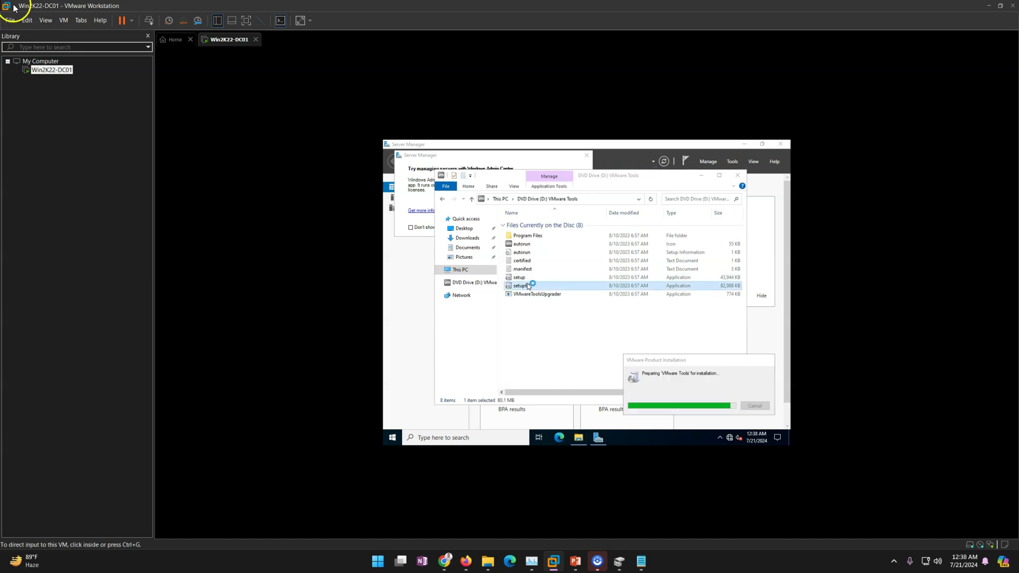
{"action": "right_click", "coordinate": [235, 43]}
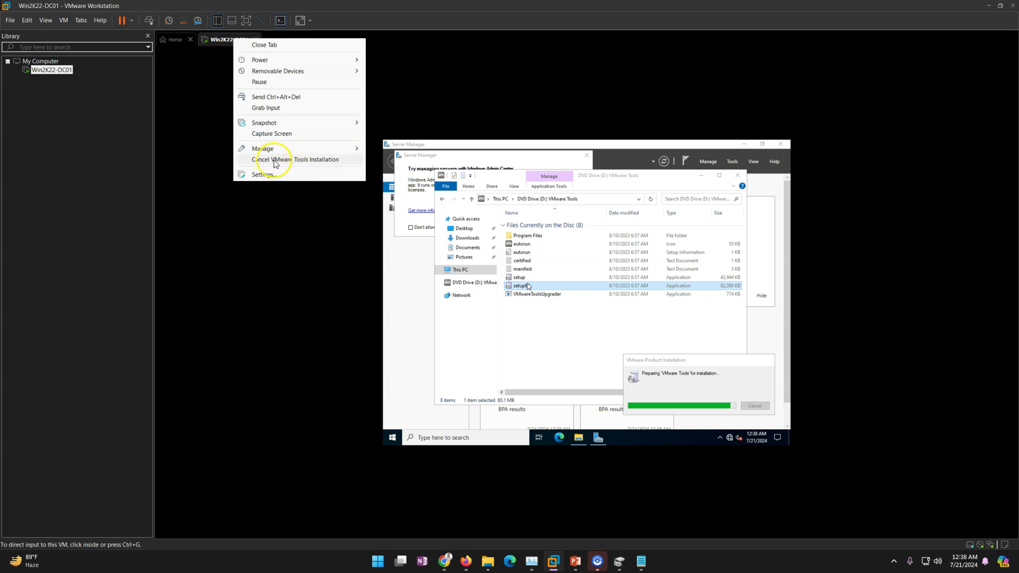
{"action": "left_click", "coordinate": [587, 352]}
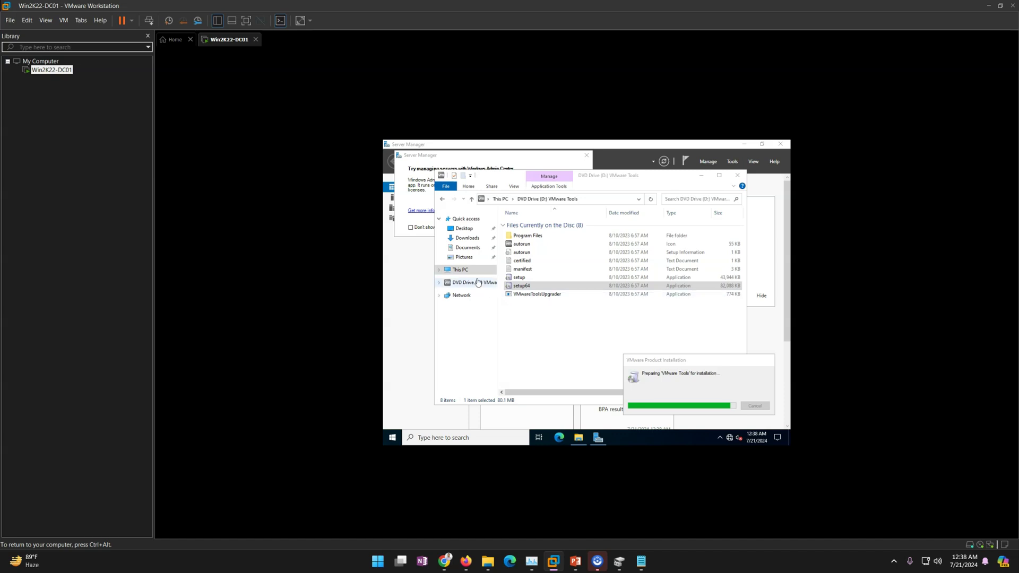
{"action": "left_click", "coordinate": [460, 270]}
{"action": "left_click", "coordinate": [561, 327]}
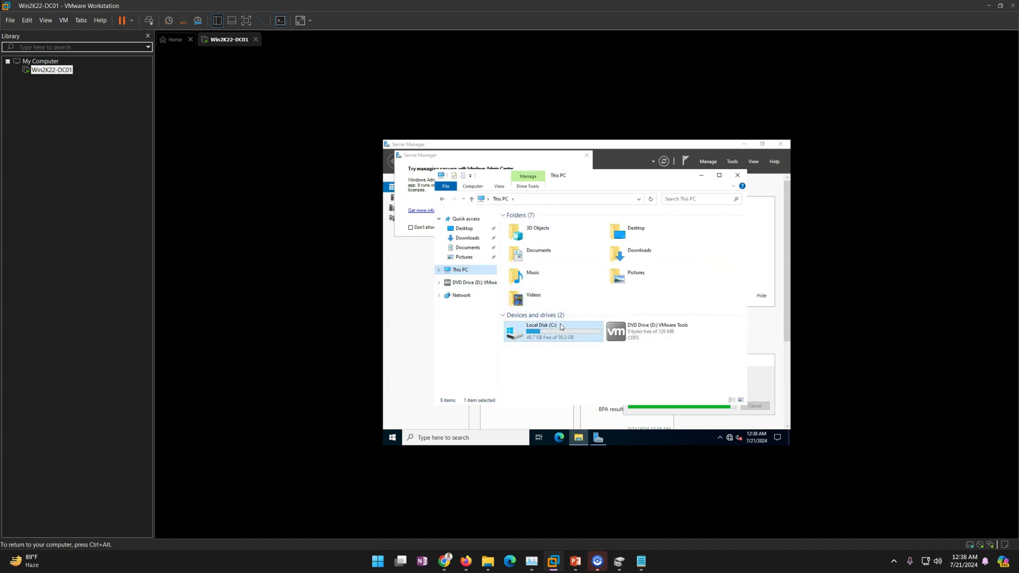
{"action": "left_click", "coordinate": [561, 325]}
{"action": "type", "text": "OSDisk"}
{"action": "key", "text": "Return"}
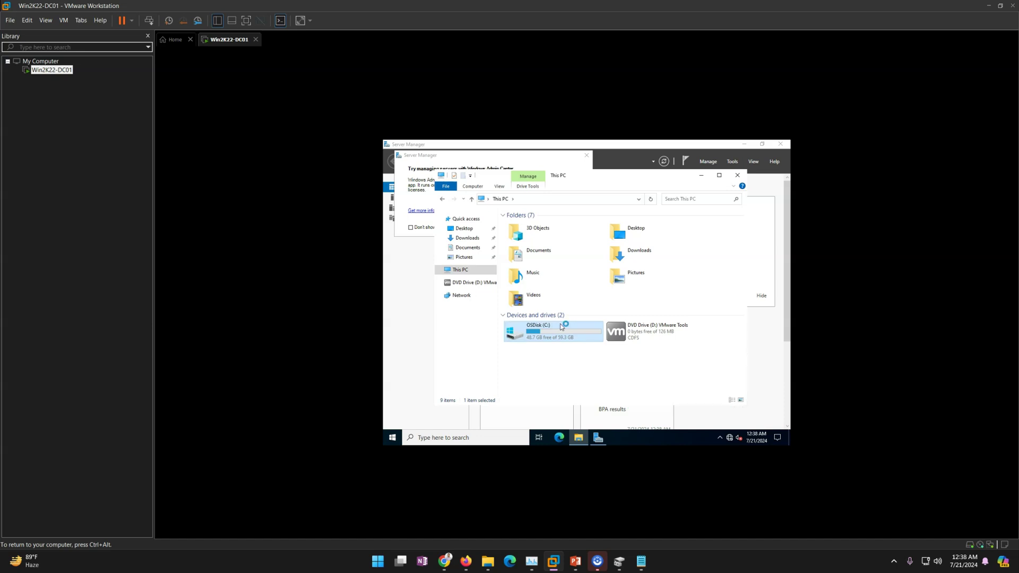
- Enter Win2K22-DC01 as the computer name from Server Manager's Local Server page
{"action": "left_click", "coordinate": [735, 177]}
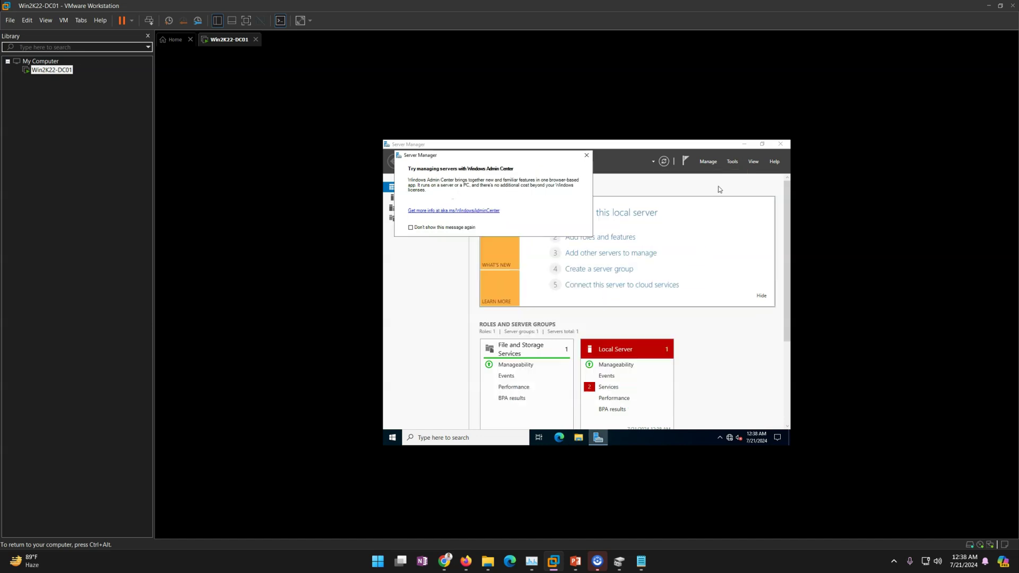
{"action": "left_click", "coordinate": [586, 157]}
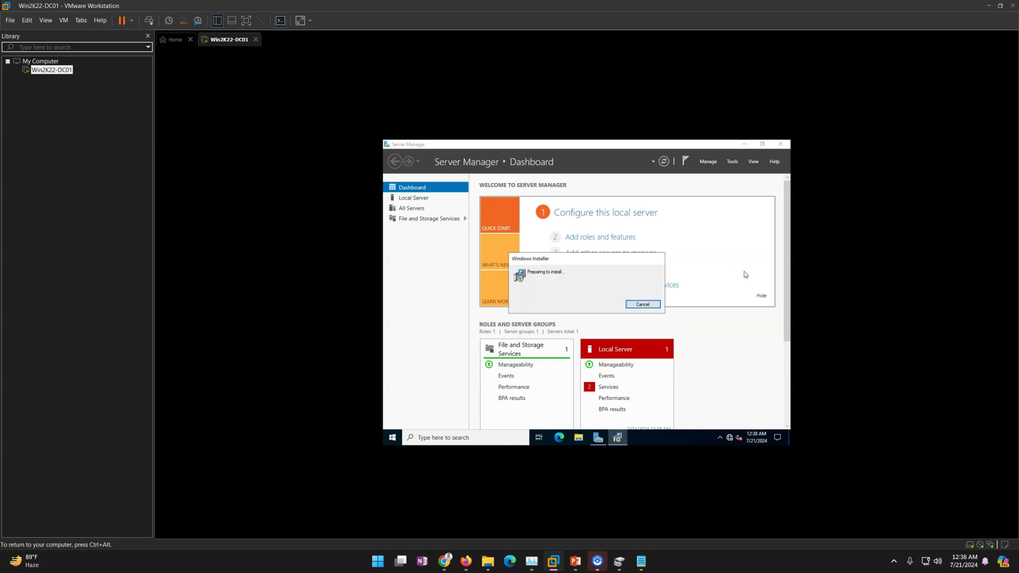
{"action": "left_click", "coordinate": [760, 297]}
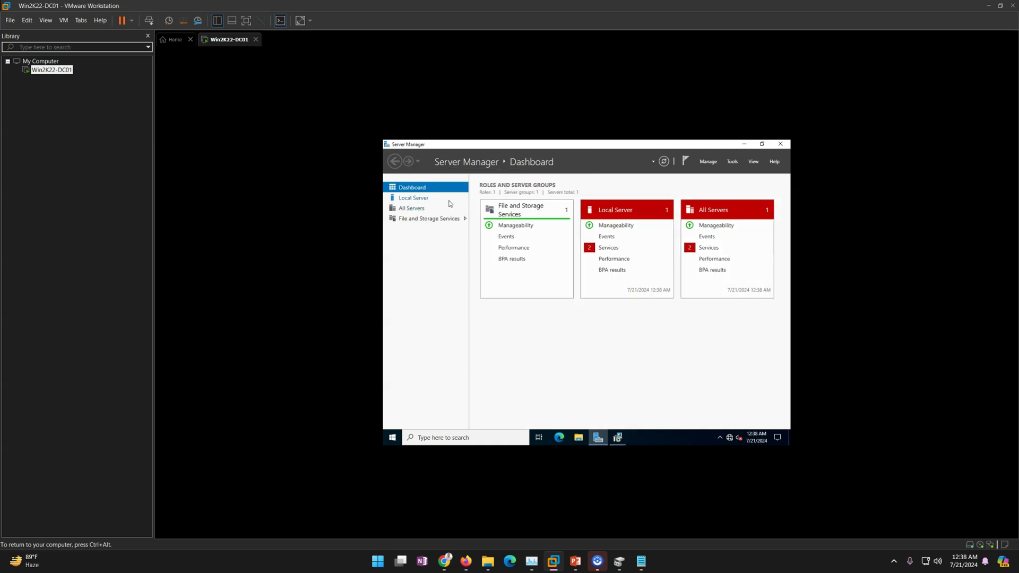
{"action": "left_click", "coordinate": [428, 199]}
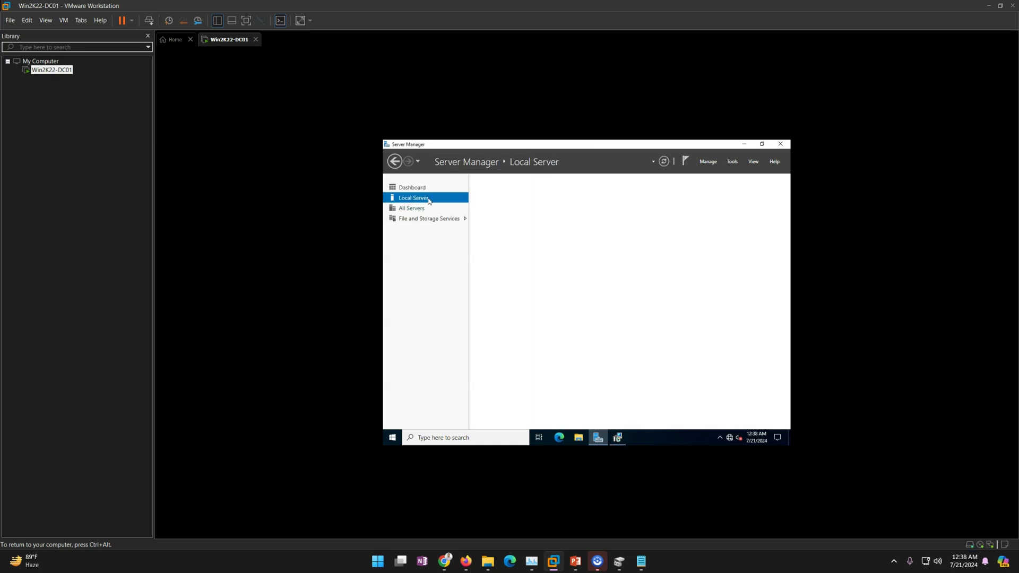
{"action": "left_click", "coordinate": [618, 439]}
{"action": "left_click", "coordinate": [438, 320]}
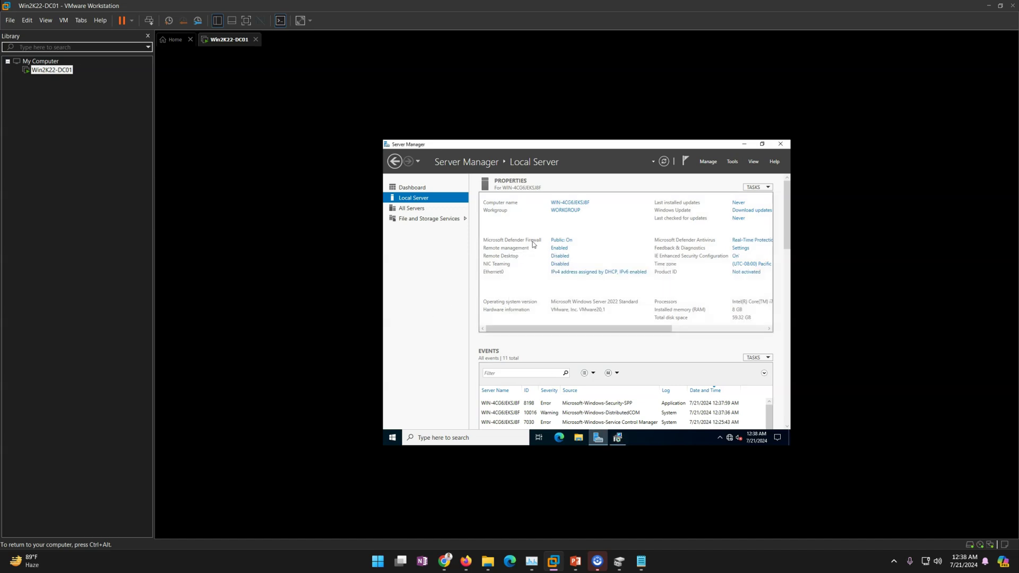
{"action": "left_click", "coordinate": [564, 211]}
{"action": "left_click", "coordinate": [552, 268]}
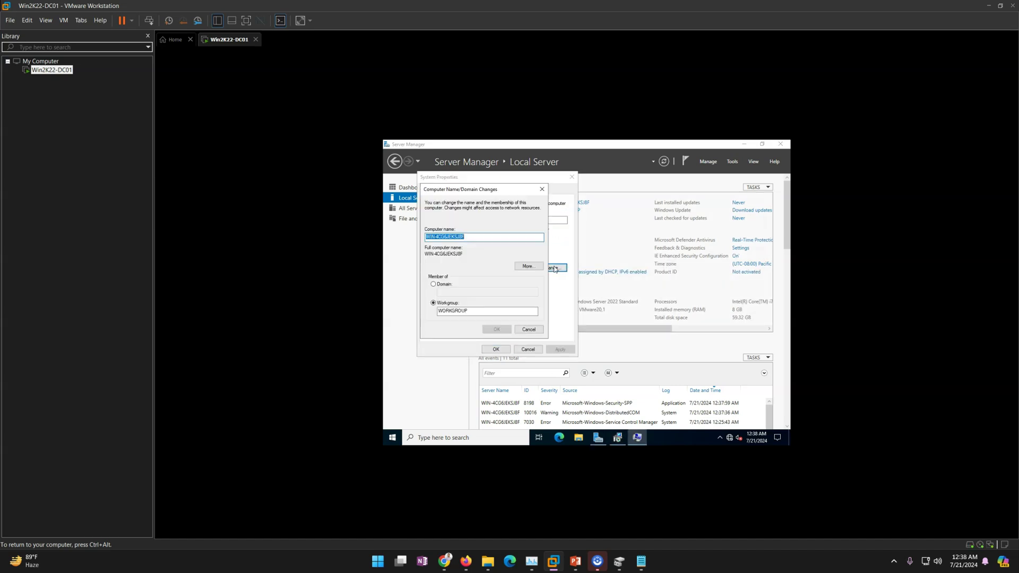
{"action": "type", "text": "Win2"}
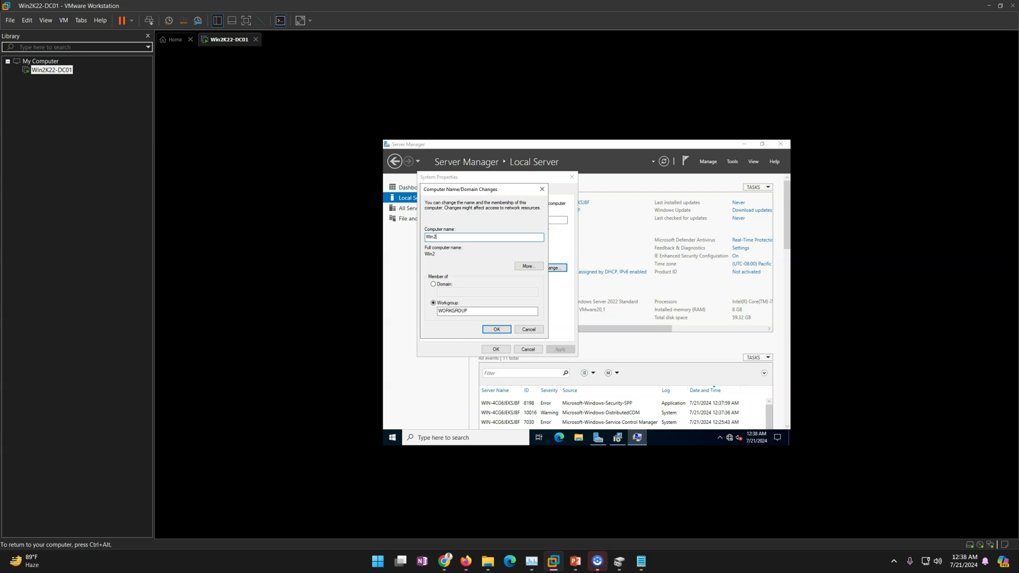
{"action": "type", "text": "K22-DC01"}
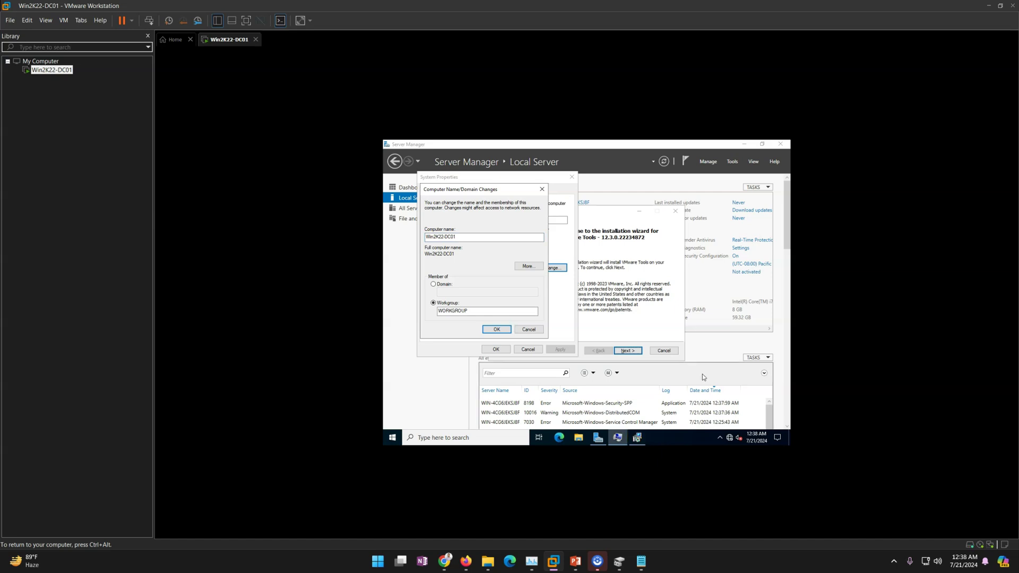
- Advance the VMware Tools installer past its welcome page and start installing
{"action": "left_click", "coordinate": [652, 346]}
{"action": "left_click", "coordinate": [636, 351]}
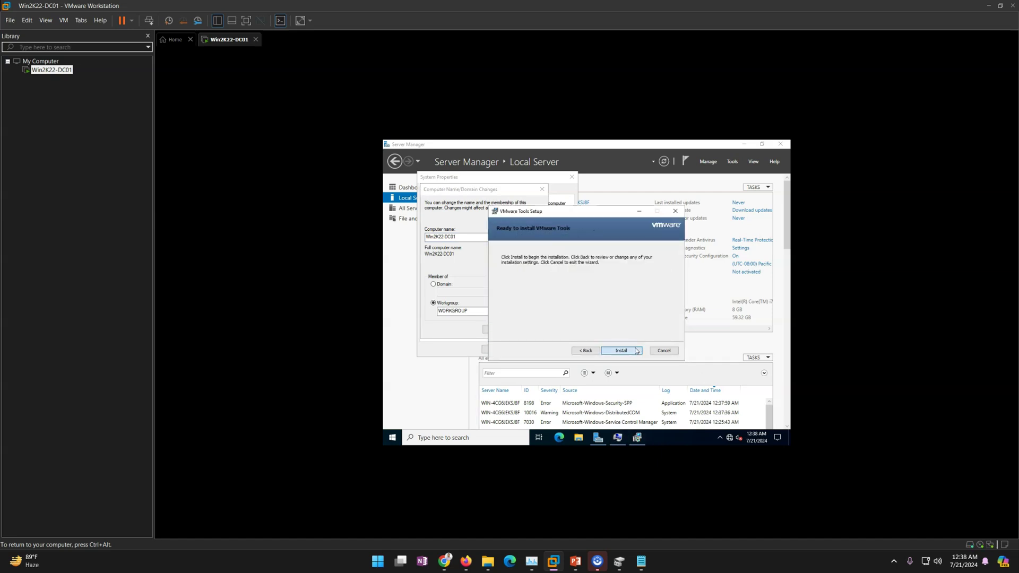
{"action": "left_click", "coordinate": [445, 299]}
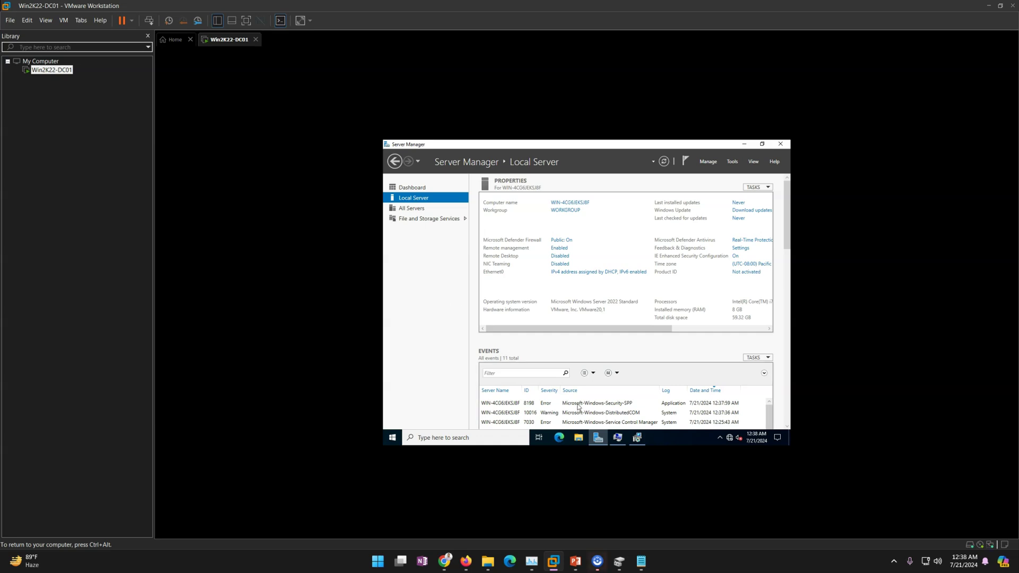
- Acknowledge the restart-required notice and close System Properties
{"action": "left_click", "coordinate": [617, 437]}
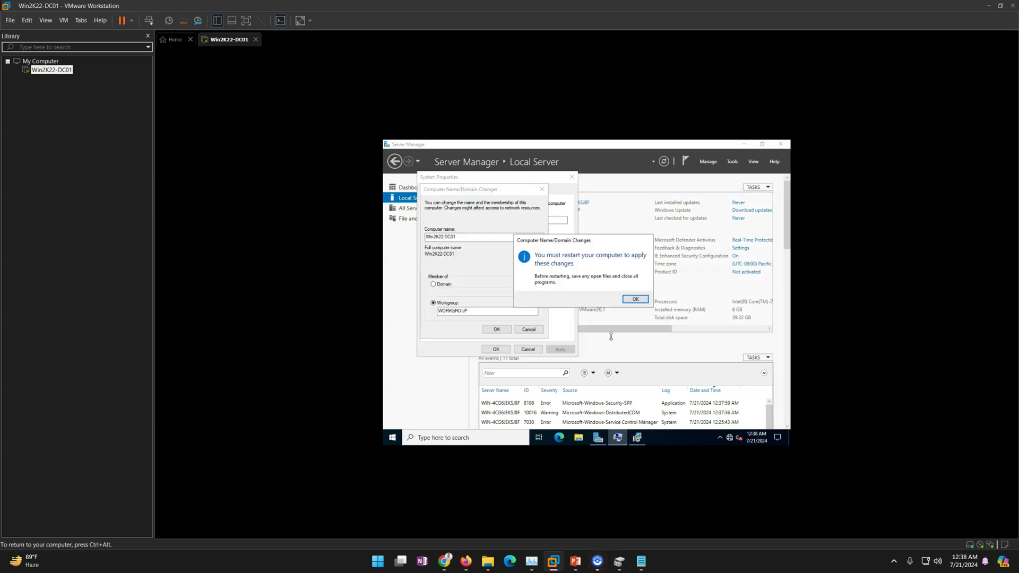
{"action": "left_click", "coordinate": [634, 298]}
{"action": "left_click", "coordinate": [495, 349]}
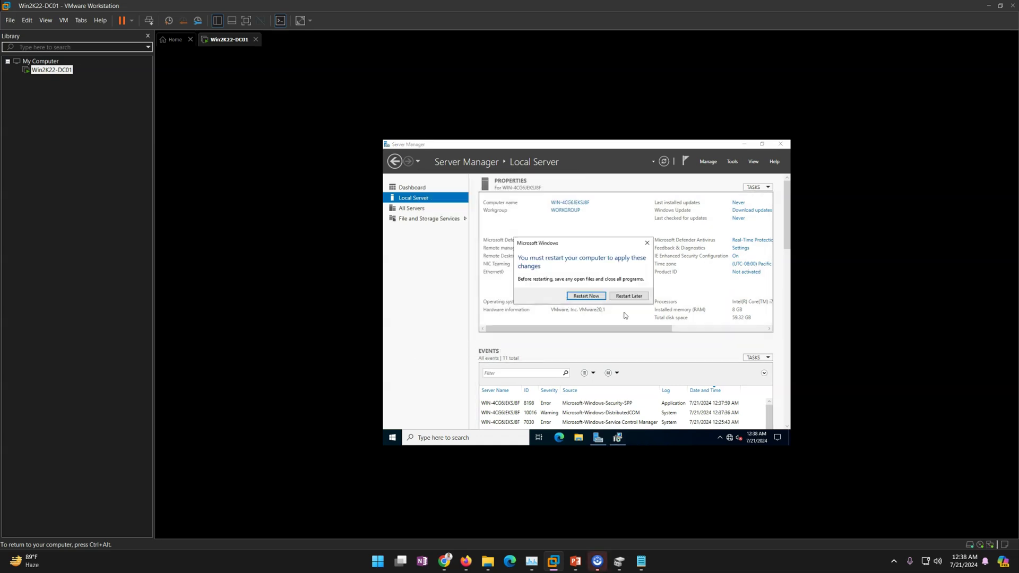
- Postpone the restart and open Ethernet0's IPv4 settings, unchecking IPv6 and choosing a manual IP
{"action": "left_click", "coordinate": [632, 296]}
{"action": "left_click", "coordinate": [570, 273]}
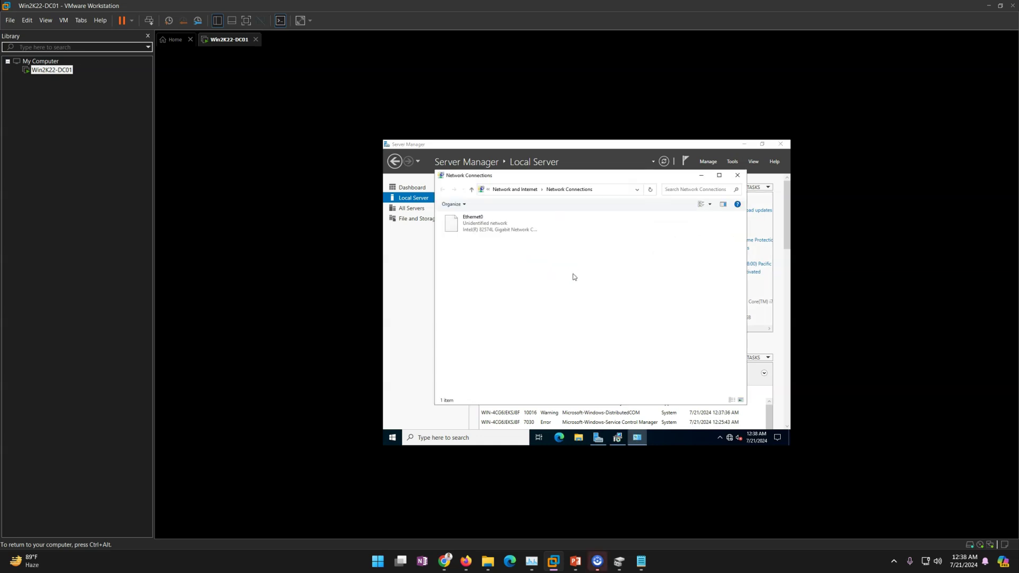
{"action": "left_click", "coordinate": [499, 230]}
{"action": "double_click", "coordinate": [499, 230]}
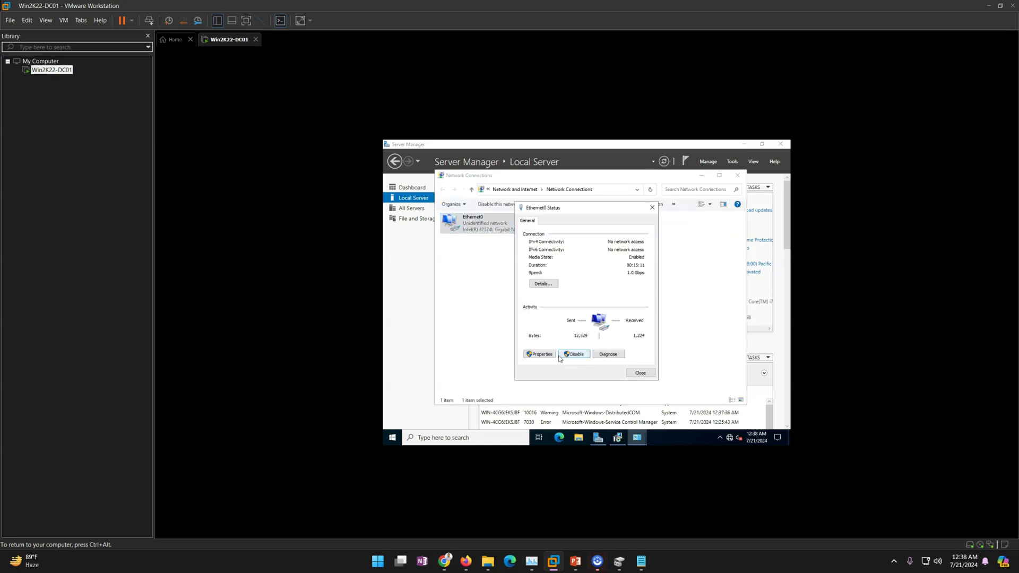
{"action": "left_click", "coordinate": [539, 356]}
{"action": "left_click", "coordinate": [535, 319]}
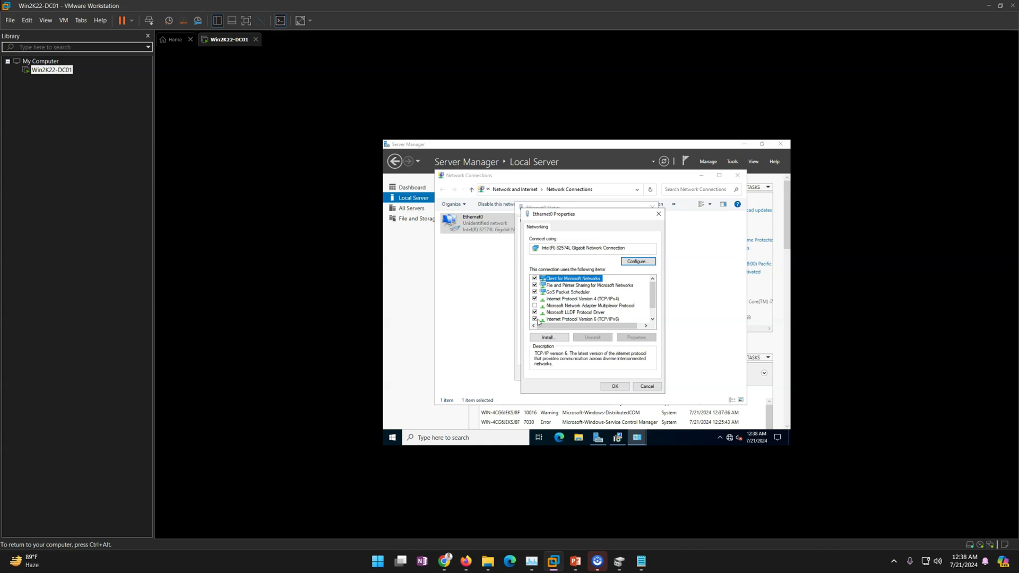
{"action": "left_click", "coordinate": [600, 300]}
{"action": "left_click", "coordinate": [635, 337]}
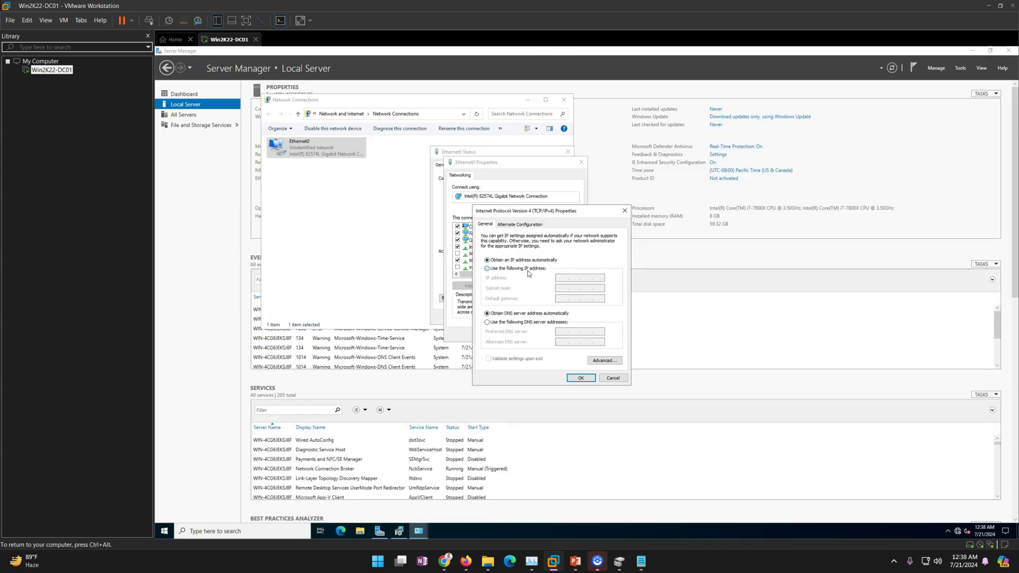
{"action": "left_click", "coordinate": [528, 269]}
- Move the finished VMware Tools installer aside, then begin and clear an IP address entry
{"action": "left_click", "coordinate": [403, 530]}
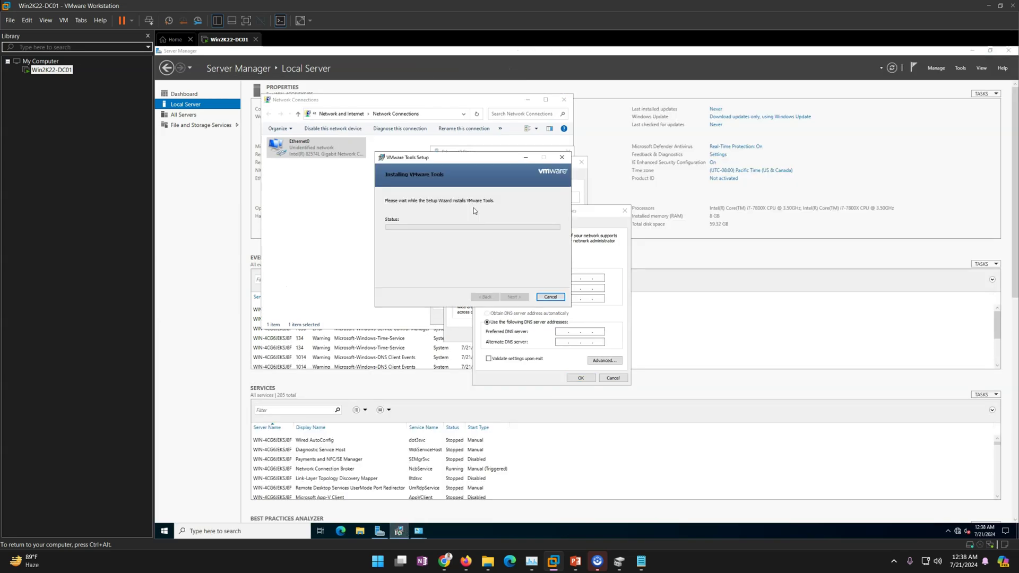
{"action": "left_click_drag", "start_coordinate": [446, 160], "coordinate": [757, 240]}
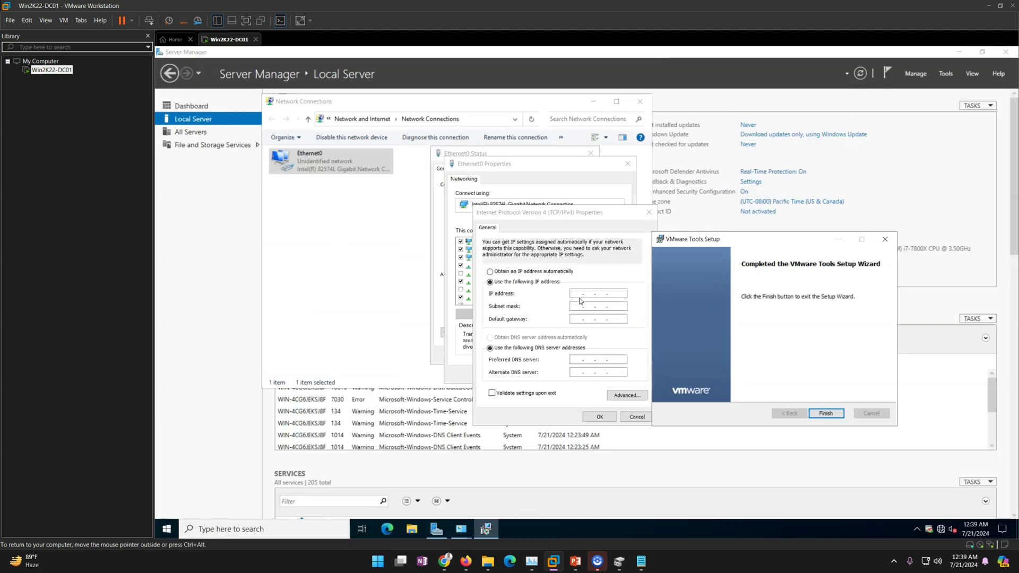
{"action": "left_click", "coordinate": [580, 296]}
{"action": "type", "text": "19"}
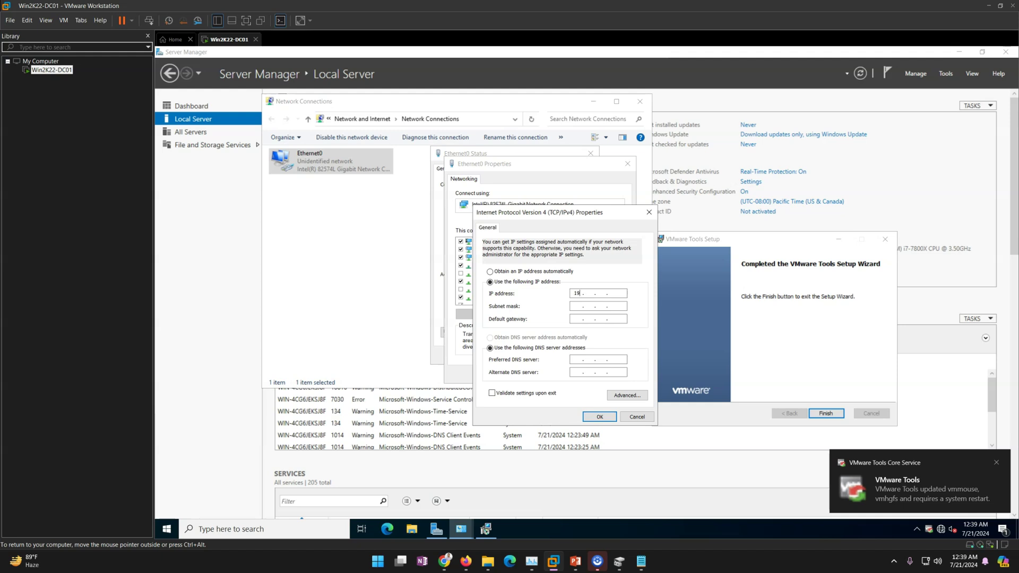
{"action": "key", "text": "BackSpace"}
{"action": "key", "text": "BackSpace"}
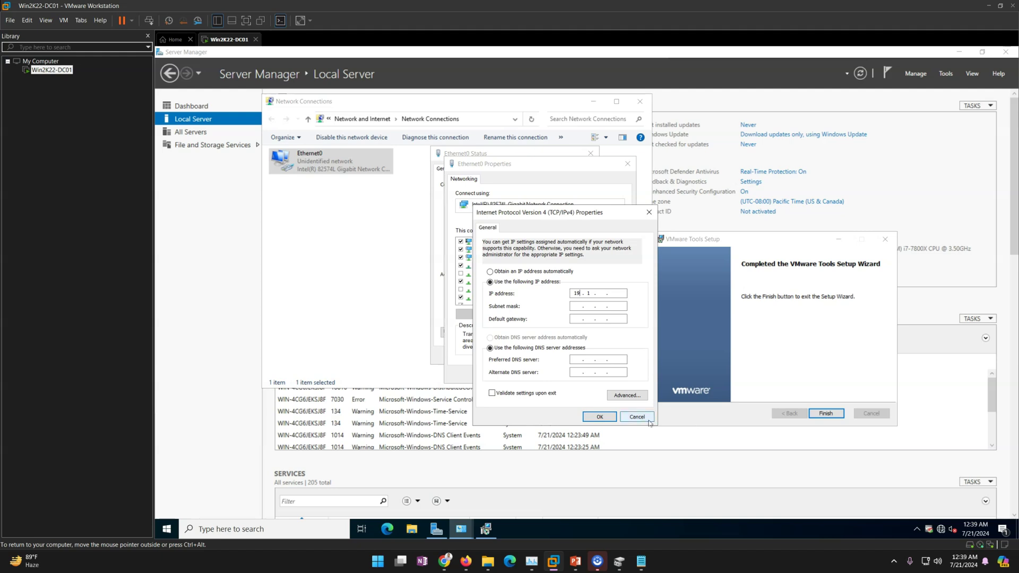
- Cancel the unsaved adapter changes, finish VMware Tools setup and restart the guest
{"action": "left_click", "coordinate": [640, 418]}
{"action": "left_click", "coordinate": [613, 374]}
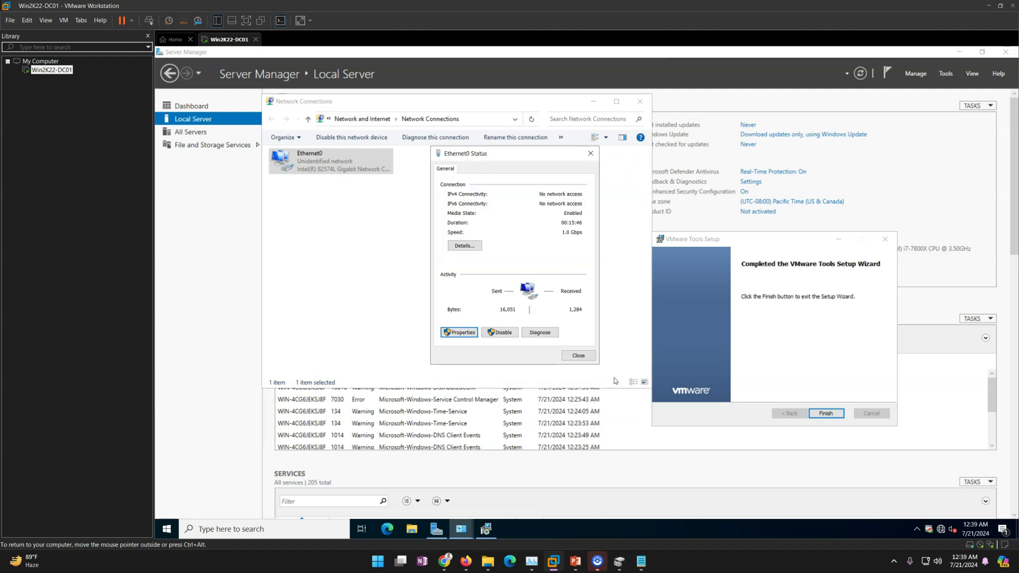
{"action": "left_click", "coordinate": [587, 361]}
{"action": "left_click", "coordinate": [826, 414]}
{"action": "left_click", "coordinate": [568, 314]}
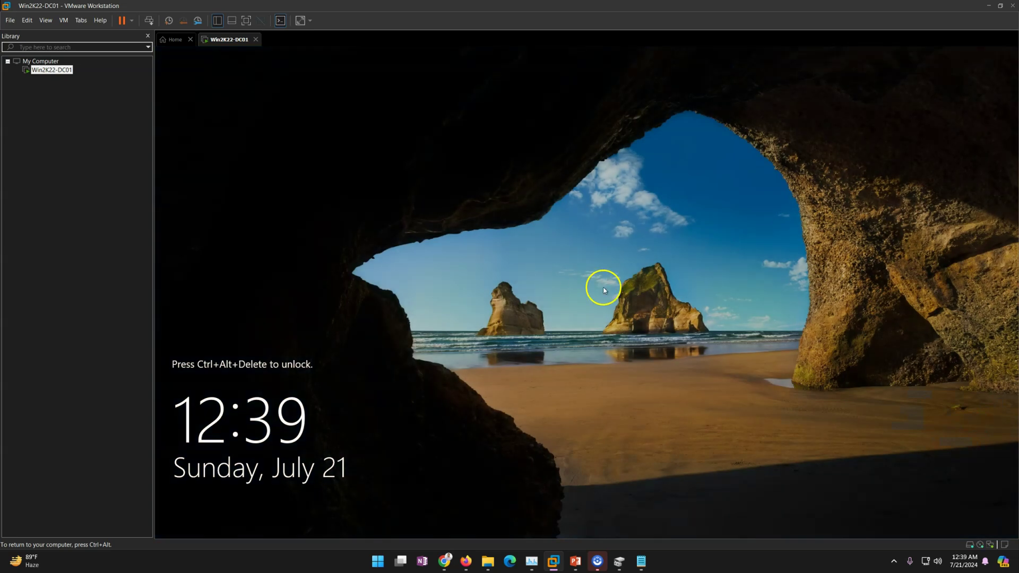
- Send Ctrl+Alt+Del and sign back in as Administrator with the account password
{"action": "left_click", "coordinate": [149, 21]}
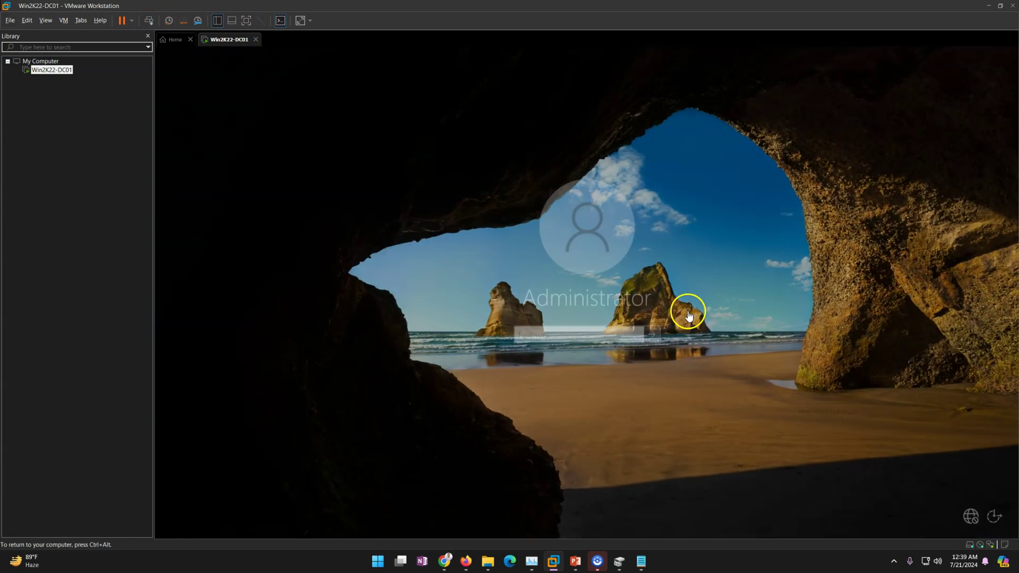
{"action": "type", "text": "P"}
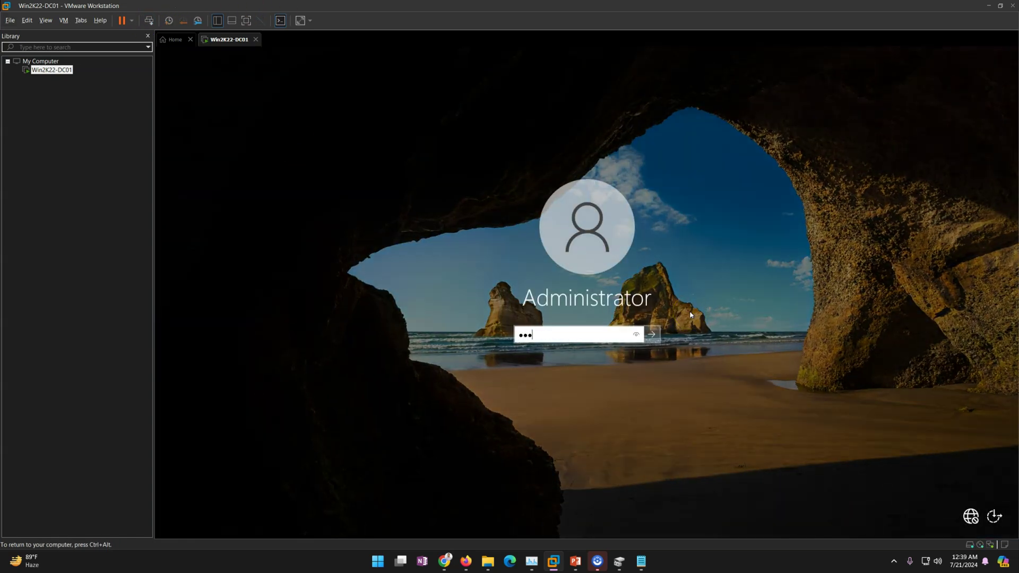
{"action": "key", "text": "Return"}
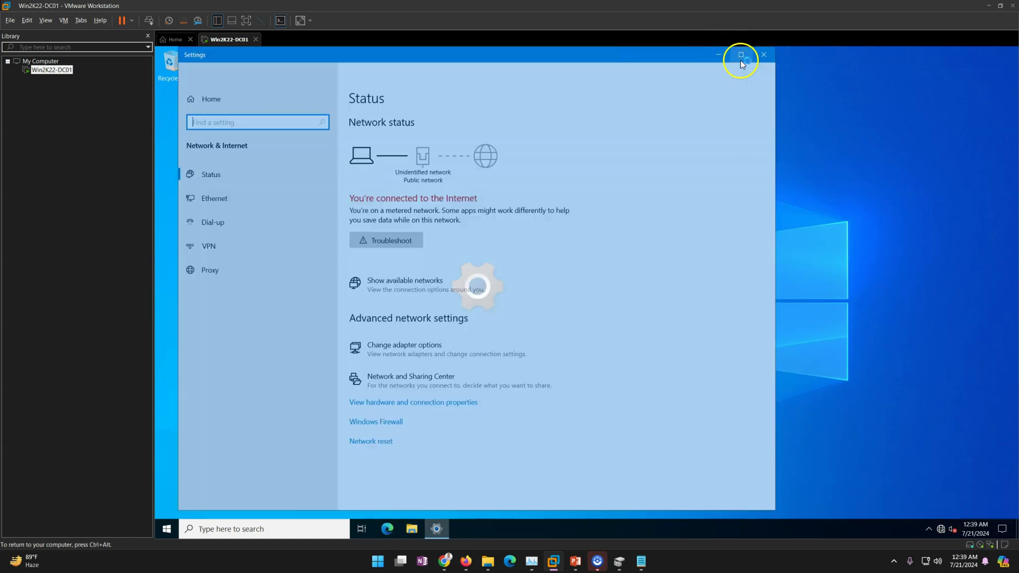
- Review the Ethernet0 adapter's current connection and addressing details in Network and Sharing Center
{"action": "left_click", "coordinate": [741, 55]}
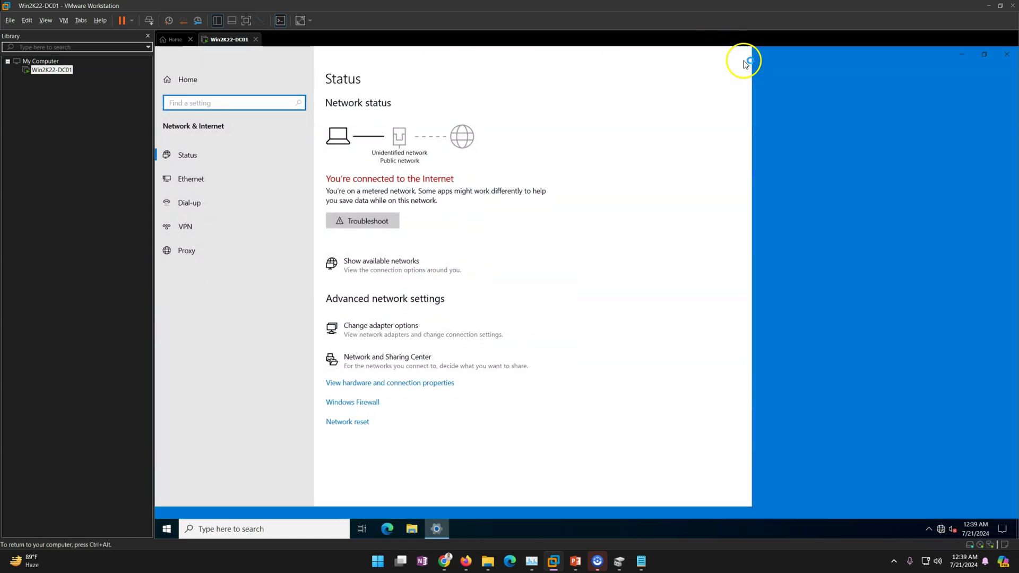
{"action": "left_click", "coordinate": [391, 385]}
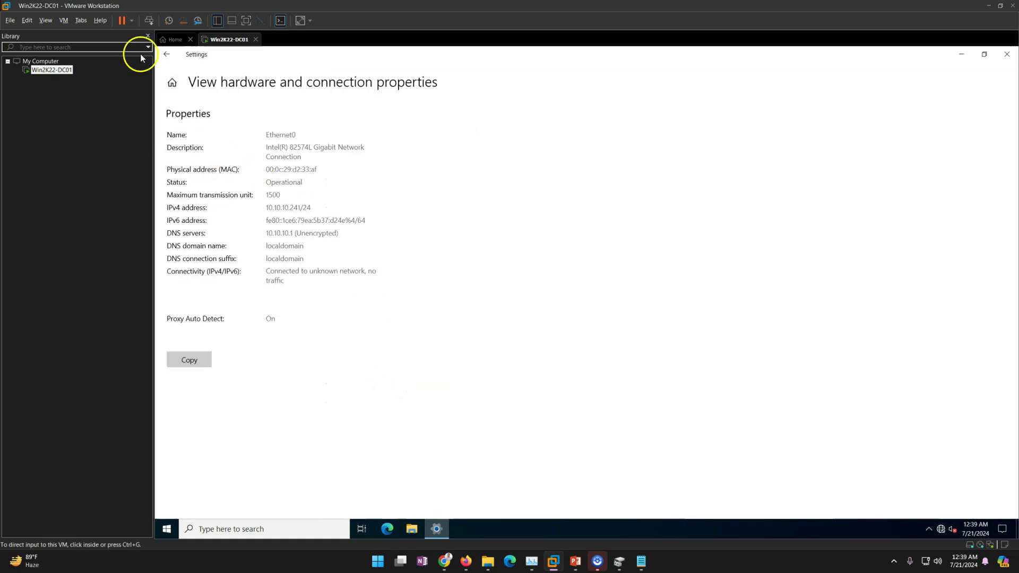
{"action": "left_click", "coordinate": [167, 55]}
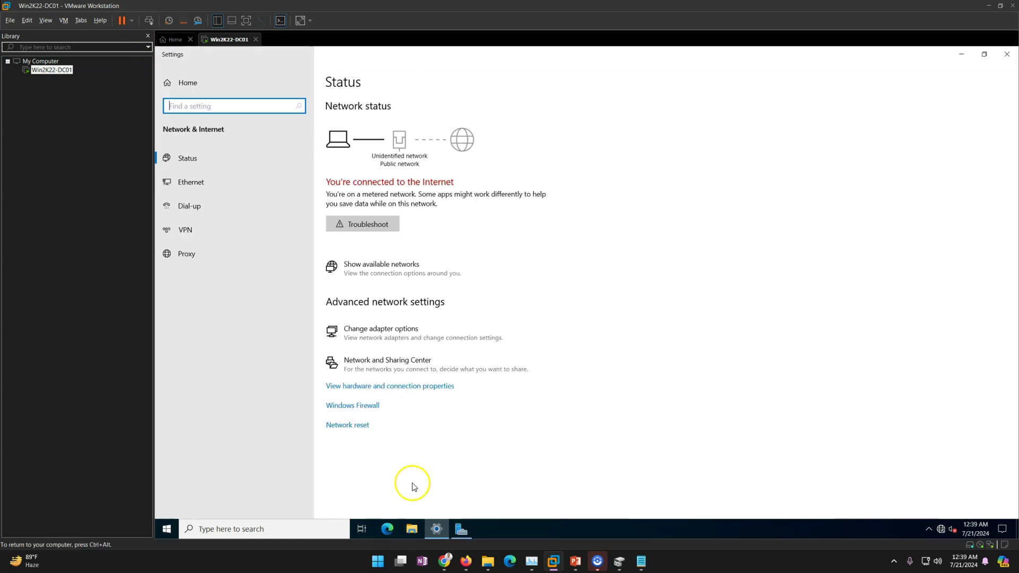
{"action": "left_click", "coordinate": [395, 367]}
{"action": "left_click", "coordinate": [633, 212]}
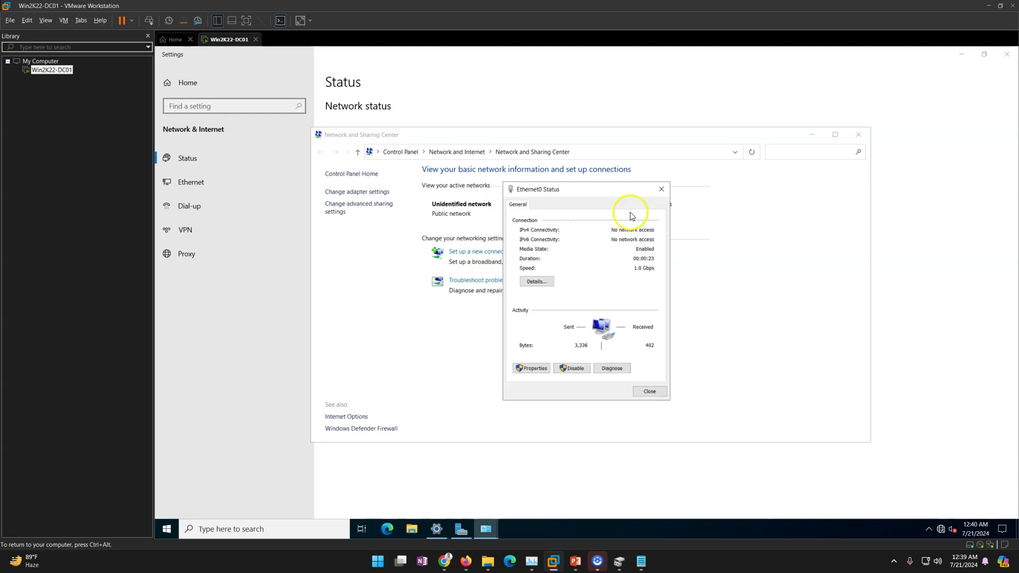
{"action": "left_click", "coordinate": [536, 281]}
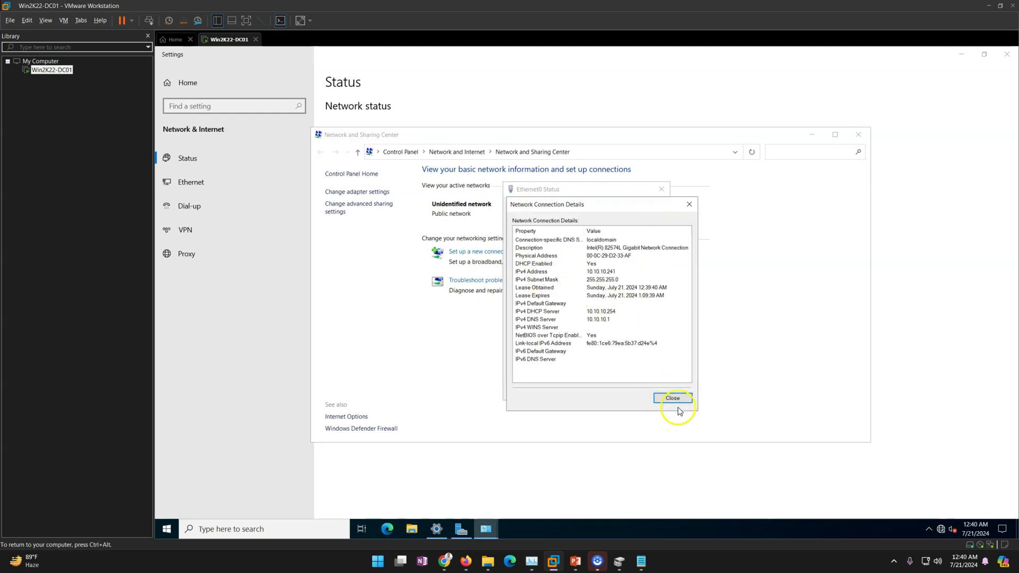
{"action": "left_click", "coordinate": [673, 399]}
- Disable IPv6 on Ethernet0 and set static IPv4 192.168.1.100/24, gateway 192.168.1.1, DNS 192.168.1.100 and 192.168.1.1
{"action": "left_click", "coordinate": [531, 368]}
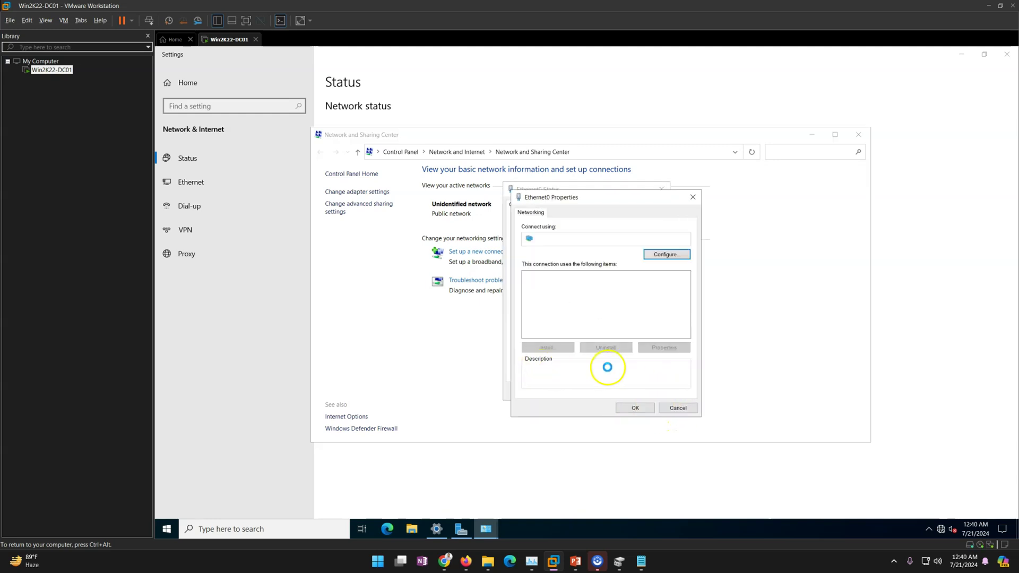
{"action": "left_click", "coordinate": [527, 325]}
{"action": "left_click", "coordinate": [595, 300]}
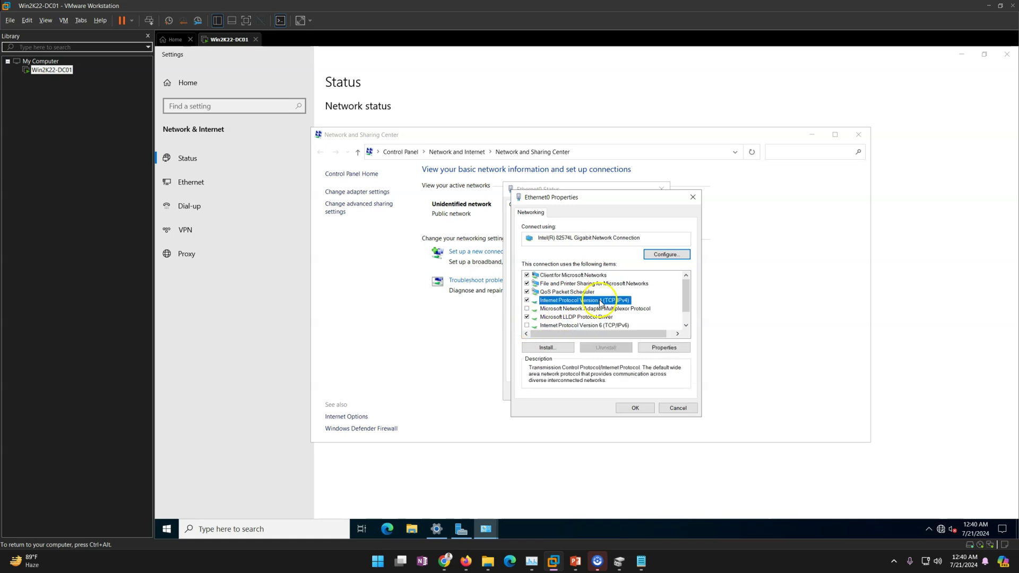
{"action": "left_click", "coordinate": [664, 347]}
{"action": "left_click", "coordinate": [581, 303]}
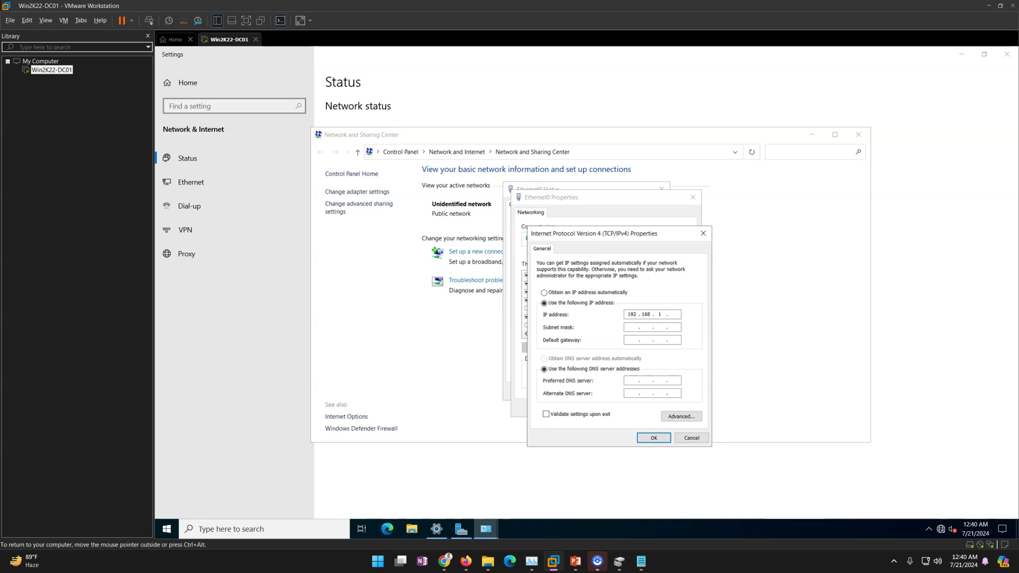
{"action": "type", "text": "101"}
{"action": "left_click", "coordinate": [673, 314]}
{"action": "key", "text": "BackSpace"}
{"action": "type", "text": "0"}
{"action": "key", "text": "Tab"}
{"action": "key", "text": "Tab"}
{"action": "type", "text": "1168.1"}
- Save the IPv4 settings, close the network windows, and return to Server Manager's Local Server page
{"action": "left_click", "coordinate": [655, 438]}
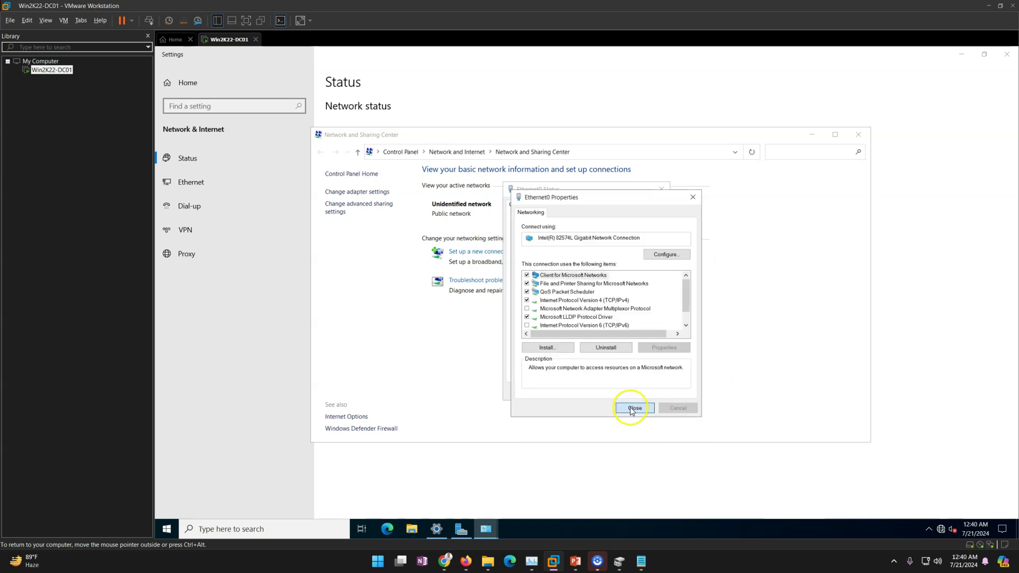
{"action": "left_click", "coordinate": [631, 407]}
{"action": "left_click", "coordinate": [657, 391]}
{"action": "left_click", "coordinate": [858, 134]}
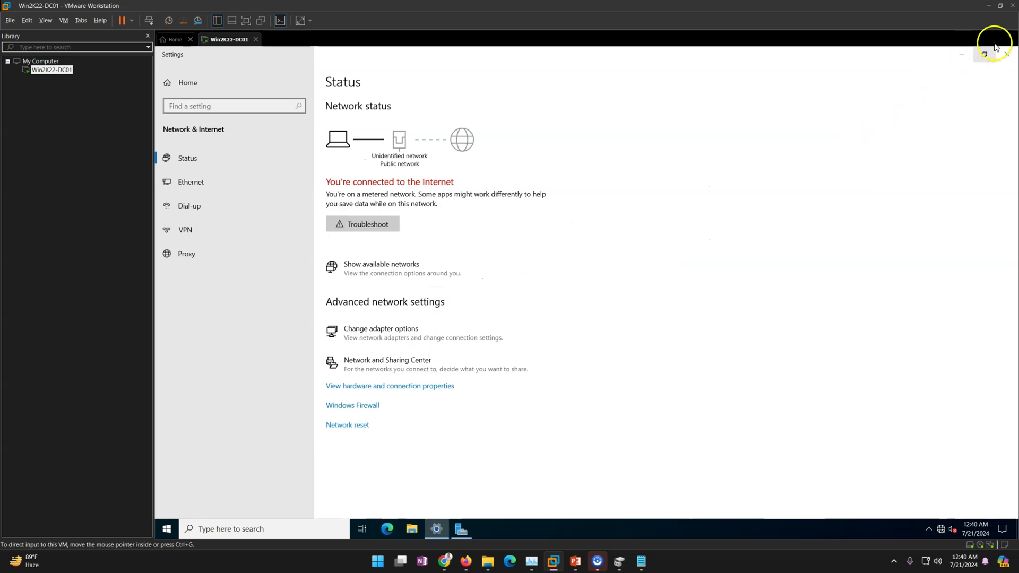
{"action": "left_click", "coordinate": [1006, 53]}
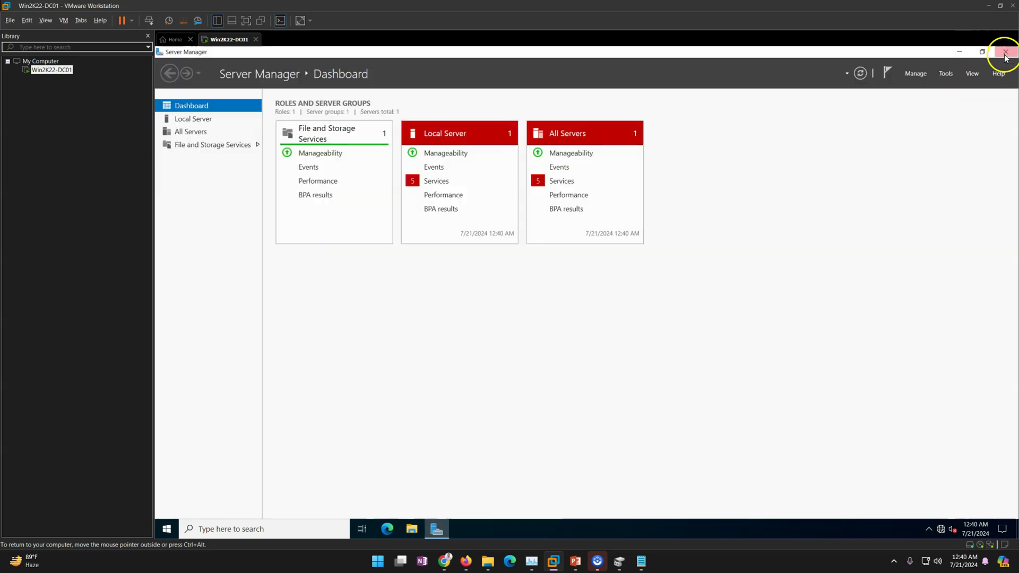
{"action": "left_click", "coordinate": [194, 119]}
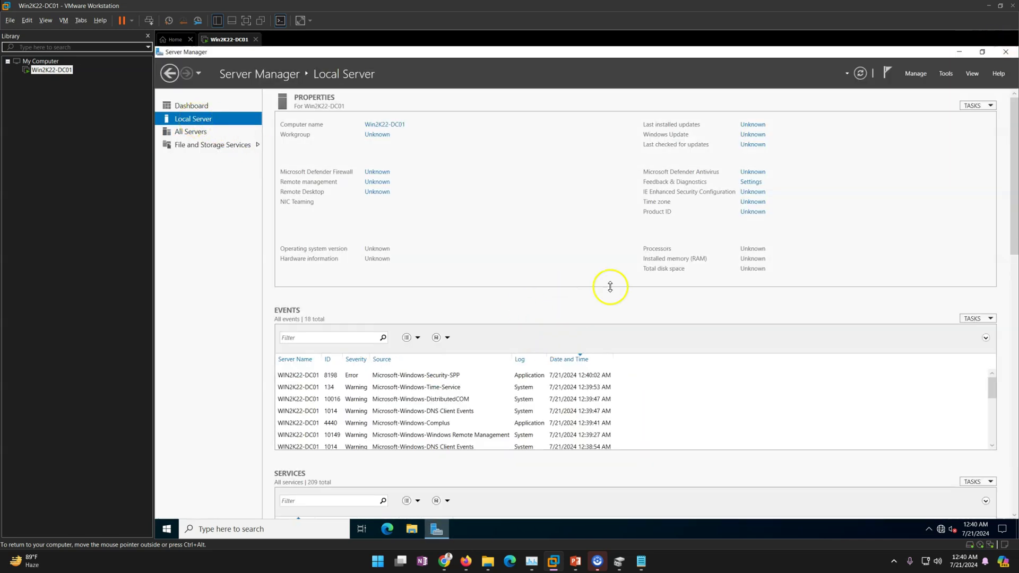
- Start the Add Roles and Features wizard and target this server as the install destination
{"action": "left_click", "coordinate": [913, 74]}
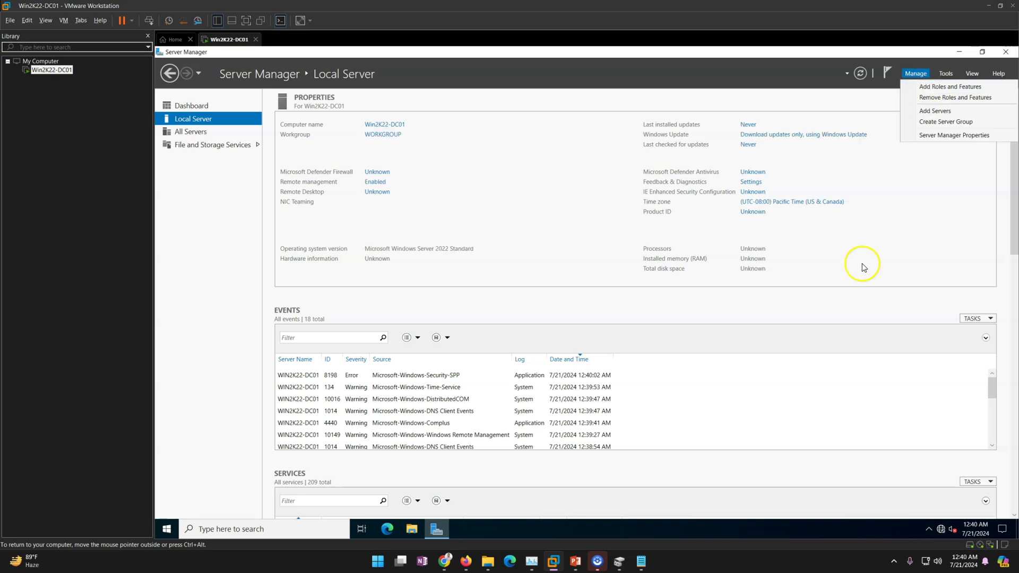
{"action": "left_click", "coordinate": [860, 297]}
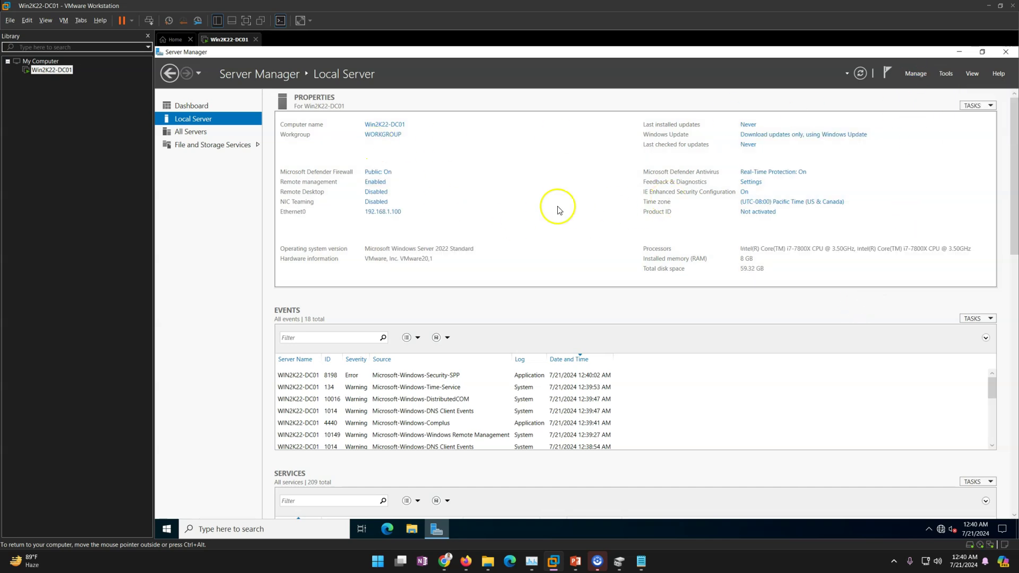
{"action": "left_click", "coordinate": [915, 75]}
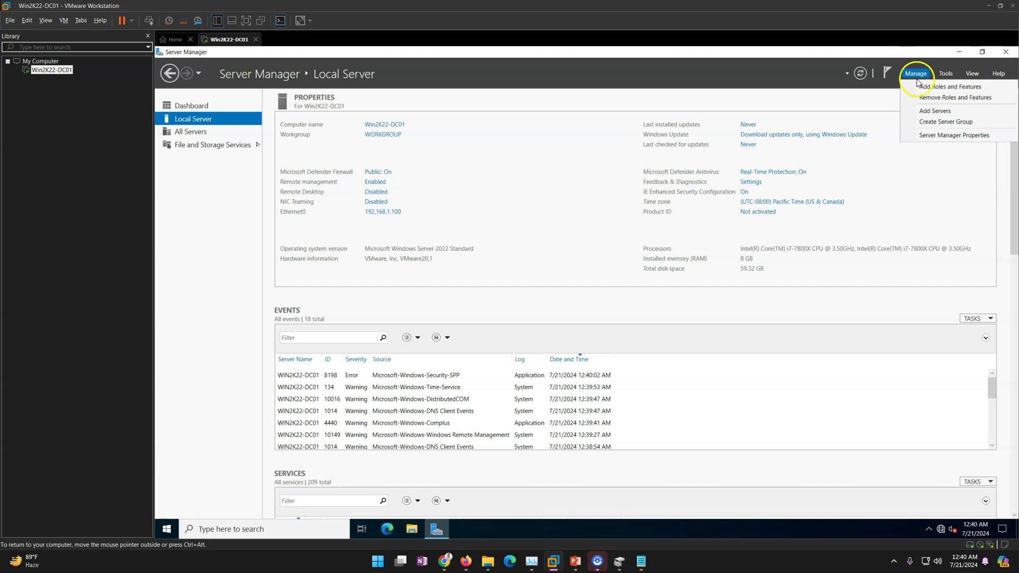
{"action": "left_click", "coordinate": [936, 87]}
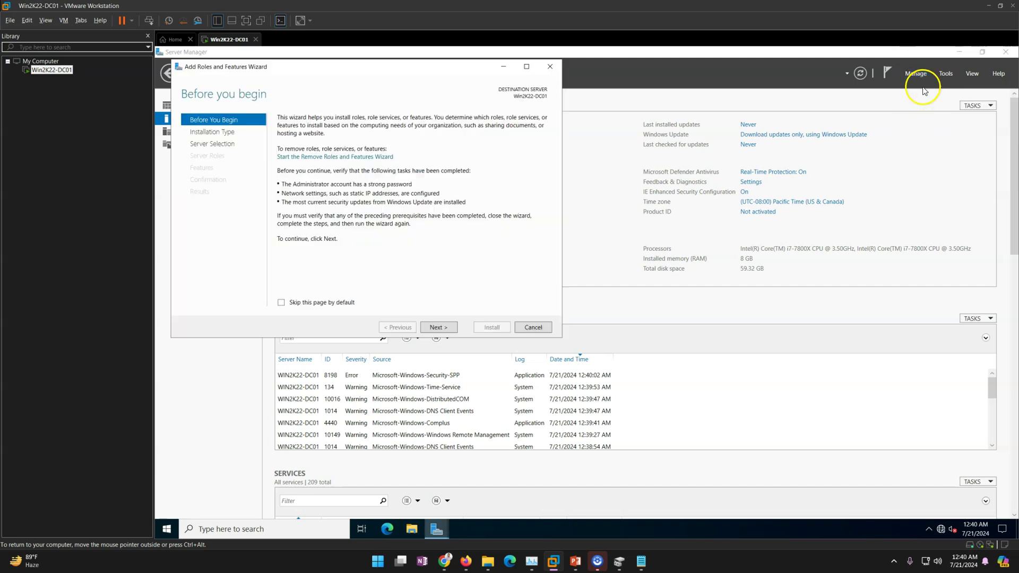
{"action": "left_click", "coordinate": [446, 329]}
{"action": "left_click", "coordinate": [436, 328]}
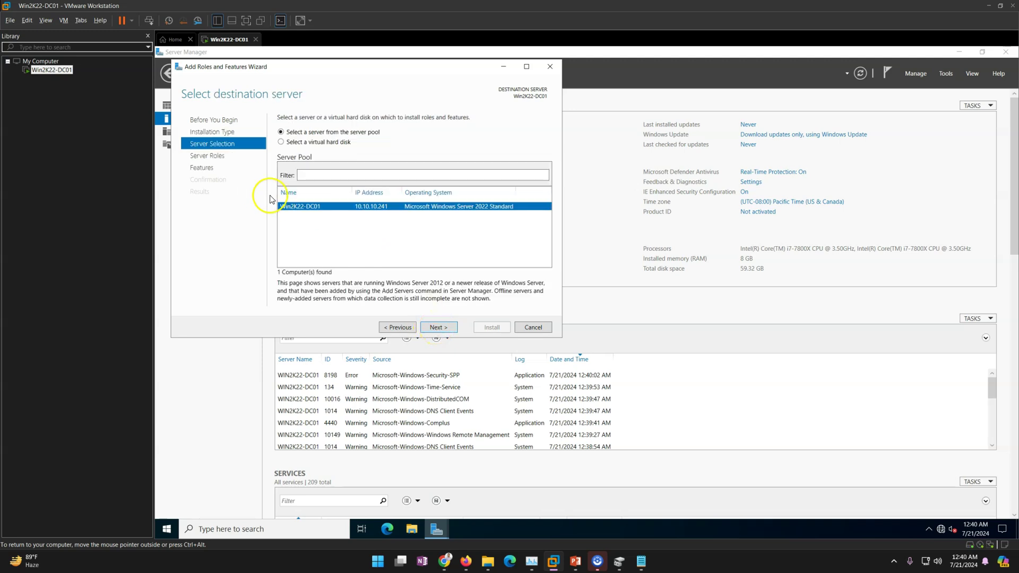
{"action": "left_click", "coordinate": [438, 328]}
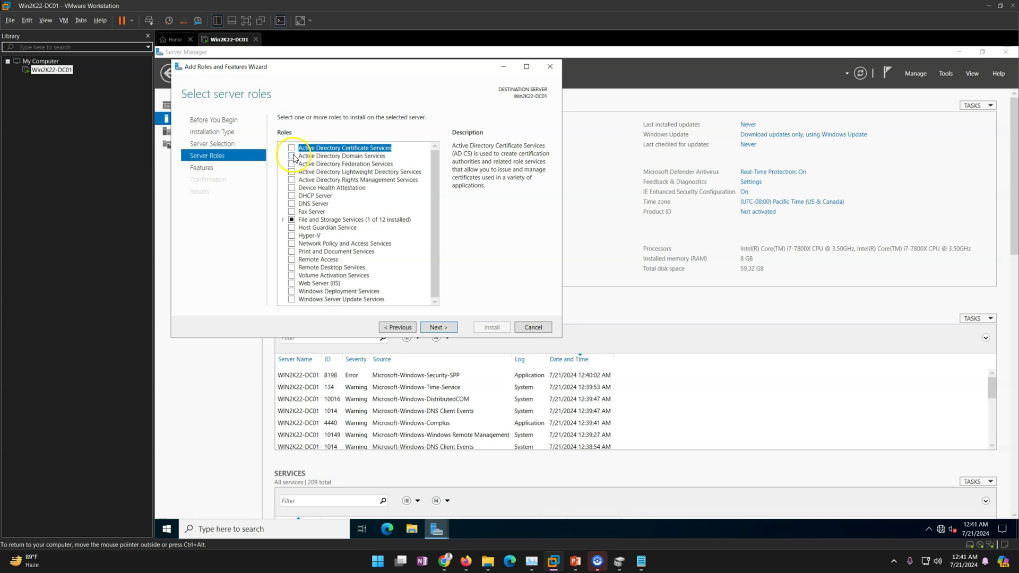
- Select Active Directory Domain Services with its required features and install it
{"action": "left_click", "coordinate": [291, 156]}
{"action": "left_click", "coordinate": [404, 290]}
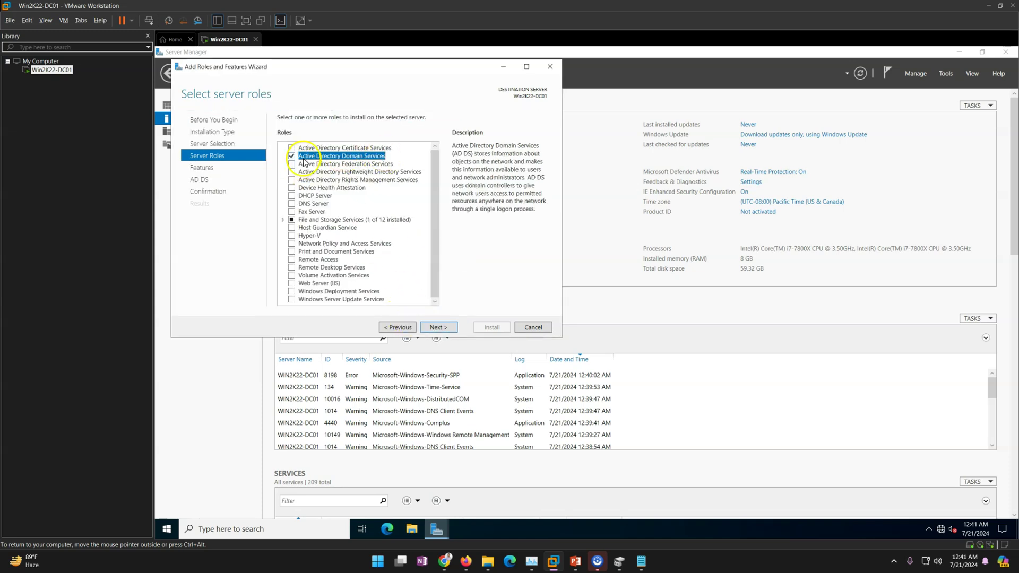
{"action": "left_click", "coordinate": [434, 327]}
{"action": "left_click", "coordinate": [445, 328]}
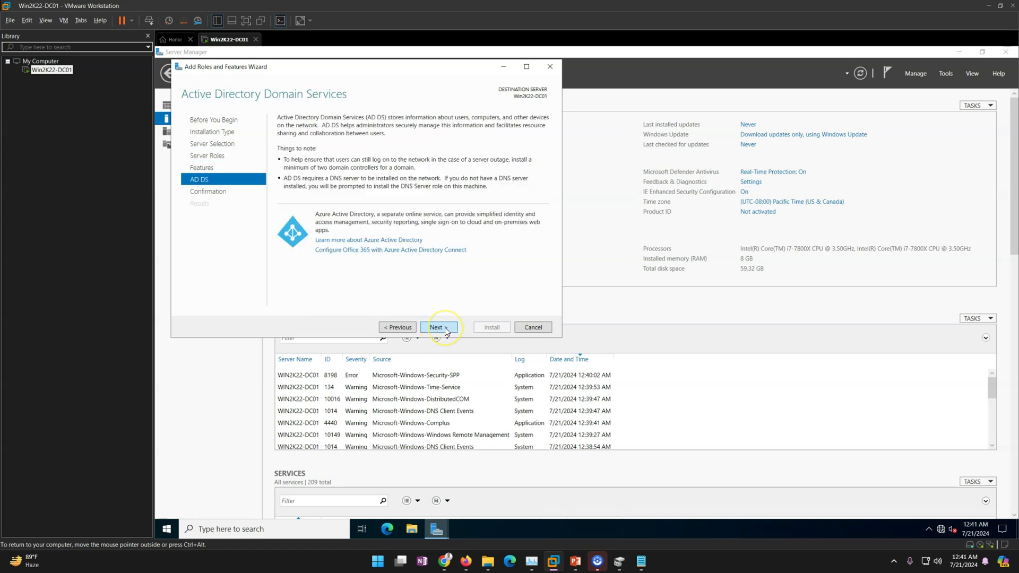
{"action": "left_click", "coordinate": [444, 328]}
{"action": "left_click", "coordinate": [489, 329]}
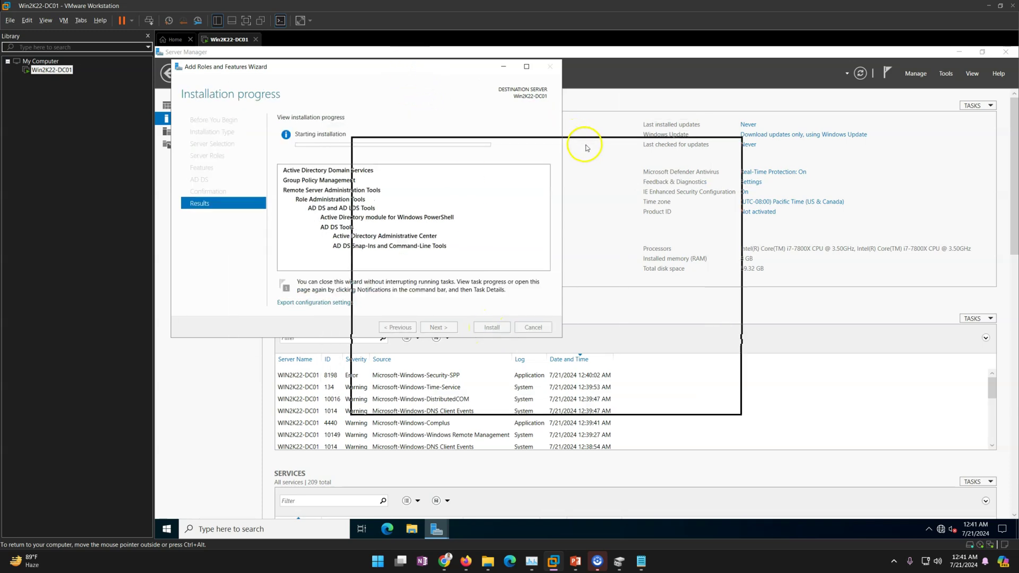
{"action": "left_click_drag", "start_coordinate": [607, 148], "coordinate": [567, 145]}
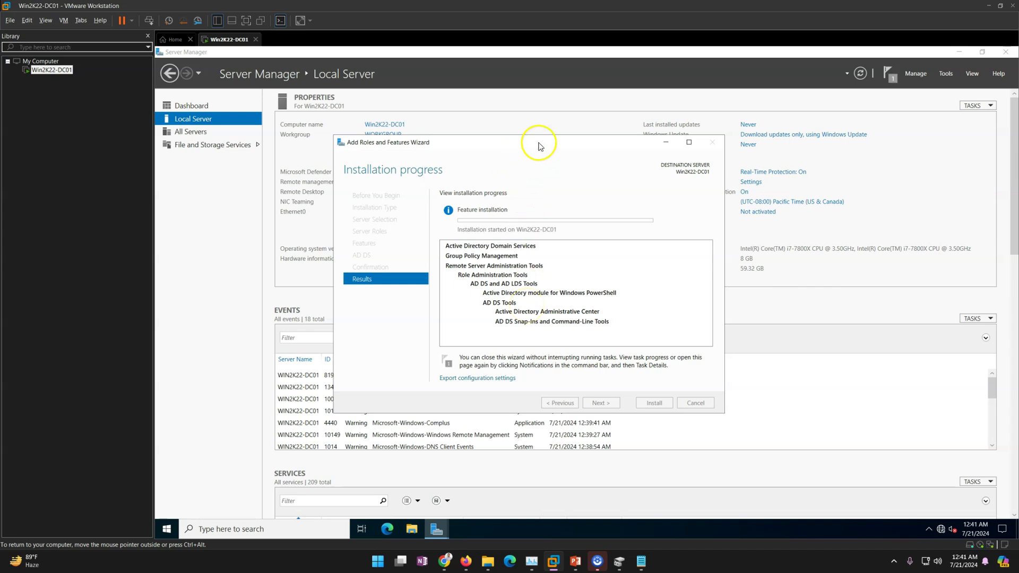
{"action": "left_click_drag", "start_coordinate": [539, 146], "coordinate": [514, 138]}
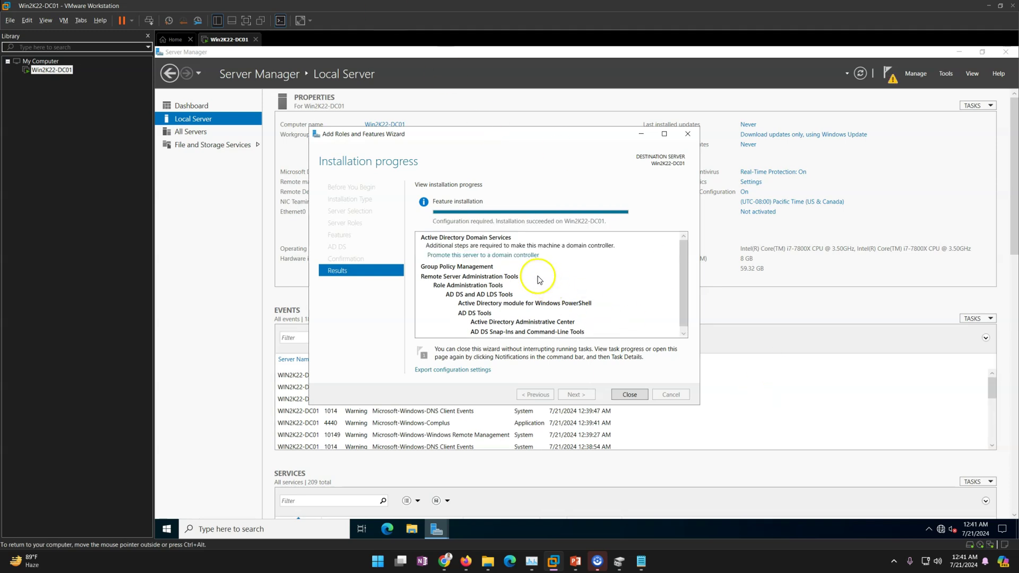
- Promote the server by adding a new forest with root domain LABSHANDSON.LAN
{"action": "left_click", "coordinate": [447, 257]}
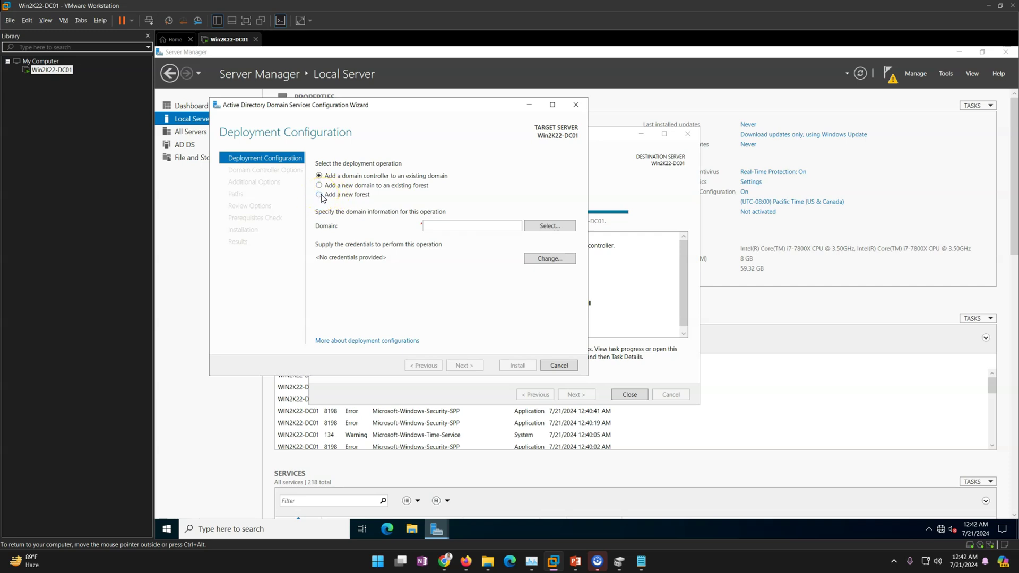
{"action": "left_click", "coordinate": [319, 195]}
{"action": "left_click", "coordinate": [448, 224]}
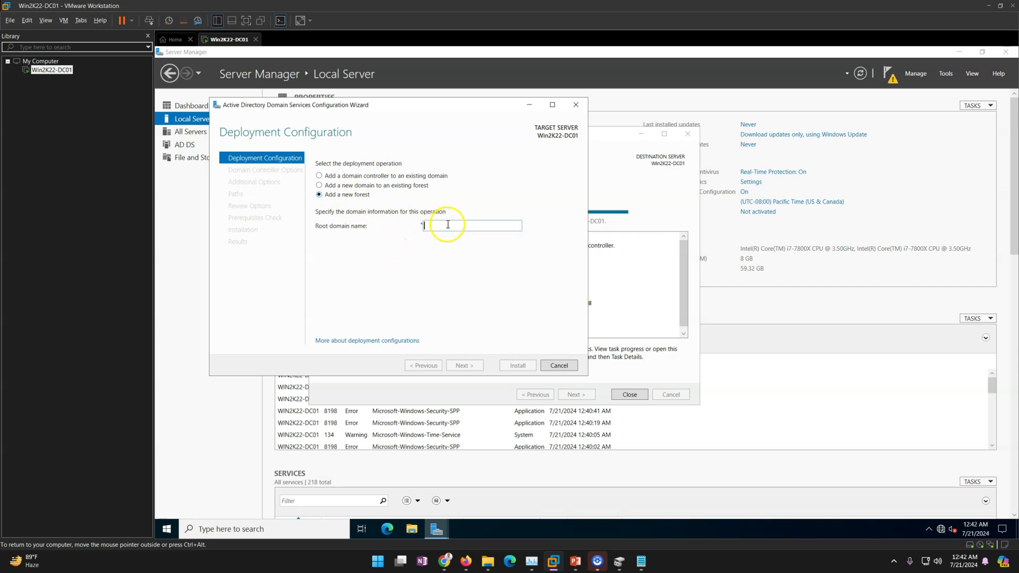
{"action": "type", "text": "l"}
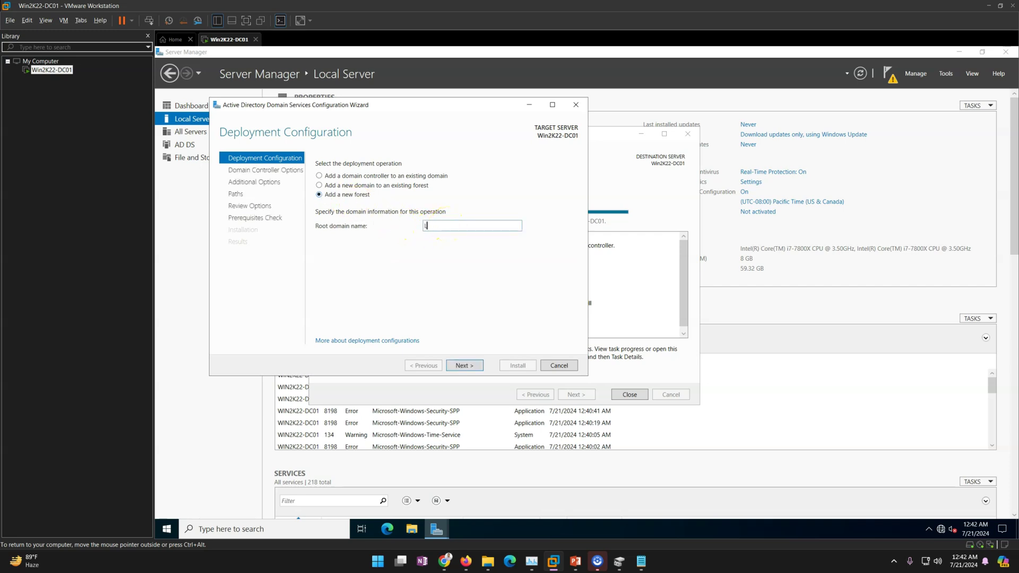
{"action": "type", "text": "ABSHANDSON.LAN"}
{"action": "key", "text": "Return"}
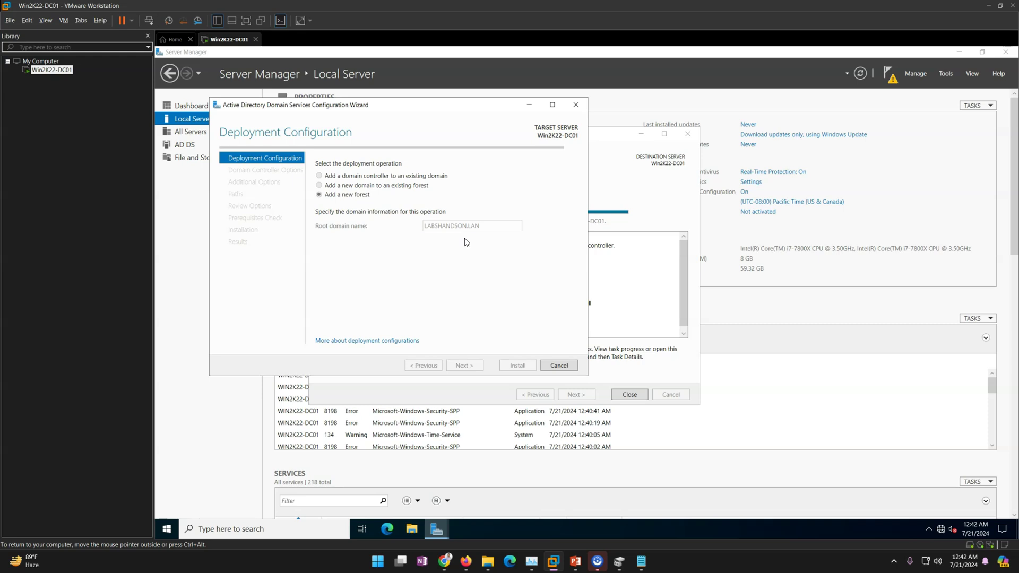
{"action": "left_click_drag", "start_coordinate": [348, 103], "coordinate": [438, 119]}
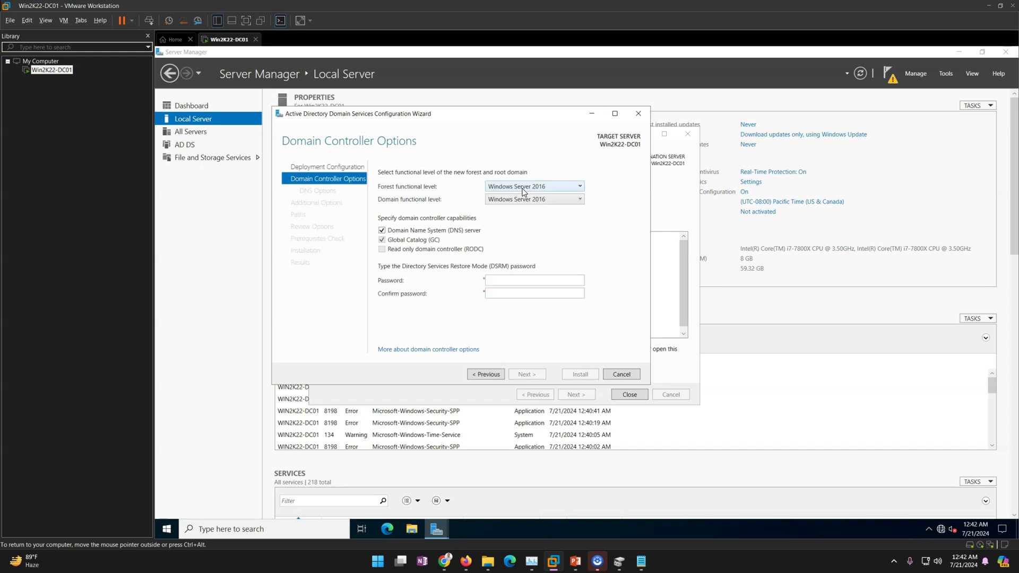
- Keep Windows Server 2016 forest and domain functional levels and enter and confirm the DSRM password
{"action": "left_click", "coordinate": [523, 189]}
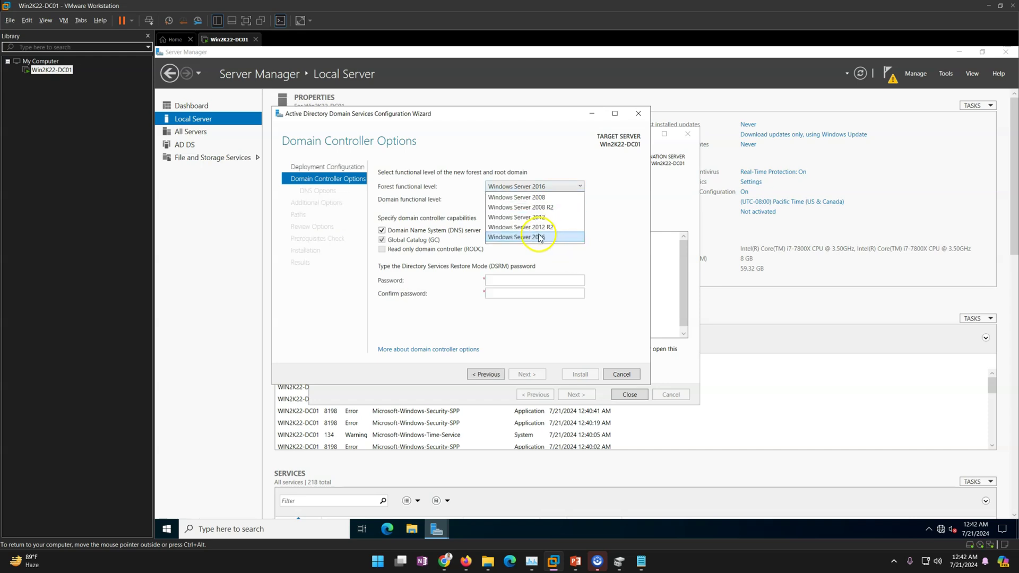
{"action": "left_click", "coordinate": [536, 237]}
{"action": "left_click", "coordinate": [538, 201]}
{"action": "left_click", "coordinate": [540, 210]}
{"action": "left_click", "coordinate": [511, 281]}
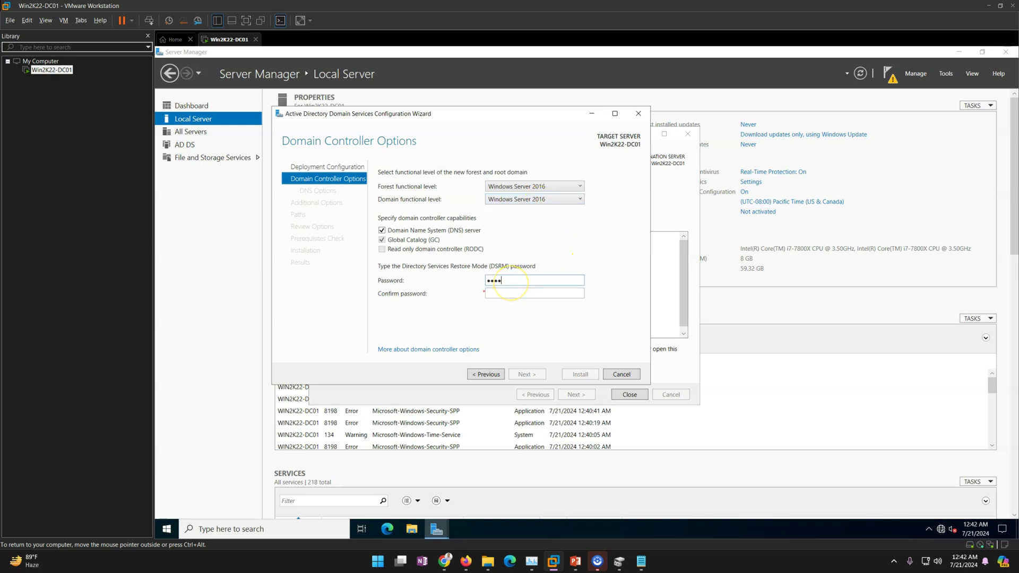
{"action": "key", "text": "Tab"}
{"action": "type", "text": "d"}
{"action": "left_click_drag", "start_coordinate": [523, 281], "coordinate": [415, 280]}
{"action": "type", "text": "P@ssw0rd"}
- Keep DNS server enabled and advance past DNS and Additional Options with NetBIOS name LABSHANDSON
{"action": "left_click", "coordinate": [527, 374]}
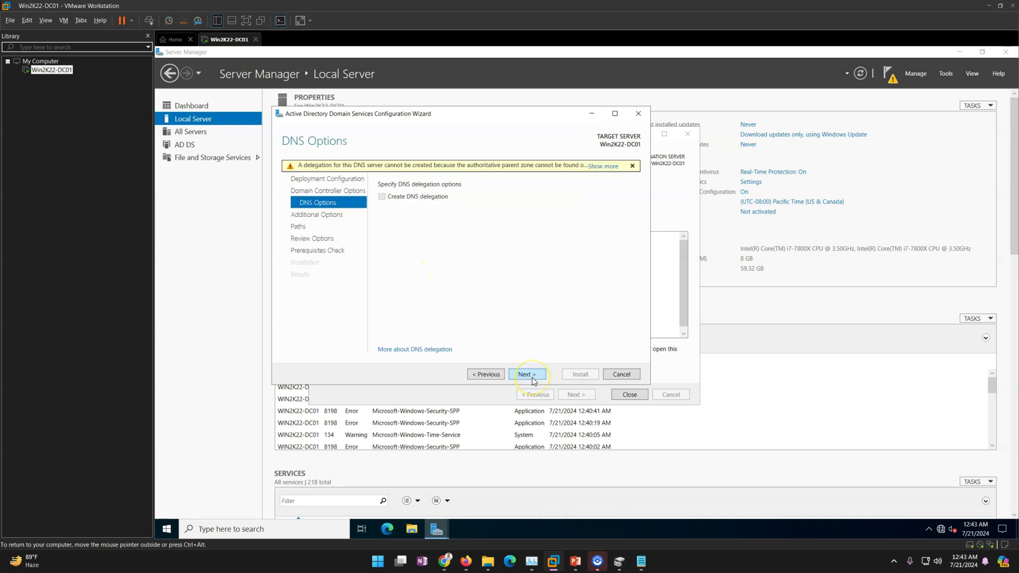
{"action": "left_click", "coordinate": [485, 374]}
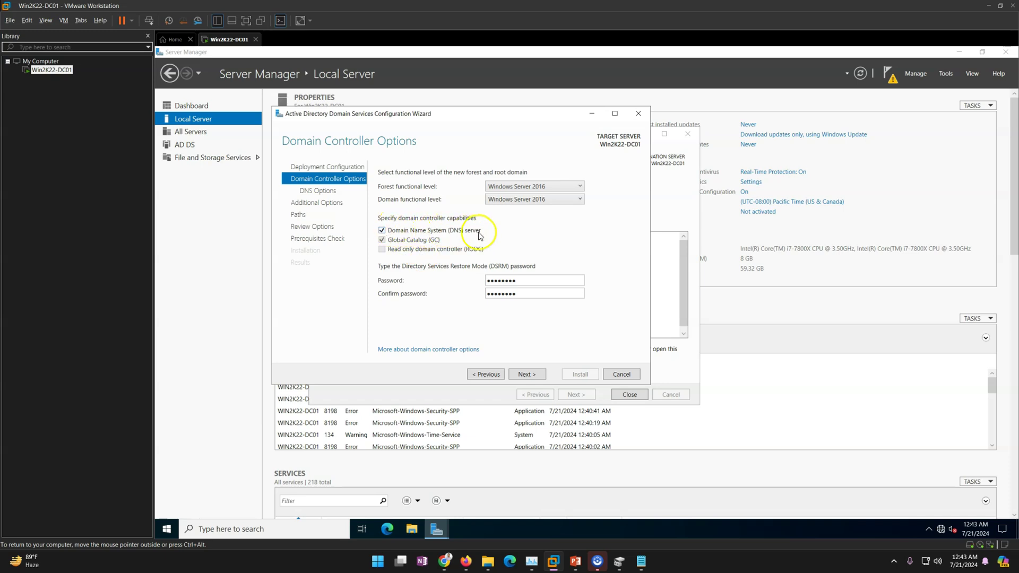
{"action": "left_click", "coordinate": [381, 231]}
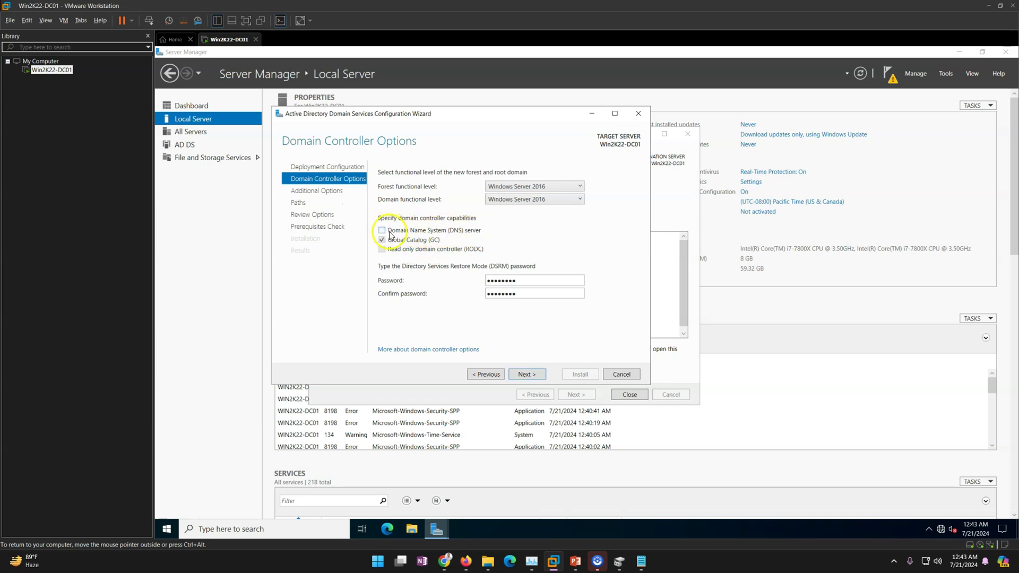
{"action": "left_click", "coordinate": [381, 230]}
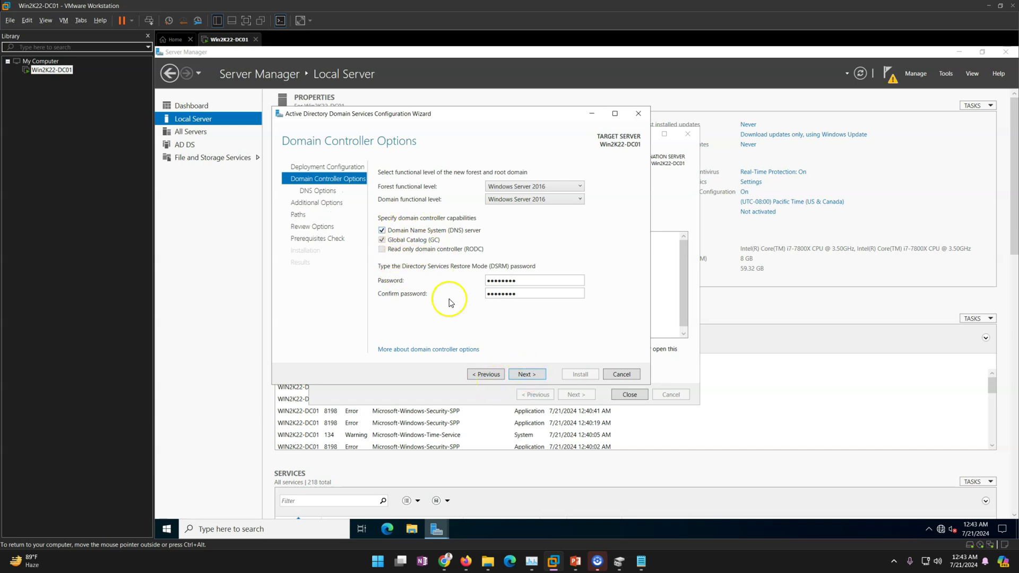
{"action": "left_click", "coordinate": [527, 374]}
{"action": "left_click", "coordinate": [526, 374]}
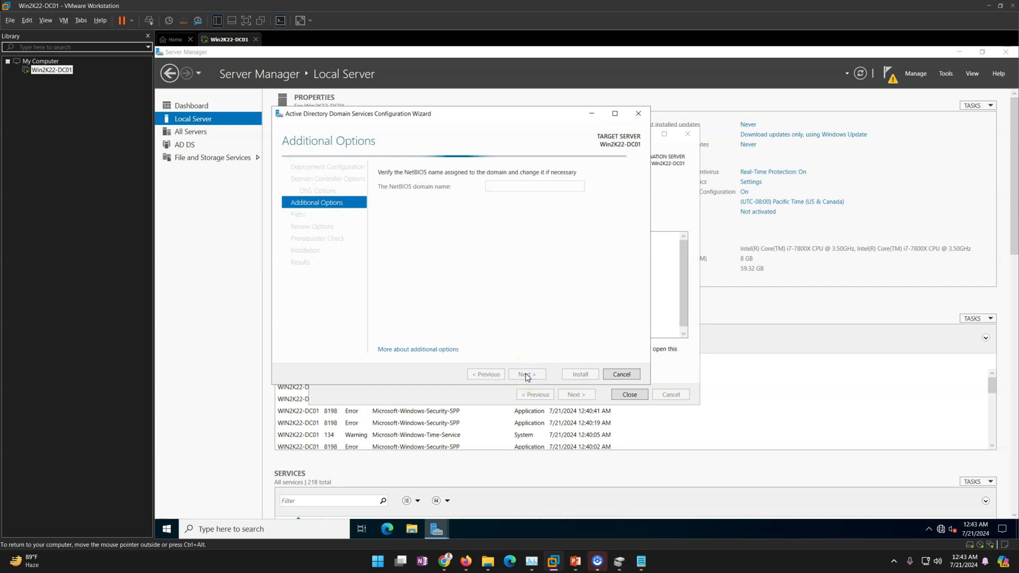
{"action": "left_click_drag", "start_coordinate": [459, 113], "coordinate": [491, 114]}
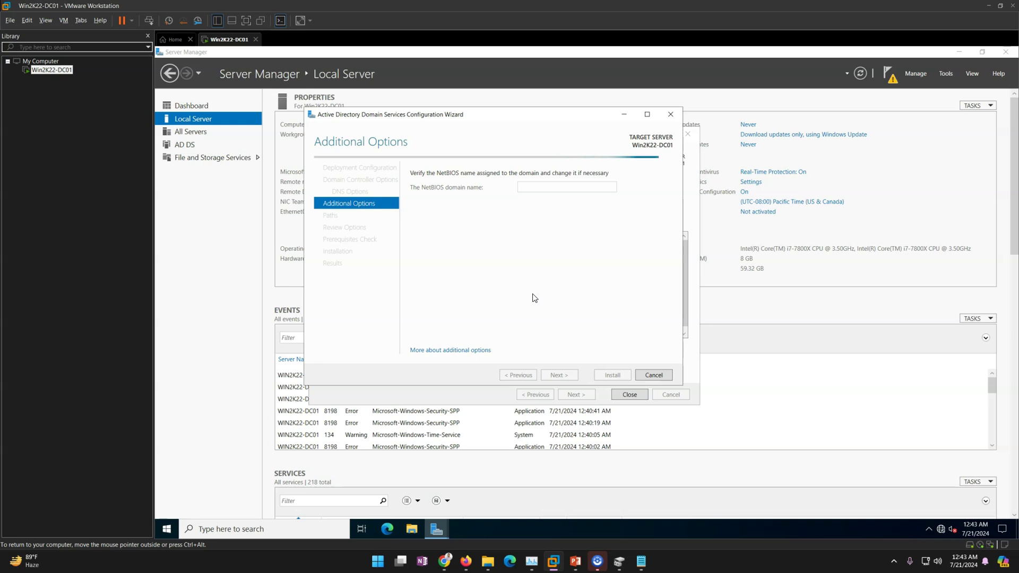
{"action": "left_click", "coordinate": [552, 310]}
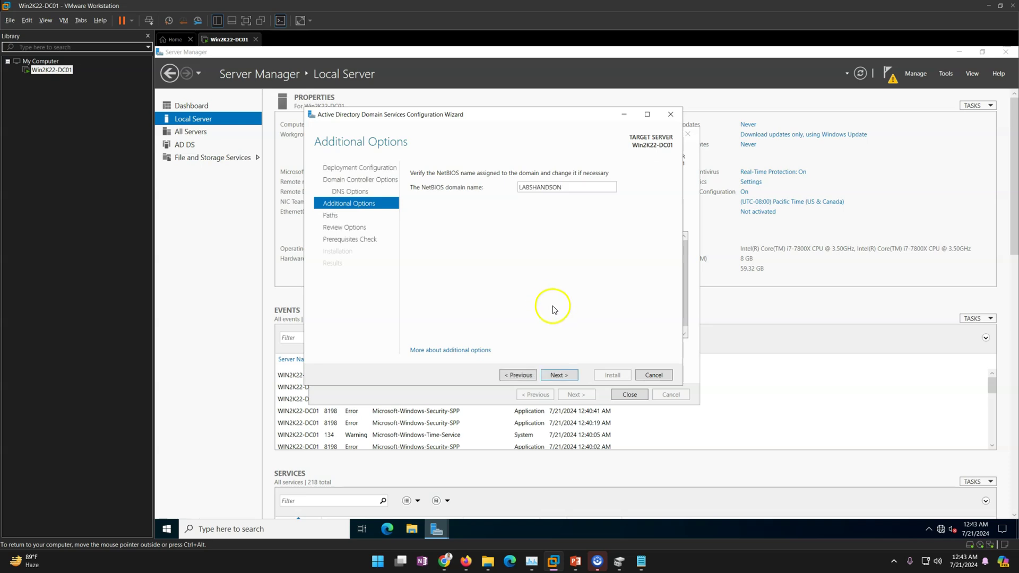
{"action": "left_click", "coordinate": [563, 377]}
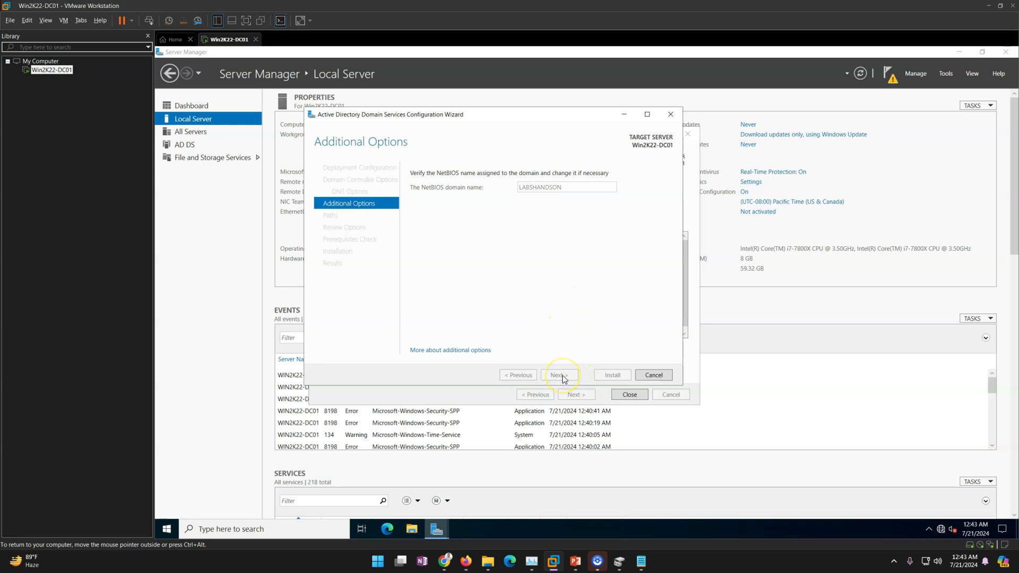
{"action": "left_click_drag", "start_coordinate": [505, 114], "coordinate": [526, 124]}
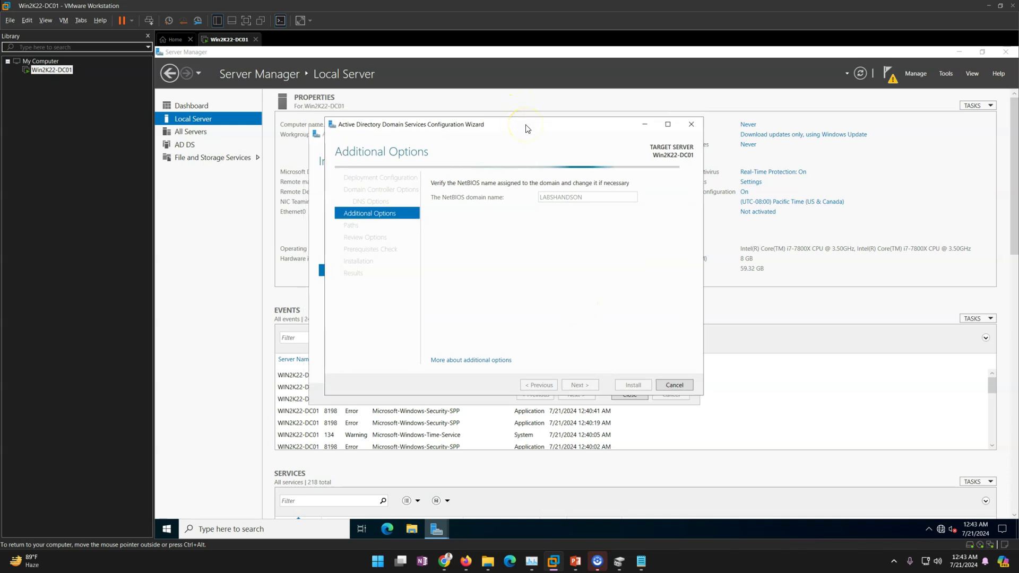
{"action": "left_click", "coordinate": [603, 197]}
{"action": "left_click", "coordinate": [588, 208]}
{"action": "left_click", "coordinate": [560, 222]}
{"action": "left_click", "coordinate": [573, 383]}
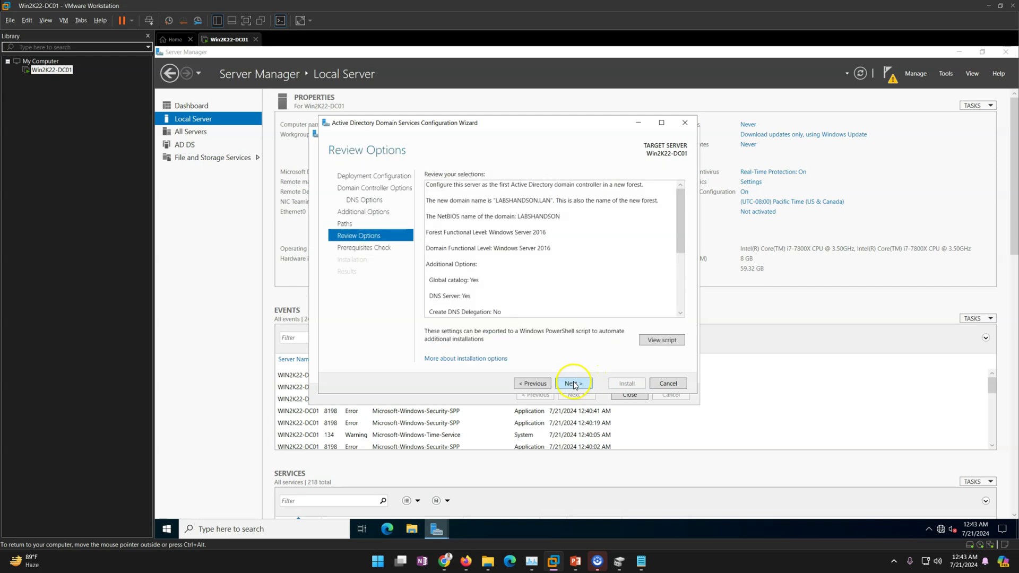
{"action": "scroll", "coordinate": [618, 260], "scroll_direction": "down", "scroll_amount": 5}
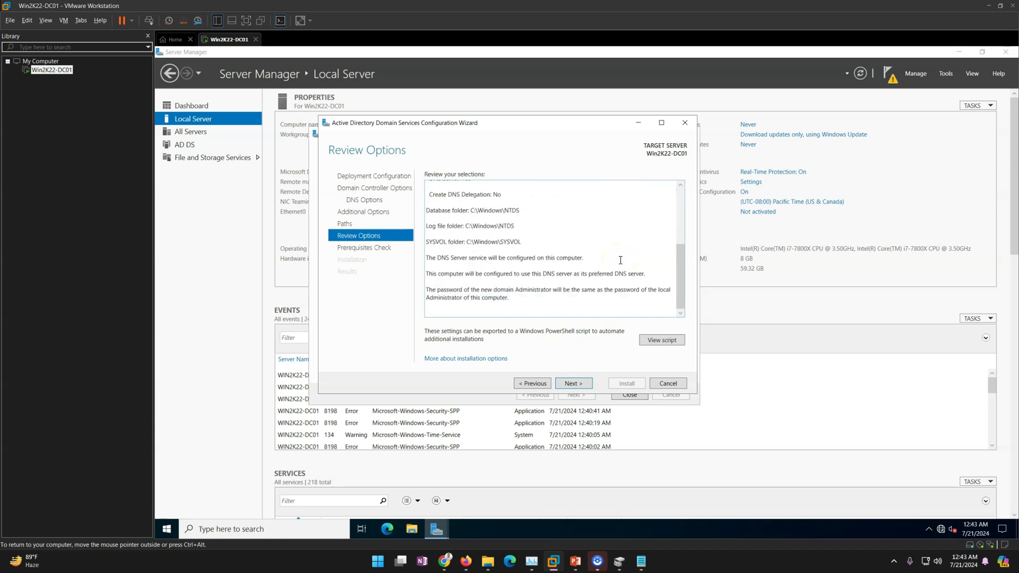
{"action": "scroll", "coordinate": [620, 260], "scroll_direction": "up", "scroll_amount": 5}
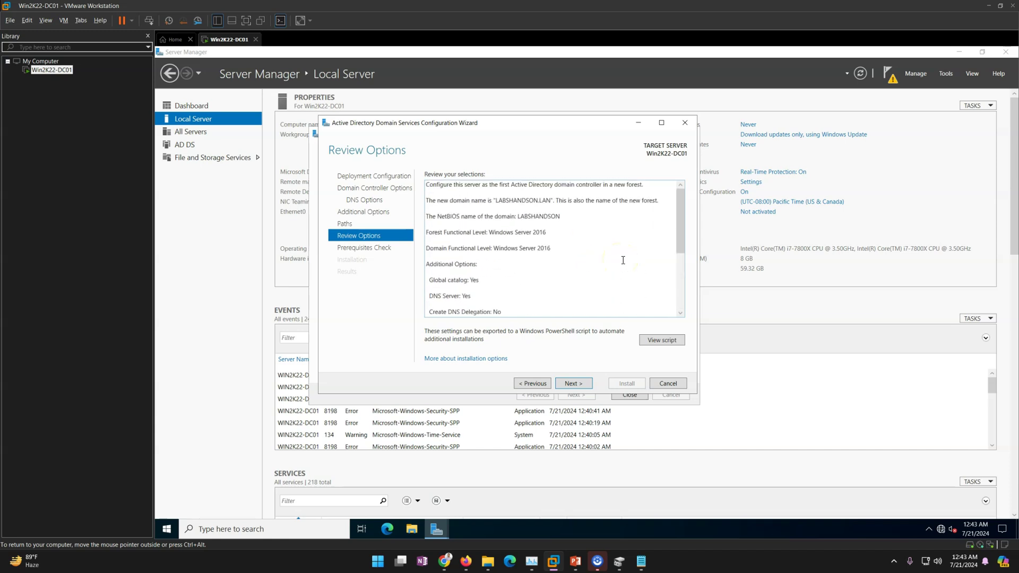
{"action": "left_click", "coordinate": [432, 201]}
{"action": "left_click_drag", "start_coordinate": [503, 200], "coordinate": [569, 200]}
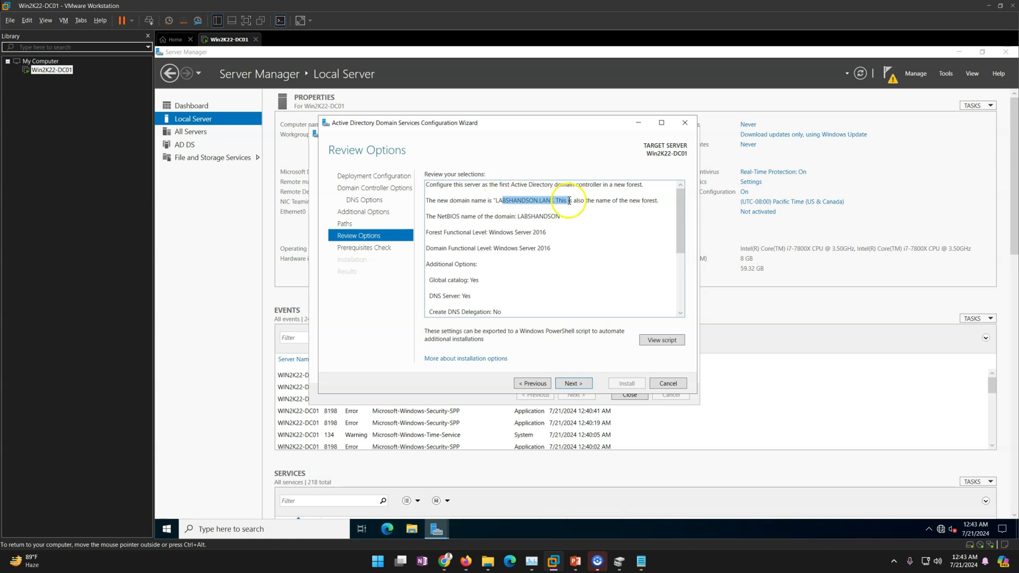
{"action": "left_click_drag", "start_coordinate": [451, 216], "coordinate": [546, 217]}
{"action": "left_click_drag", "start_coordinate": [438, 233], "coordinate": [504, 247]}
{"action": "scroll", "coordinate": [509, 269], "scroll_direction": "down", "scroll_amount": 1}
{"action": "left_click_drag", "start_coordinate": [438, 232], "coordinate": [485, 240]}
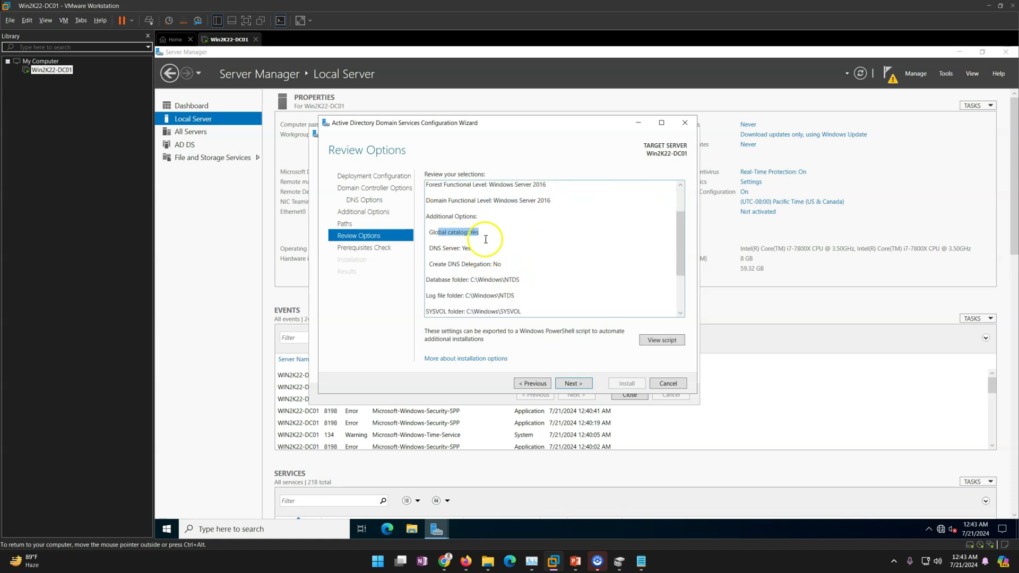
{"action": "left_click_drag", "start_coordinate": [422, 245], "coordinate": [507, 262]}
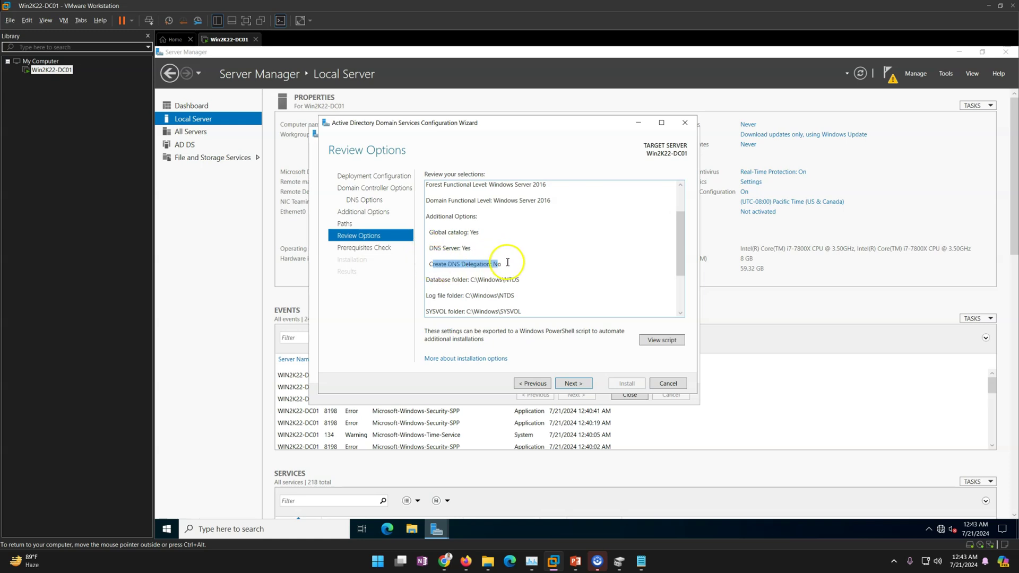
{"action": "scroll", "coordinate": [505, 268], "scroll_direction": "down", "scroll_amount": 2}
{"action": "left_click_drag", "start_coordinate": [435, 211], "coordinate": [522, 247]}
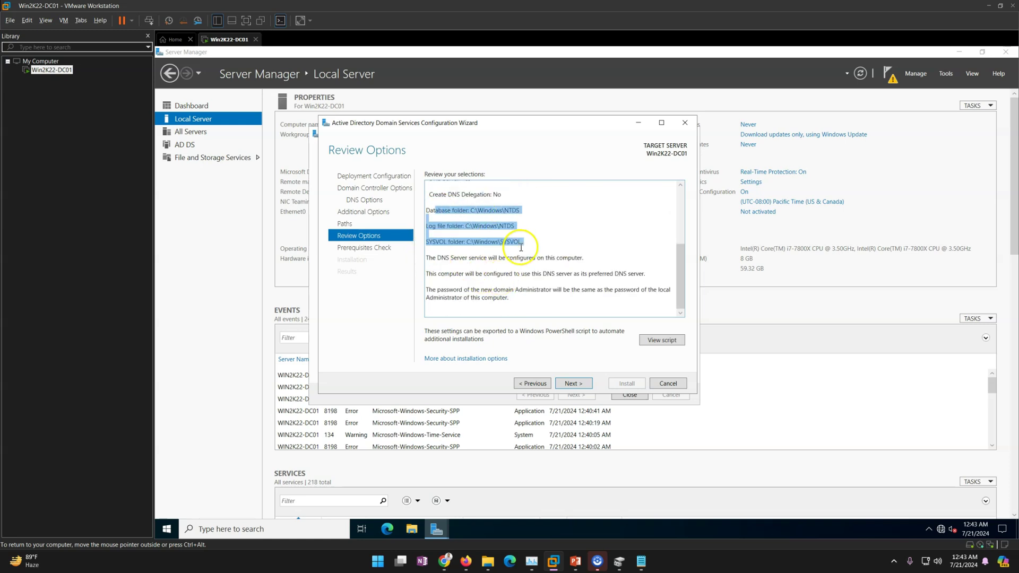
{"action": "left_click", "coordinate": [661, 340]}
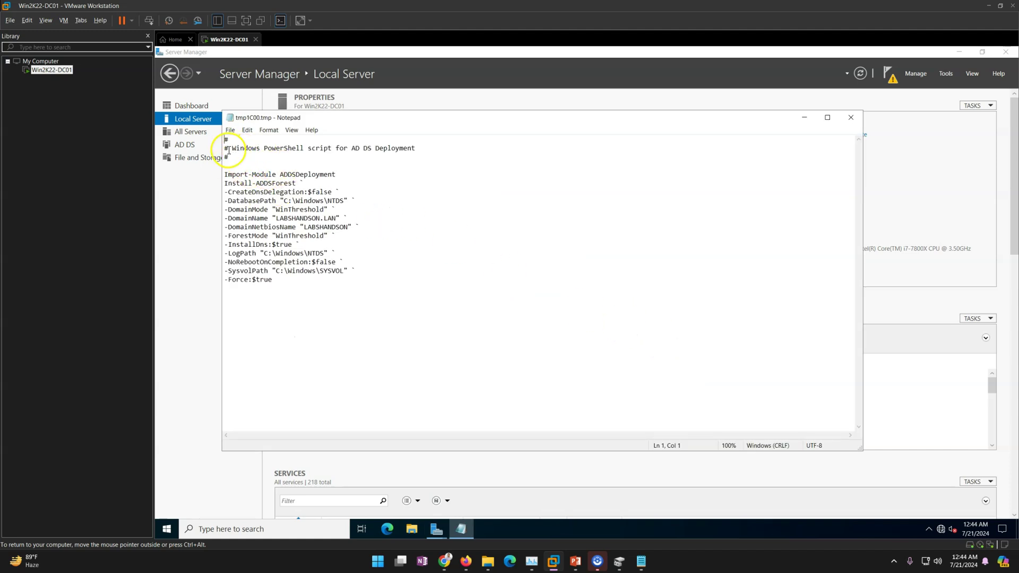
{"action": "left_click_drag", "start_coordinate": [225, 149], "coordinate": [272, 284]}
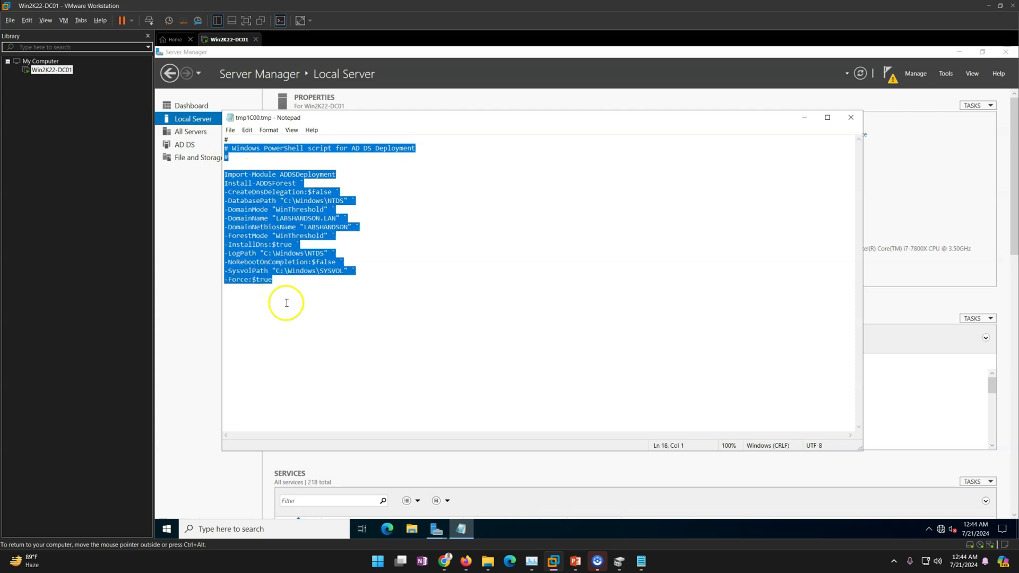
{"action": "left_click", "coordinate": [287, 303]}
{"action": "left_click_drag", "start_coordinate": [225, 174], "coordinate": [318, 311]}
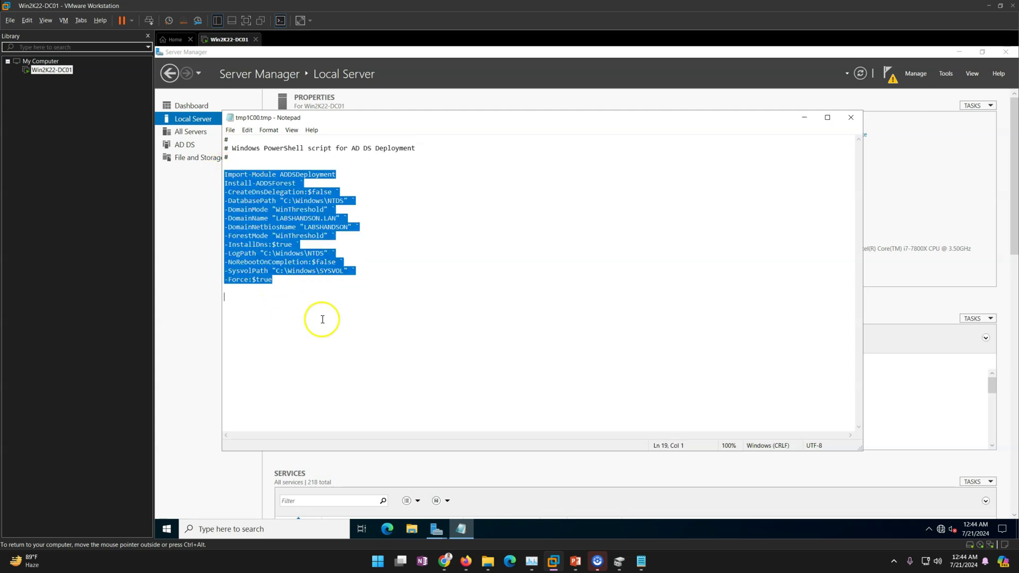
{"action": "left_click", "coordinate": [322, 319]}
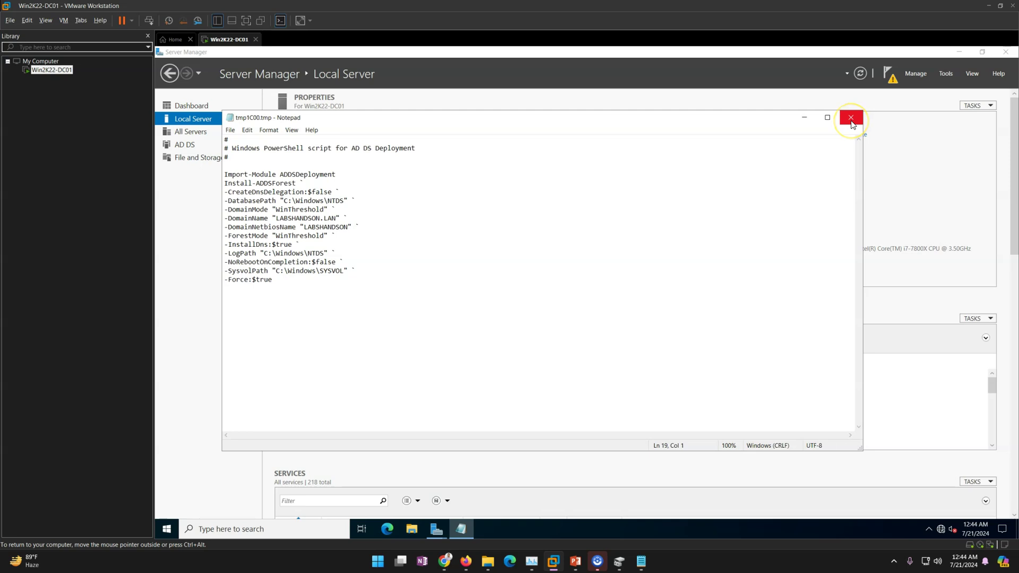
{"action": "left_click", "coordinate": [851, 119]}
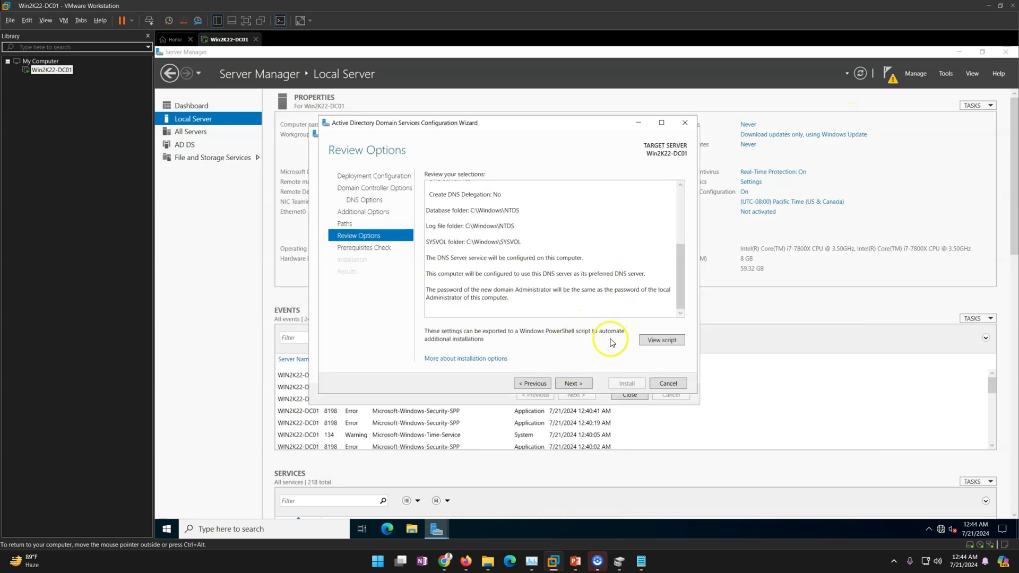
- Advance from Review Options to the Prerequisites Check page
{"action": "left_click", "coordinate": [570, 383]}
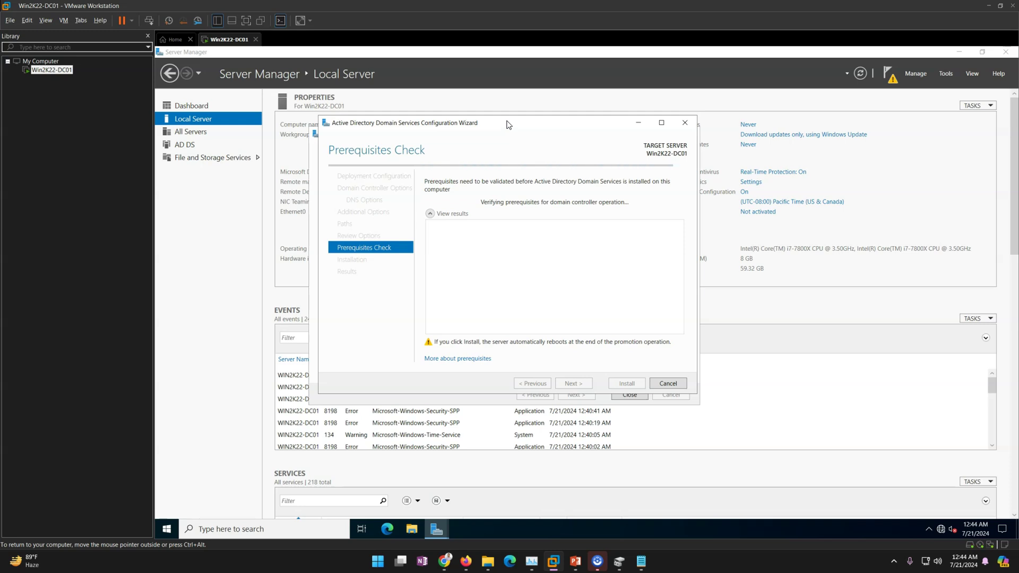
- Change the server's time zone to (UTC+05:30) Chennai, Kolkata, Mumbai, New Delhi
{"action": "left_click", "coordinate": [741, 201]}
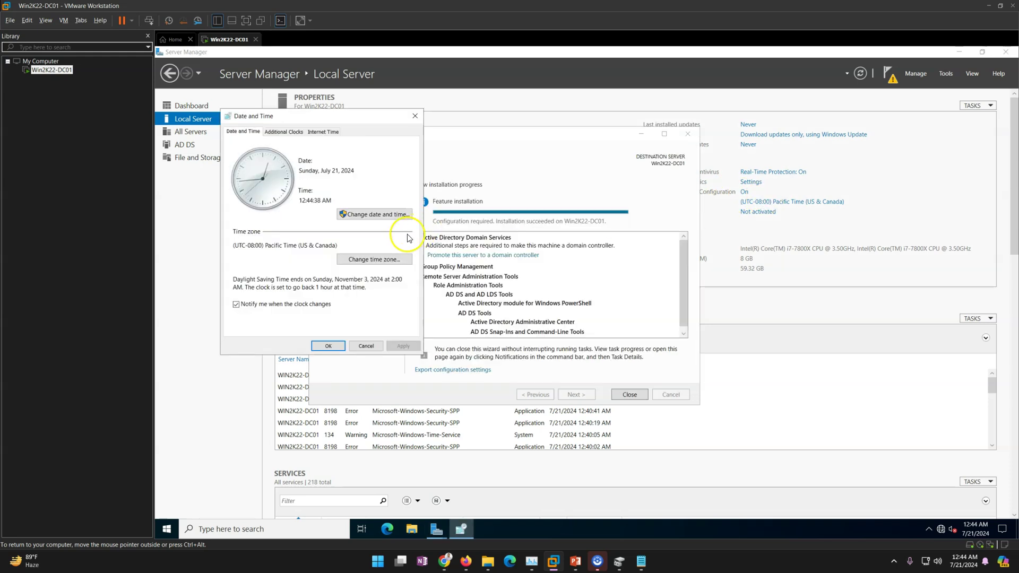
{"action": "left_click", "coordinate": [366, 259]}
{"action": "left_click", "coordinate": [381, 176]}
{"action": "scroll", "coordinate": [364, 313], "scroll_direction": "down", "scroll_amount": 9}
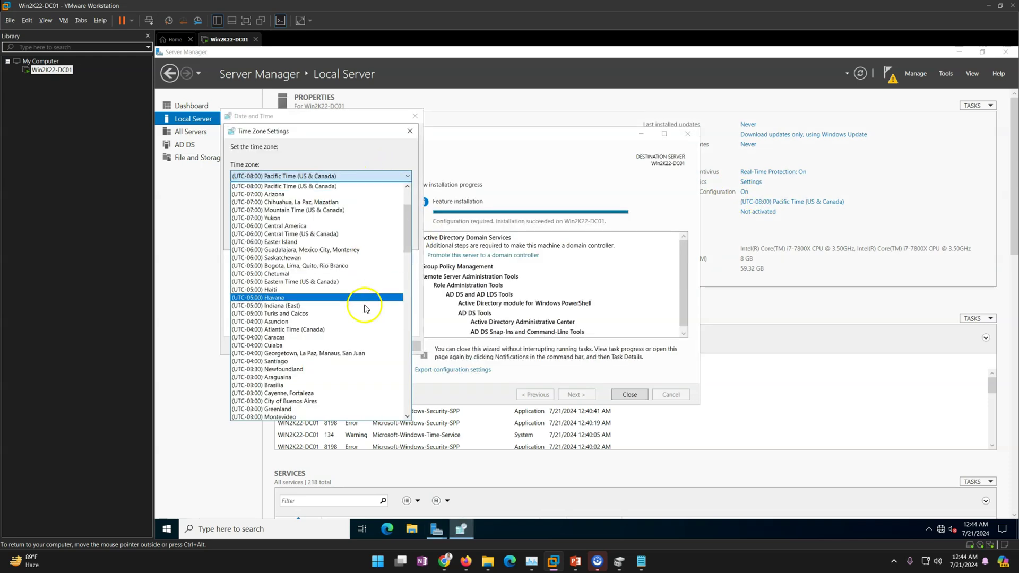
{"action": "scroll", "coordinate": [360, 324], "scroll_direction": "down", "scroll_amount": 5}
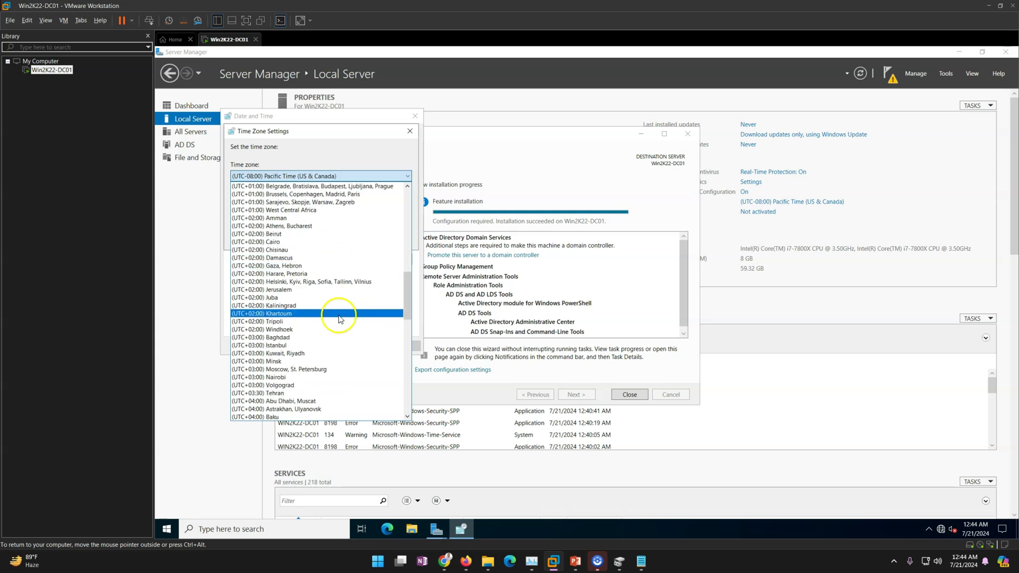
{"action": "scroll", "coordinate": [325, 371], "scroll_direction": "down", "scroll_amount": 5}
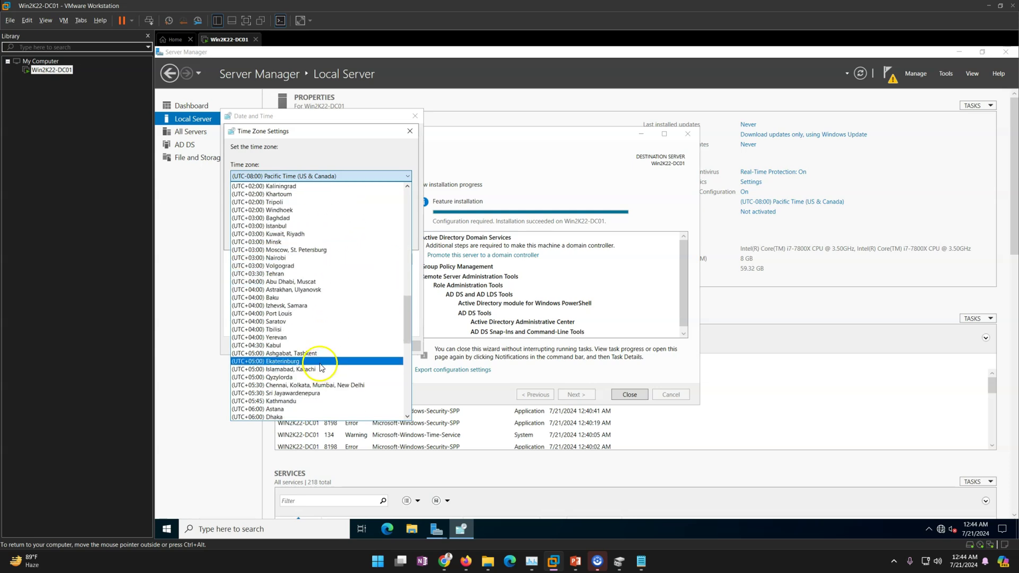
{"action": "left_click", "coordinate": [326, 385]}
{"action": "left_click", "coordinate": [352, 238]}
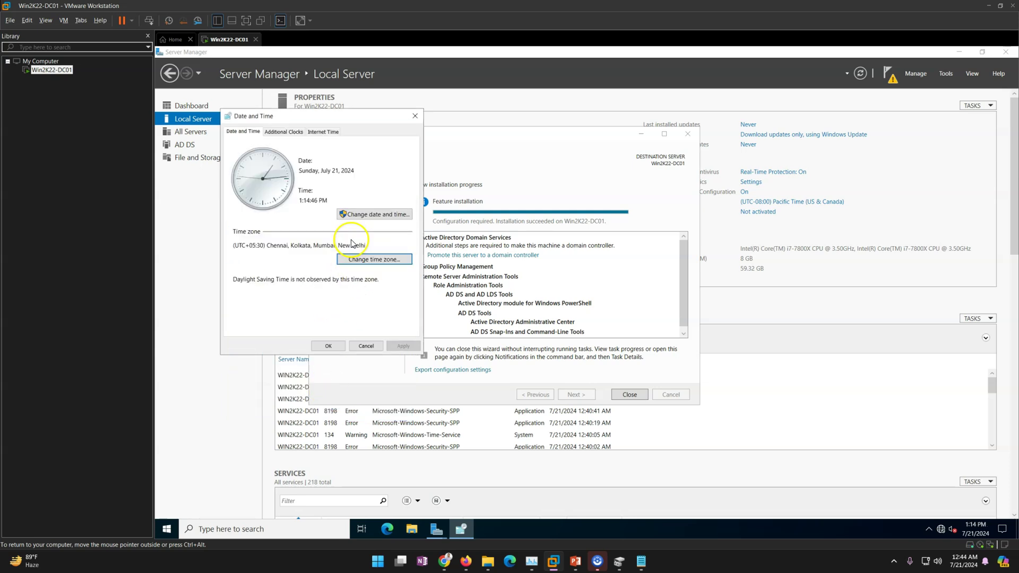
{"action": "left_click", "coordinate": [328, 346]}
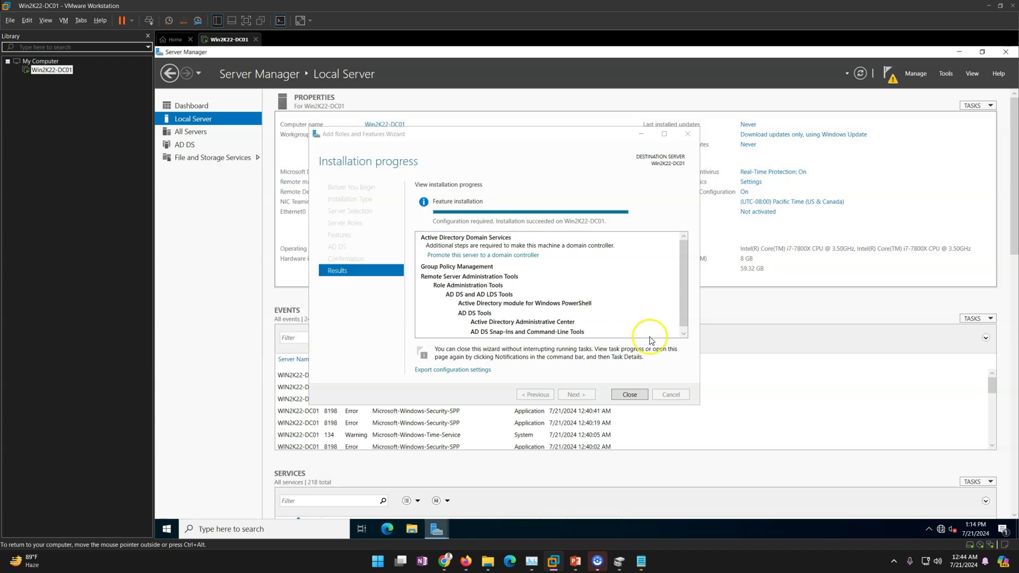
- Bring the AD DS wizard back and start the installation from Prerequisites Check
{"action": "mouse_move", "coordinate": [443, 529]}
{"action": "left_click", "coordinate": [529, 486]}
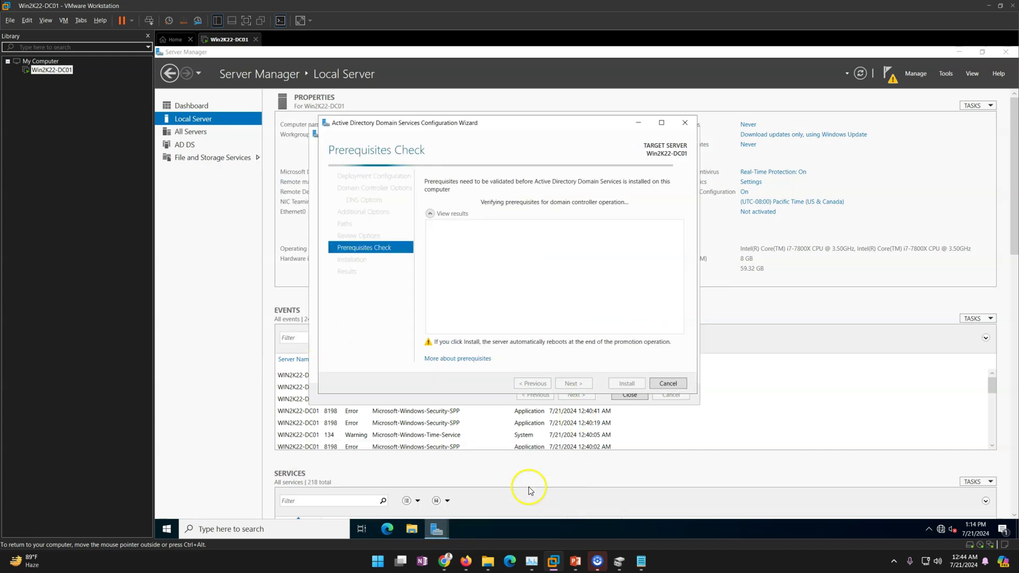
{"action": "mouse_move", "coordinate": [518, 127]}
{"action": "left_mouse_down"}
{"action": "mouse_move", "coordinate": [497, 132]}
{"action": "mouse_move", "coordinate": [534, 132]}
{"action": "left_mouse_up"}
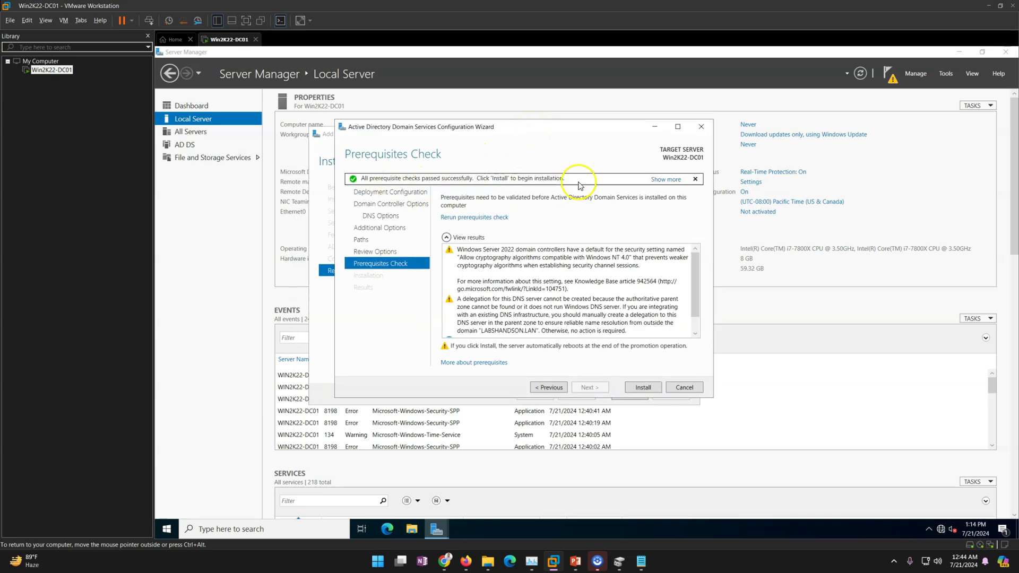
{"action": "left_click", "coordinate": [648, 389]}
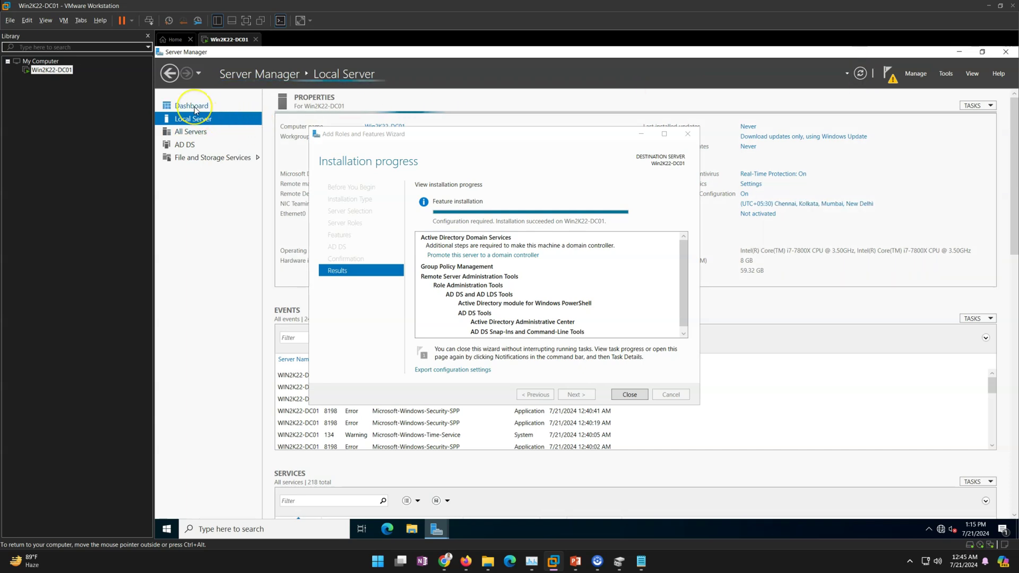
- Return to the Server Manager dashboard and check the services status for all servers
{"action": "left_click", "coordinate": [194, 107]}
{"action": "left_click_drag", "start_coordinate": [501, 136], "coordinate": [448, 199]}
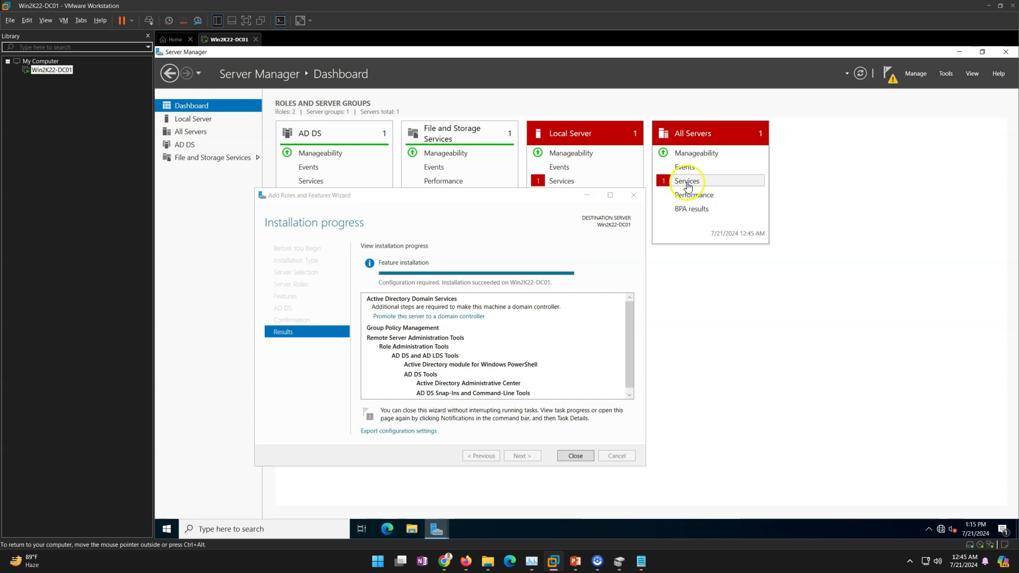
{"action": "left_click", "coordinate": [687, 182]}
{"action": "left_click", "coordinate": [552, 266]}
{"action": "left_click", "coordinate": [718, 393]}
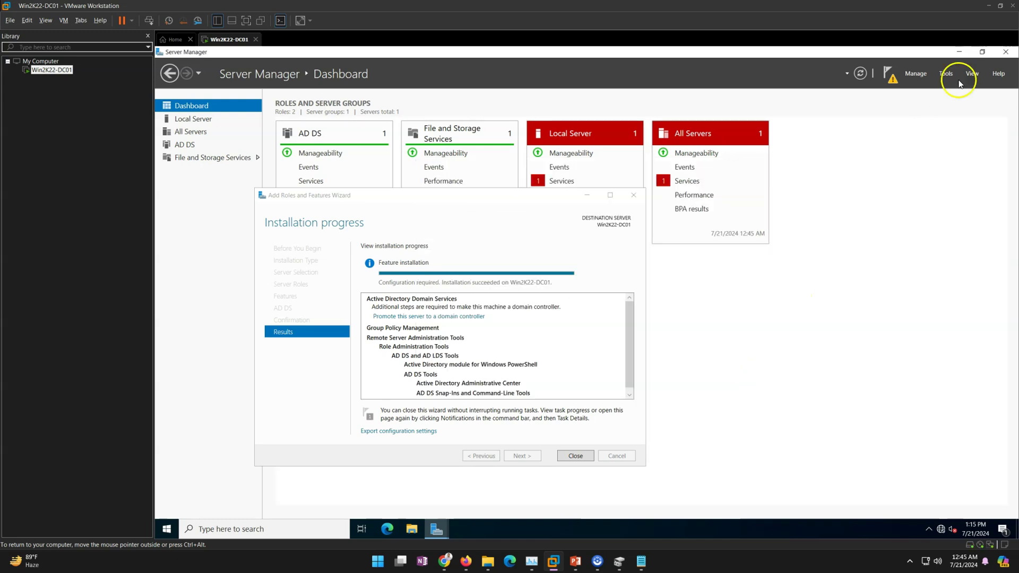
- Set the Microsoft Edge Update Service (edgeupdate) startup type to Disabled in the Services console
{"action": "left_click", "coordinate": [945, 73]}
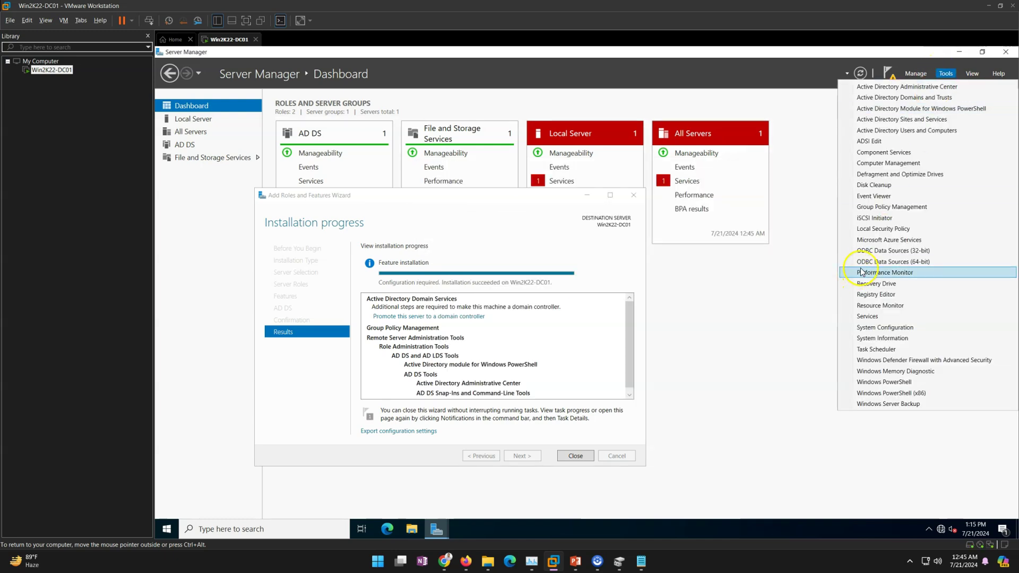
{"action": "left_click", "coordinate": [874, 318]}
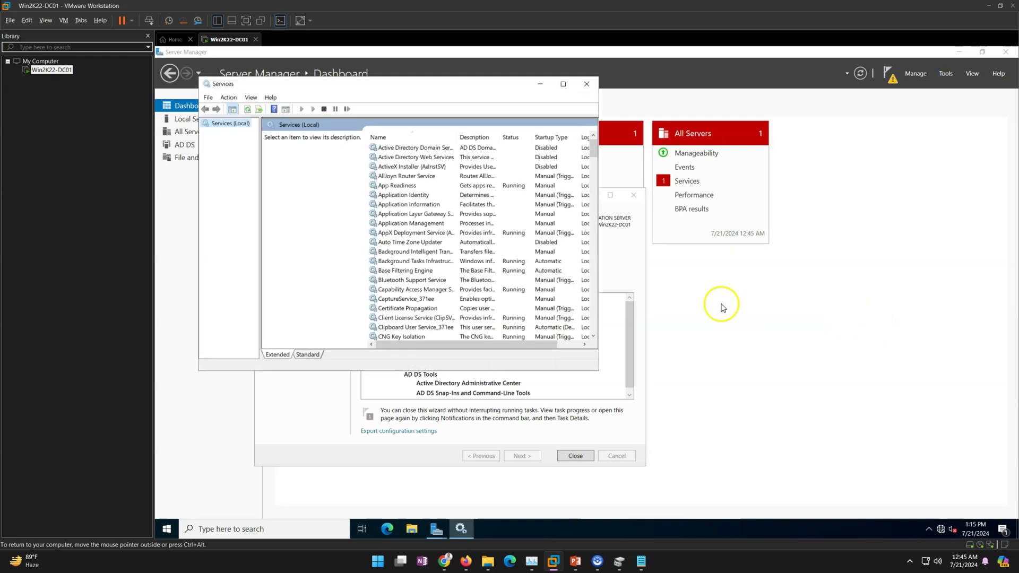
{"action": "left_click", "coordinate": [561, 85]}
{"action": "left_click", "coordinate": [365, 264]}
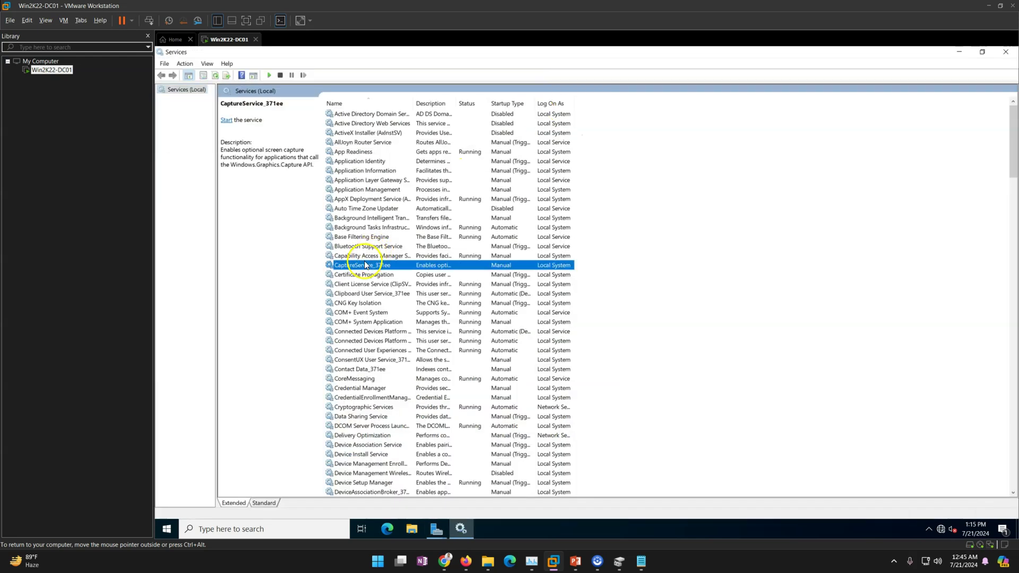
{"action": "type", "text": "mi"}
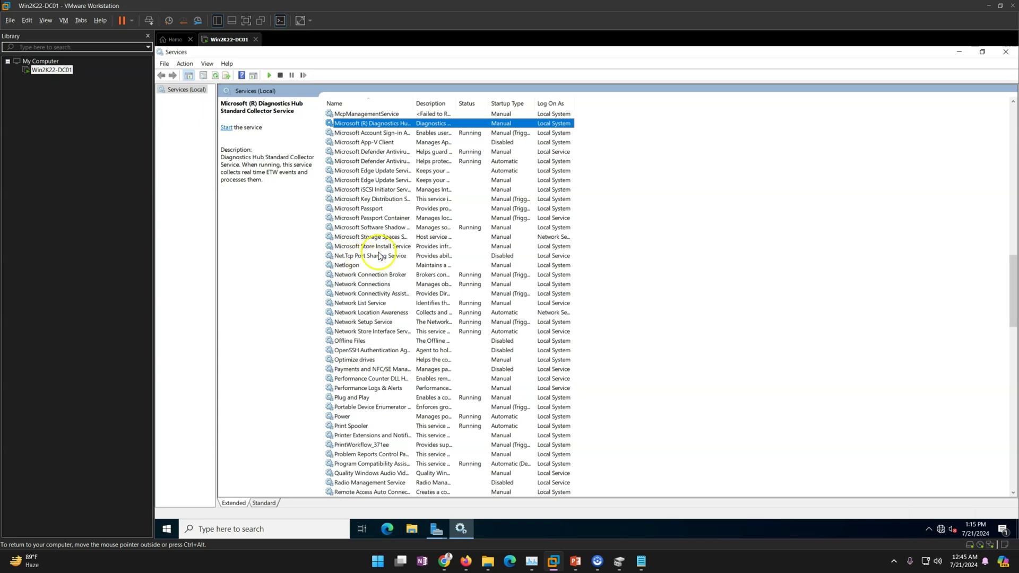
{"action": "left_click", "coordinate": [382, 181]}
{"action": "left_click", "coordinate": [386, 172]}
{"action": "double_click", "coordinate": [386, 171]}
{"action": "left_click", "coordinate": [568, 276]}
{"action": "left_click", "coordinate": [562, 304]}
{"action": "left_click", "coordinate": [664, 388]}
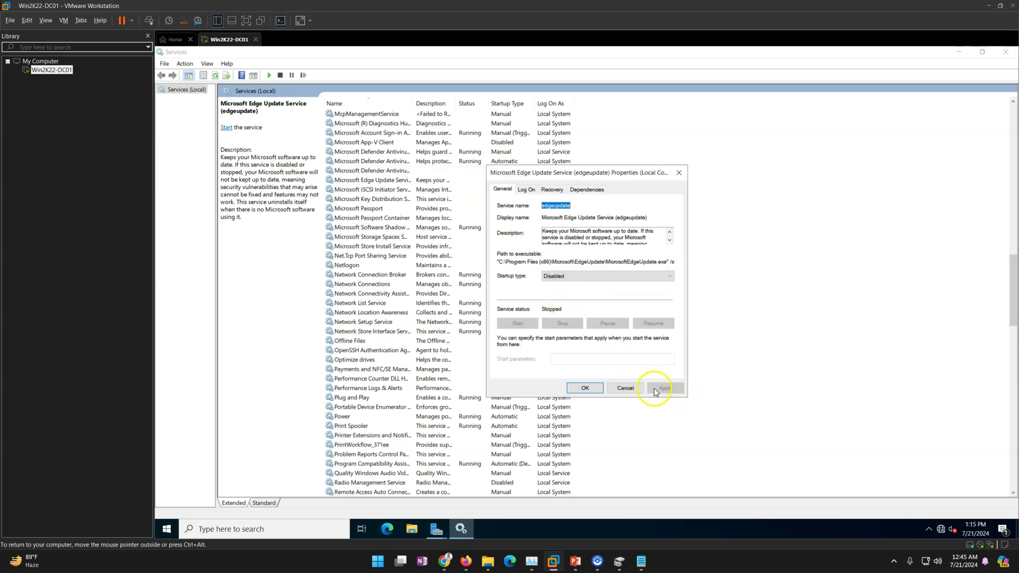
{"action": "left_click", "coordinate": [586, 388]}
{"action": "left_click", "coordinate": [1005, 52]}
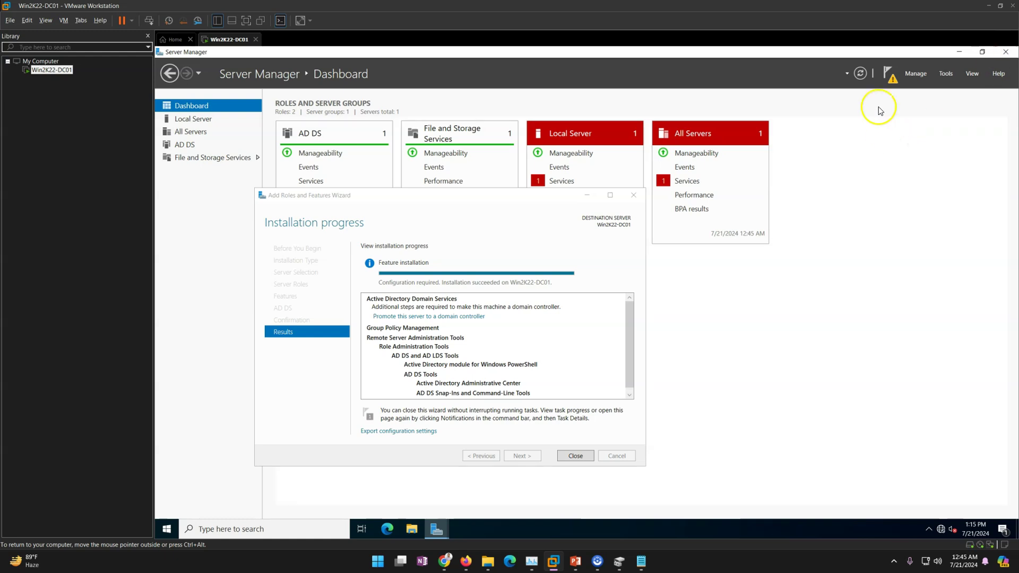
{"action": "left_click", "coordinate": [859, 73]}
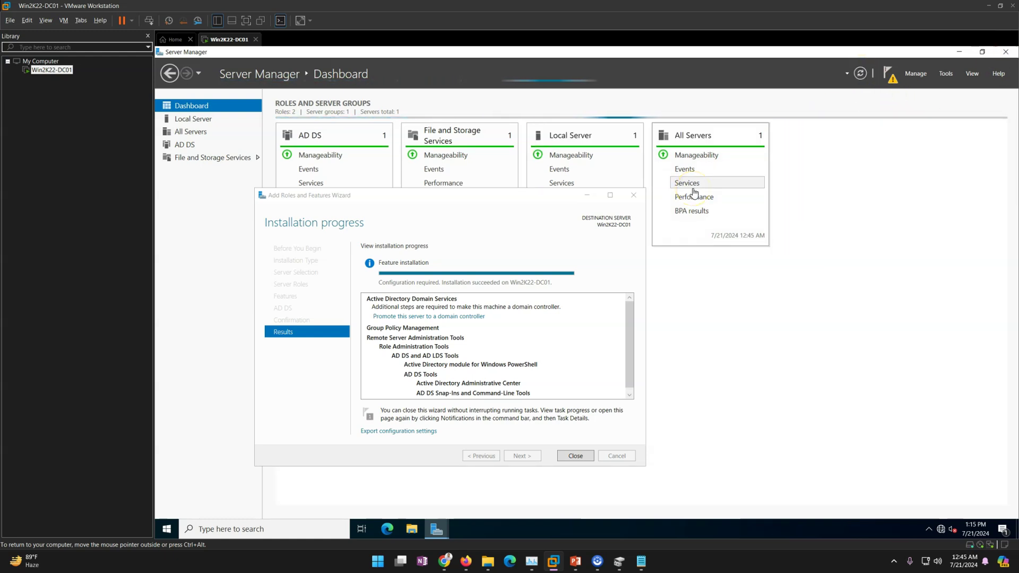
{"action": "left_click_drag", "start_coordinate": [530, 199], "coordinate": [657, 268]}
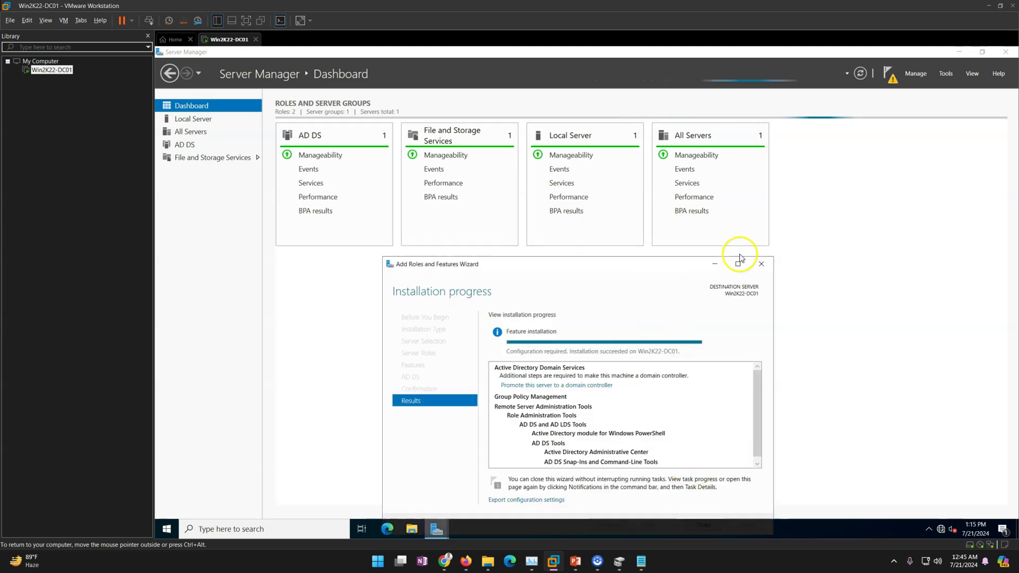
{"action": "left_click", "coordinate": [761, 264]}
{"action": "mouse_move", "coordinate": [436, 529]}
{"action": "left_click", "coordinate": [490, 501]}
{"action": "left_click_drag", "start_coordinate": [533, 126], "coordinate": [566, 202]}
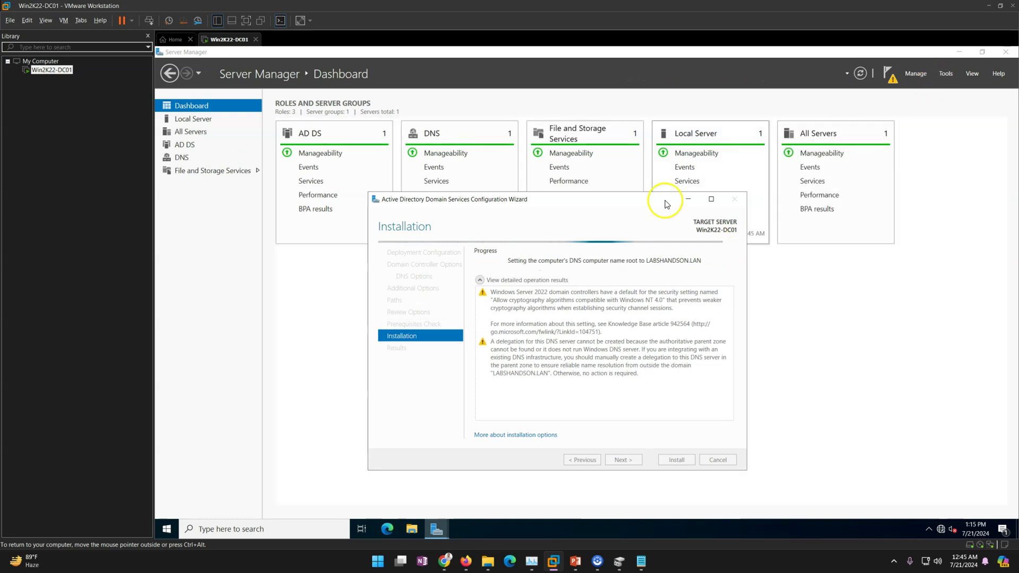
{"action": "left_click", "coordinate": [946, 74]}
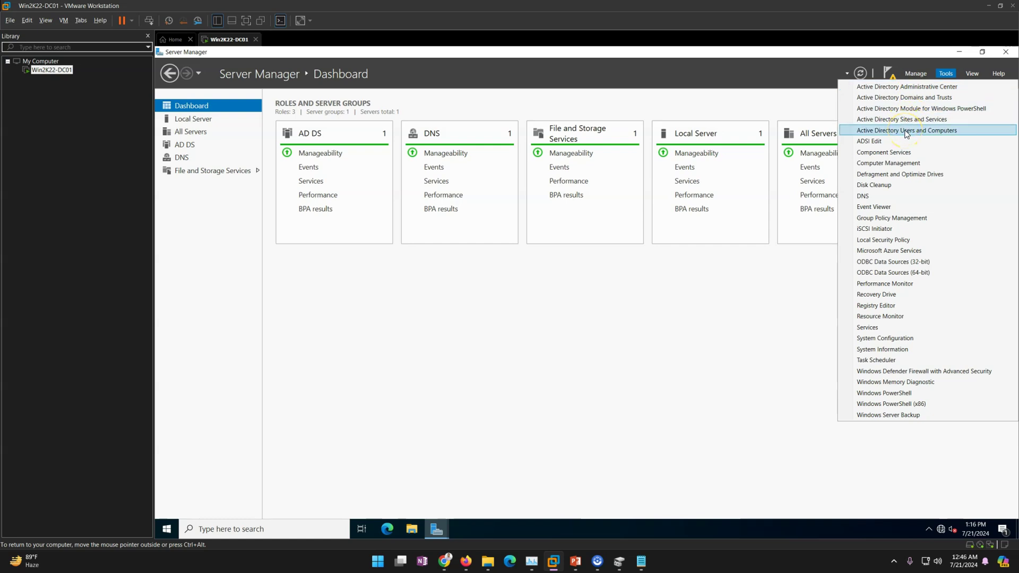
{"action": "left_click", "coordinate": [437, 532]}
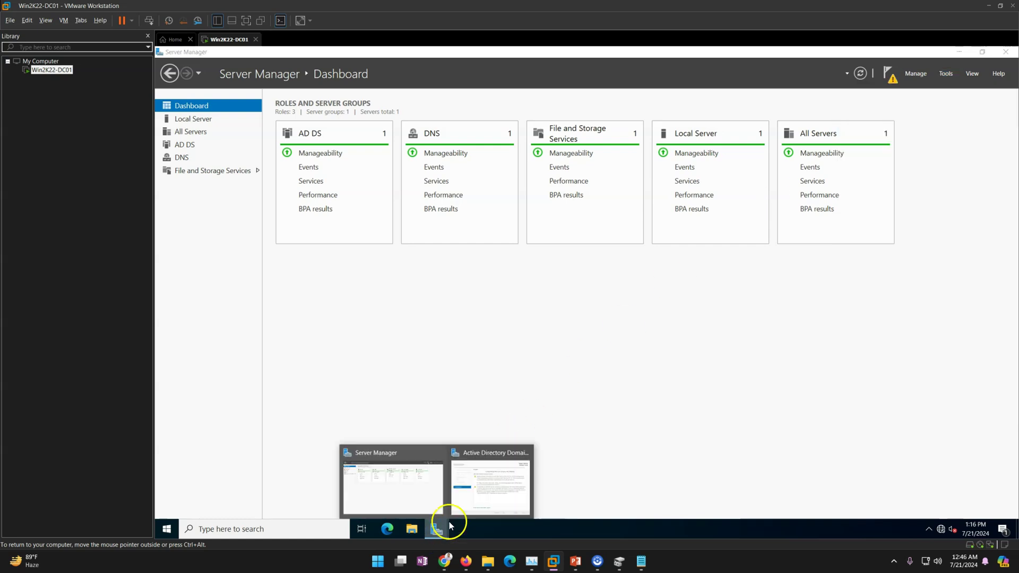
{"action": "left_click", "coordinate": [483, 489]}
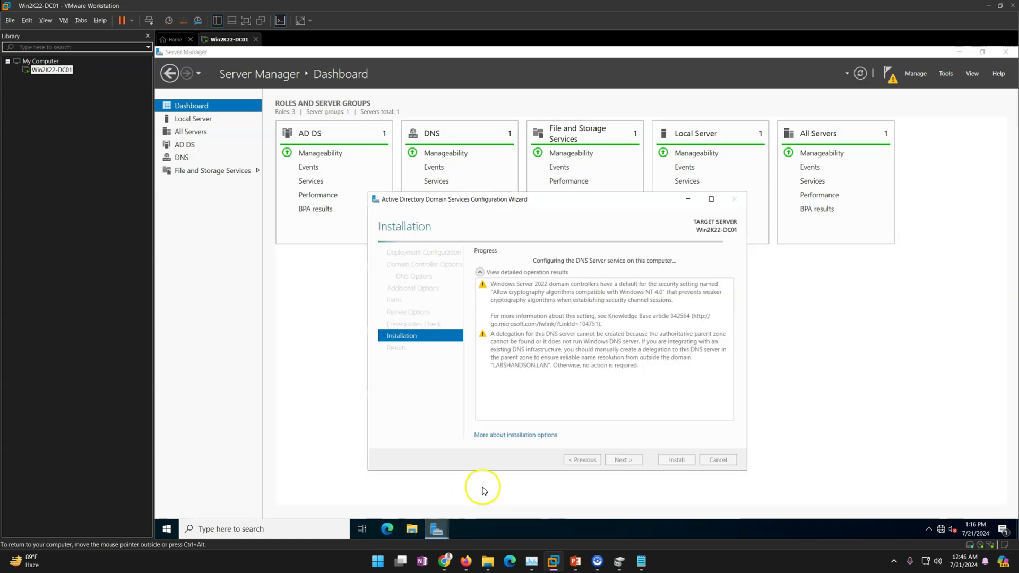
{"action": "left_click", "coordinate": [950, 75]}
{"action": "left_click", "coordinate": [950, 74]}
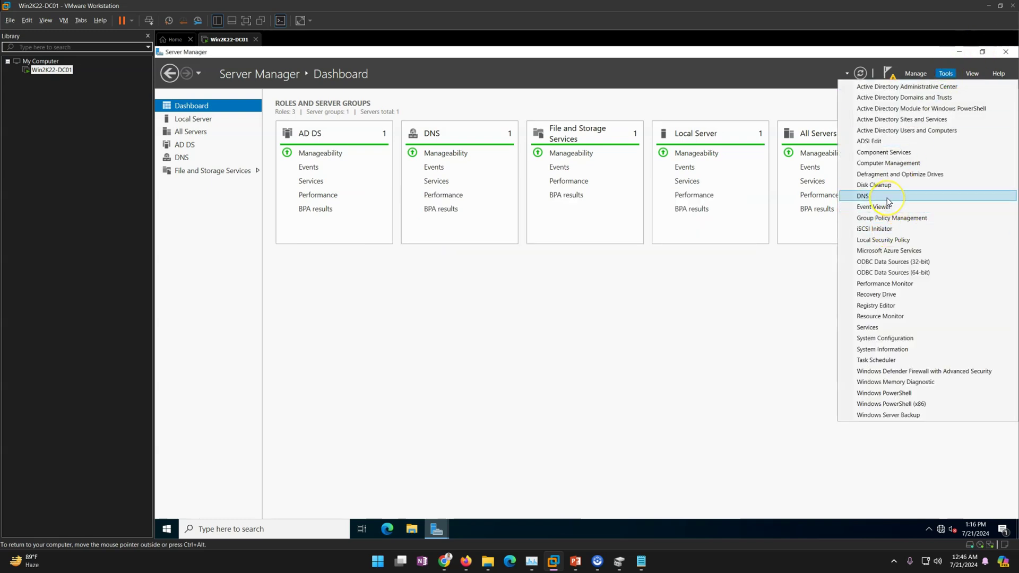
{"action": "left_click", "coordinate": [435, 531]}
{"action": "left_click", "coordinate": [491, 501]}
{"action": "left_click_drag", "start_coordinate": [613, 196], "coordinate": [656, 149]}
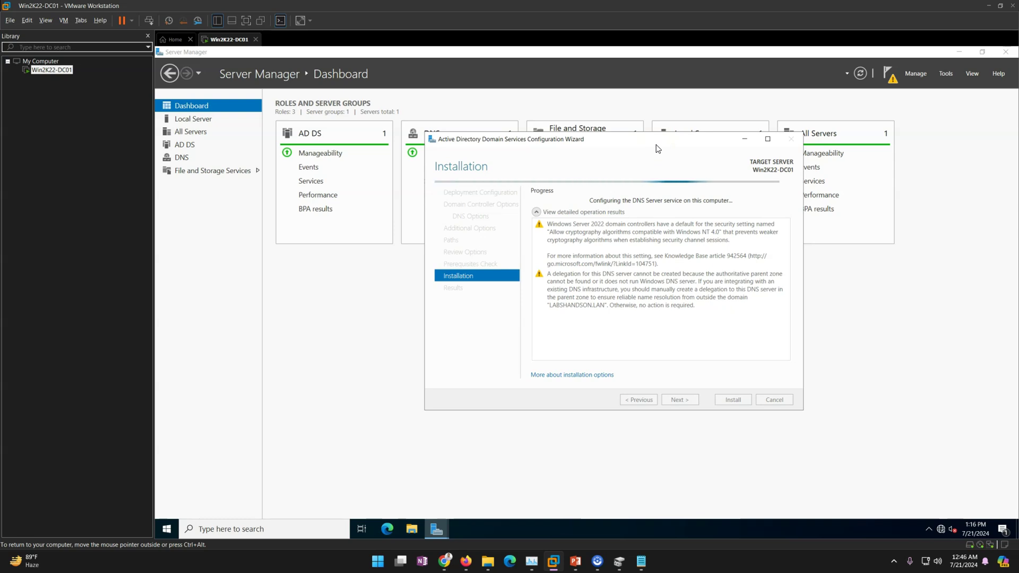
- Dismiss the sign-out warning and view details of the stopped AD DS services before the reboot
{"action": "left_click", "coordinate": [960, 556]}
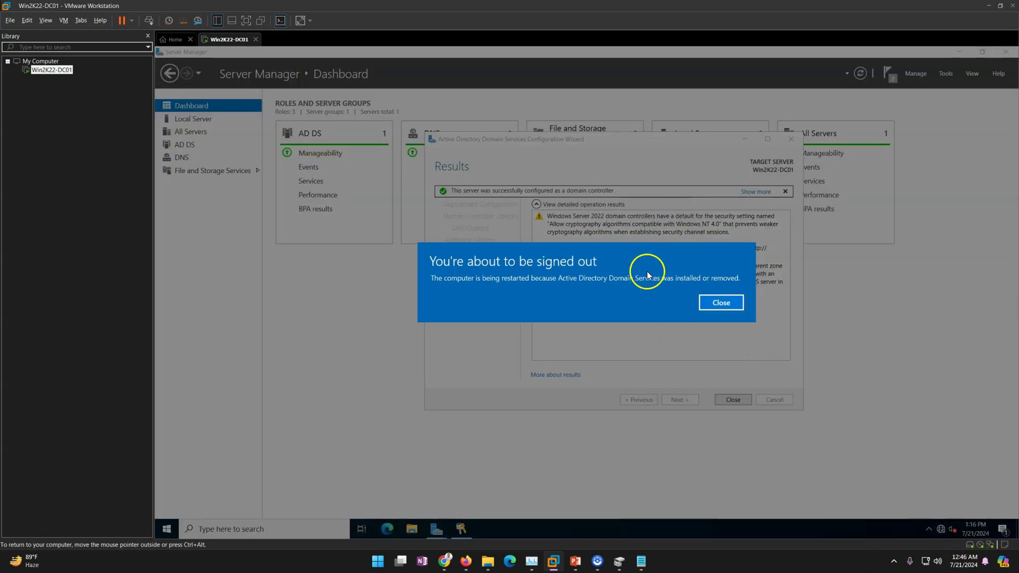
{"action": "left_click", "coordinate": [719, 303]}
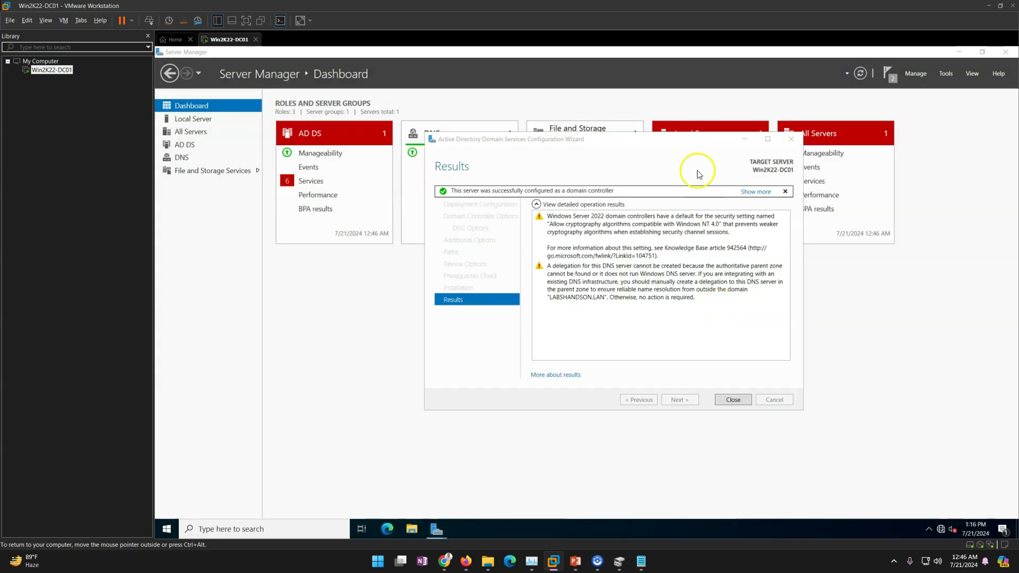
{"action": "left_click_drag", "start_coordinate": [672, 141], "coordinate": [572, 173]}
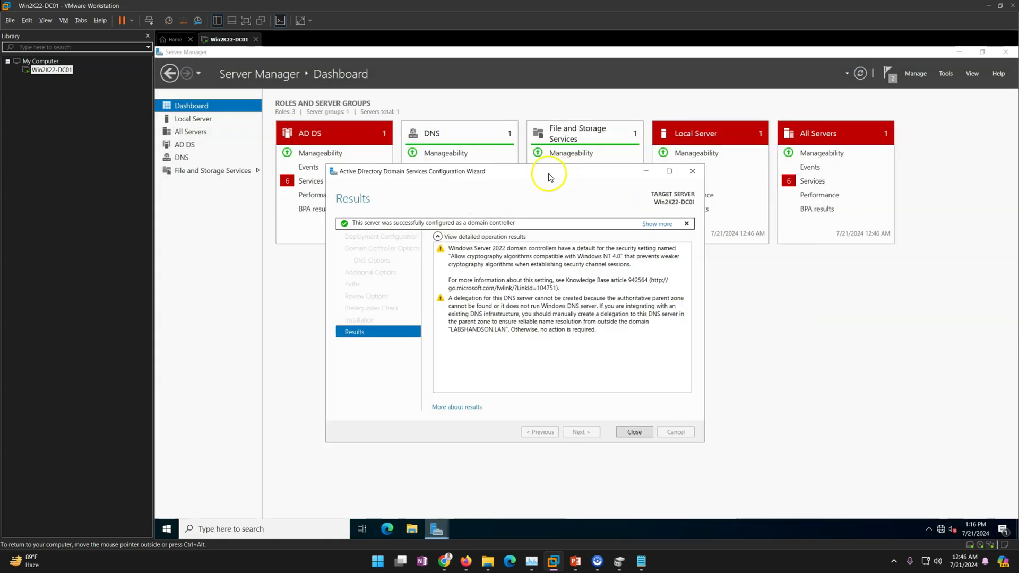
{"action": "left_click", "coordinate": [310, 181]}
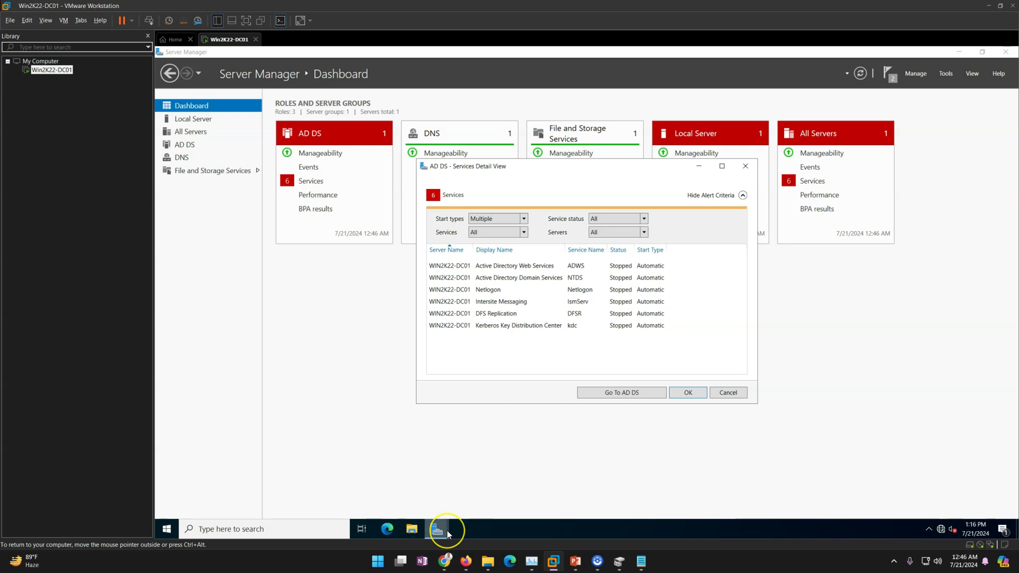
{"action": "mouse_move", "coordinate": [447, 531]}
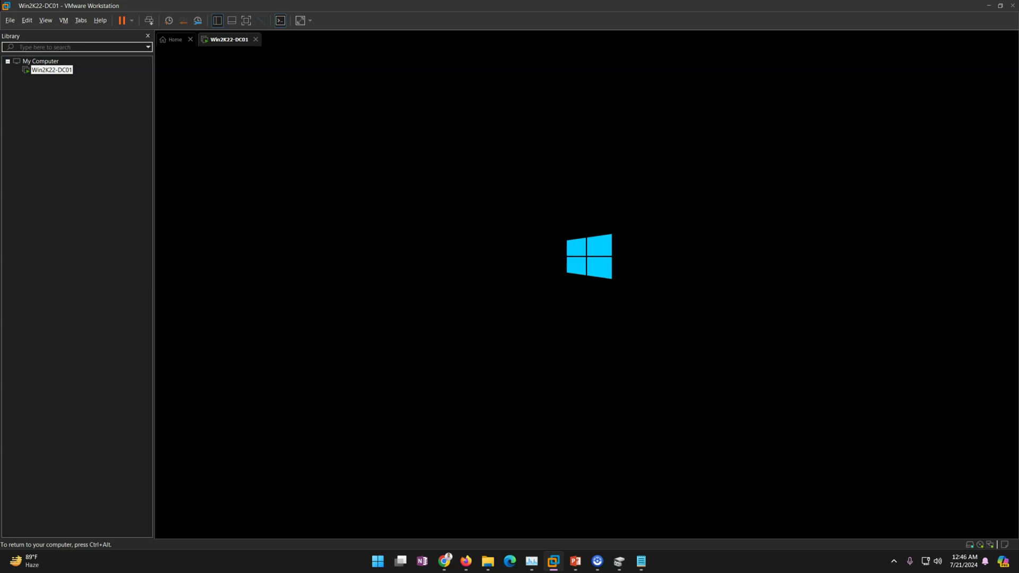
- Send Ctrl+Alt+Del and sign in as LABSHANDSON\Administrator with the administrator password
{"action": "key", "text": "ctrl+alt"}
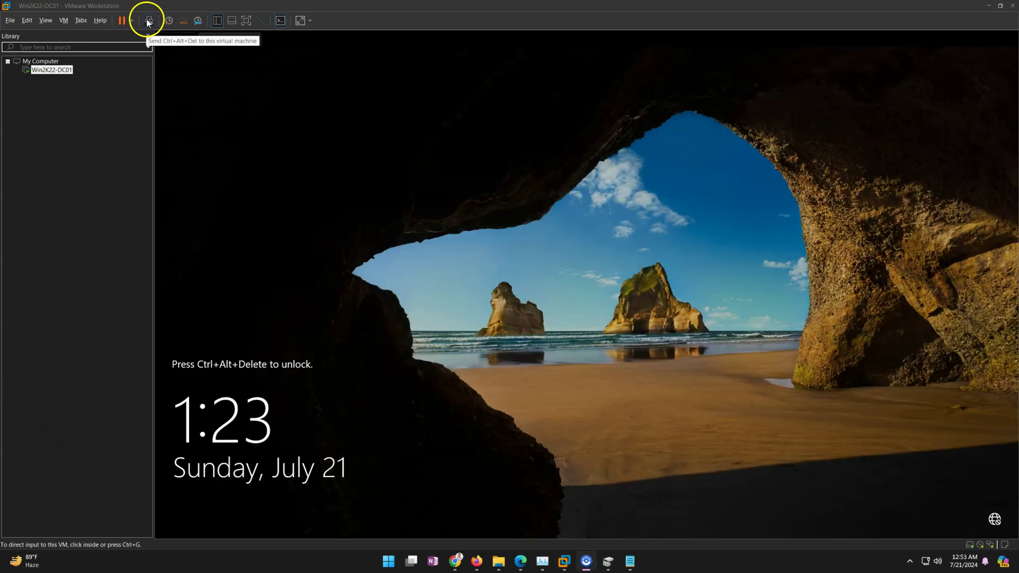
{"action": "left_click", "coordinate": [149, 21]}
{"action": "left_click", "coordinate": [557, 335]}
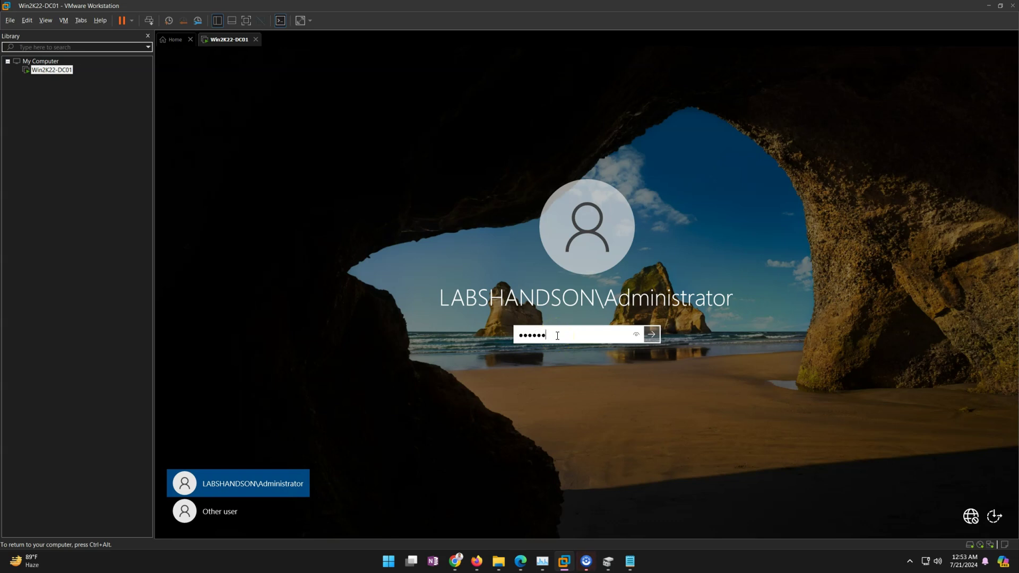
{"action": "key", "text": "Return"}
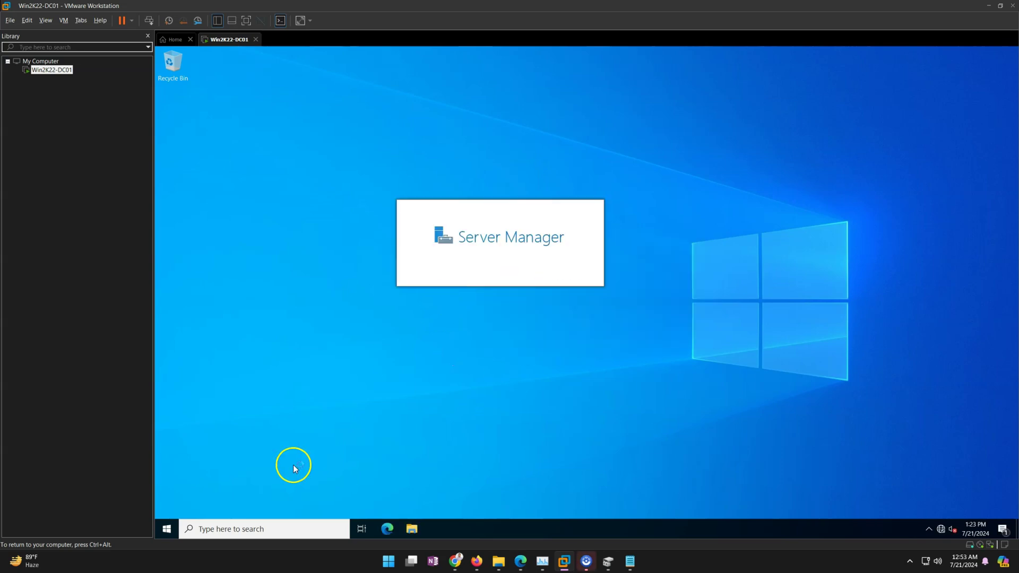
- Launch Active Directory Users and Computers from a Start menu search for 'active'
{"action": "left_click", "coordinate": [167, 528]}
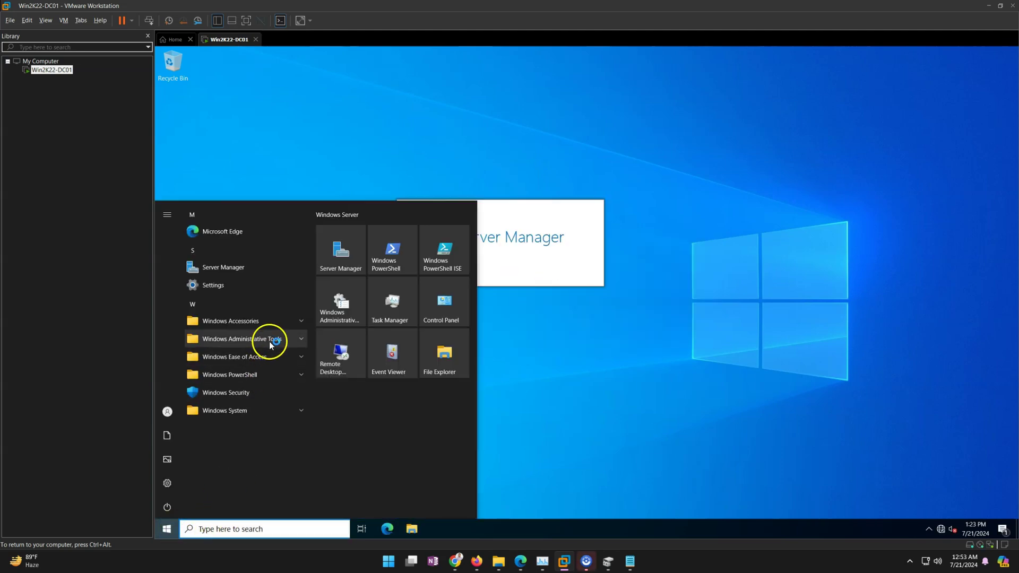
{"action": "type", "text": "ctive"}
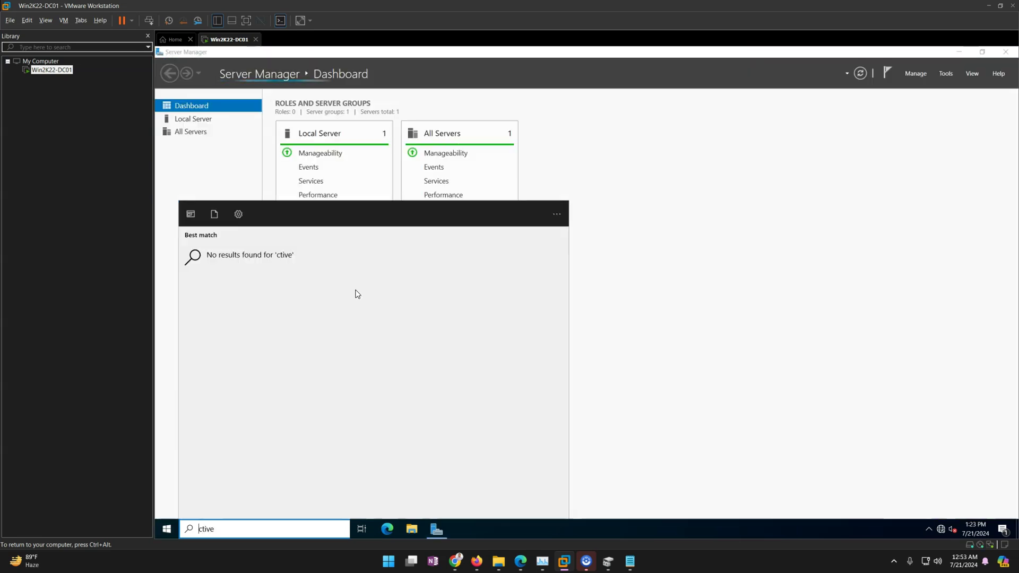
{"action": "type", "text": "a"}
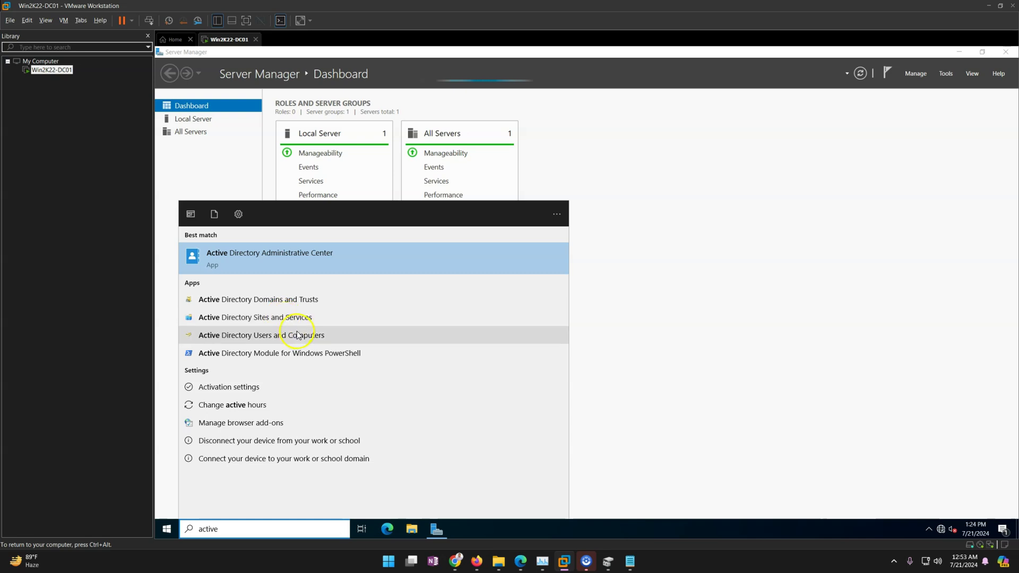
{"action": "left_click", "coordinate": [297, 335]}
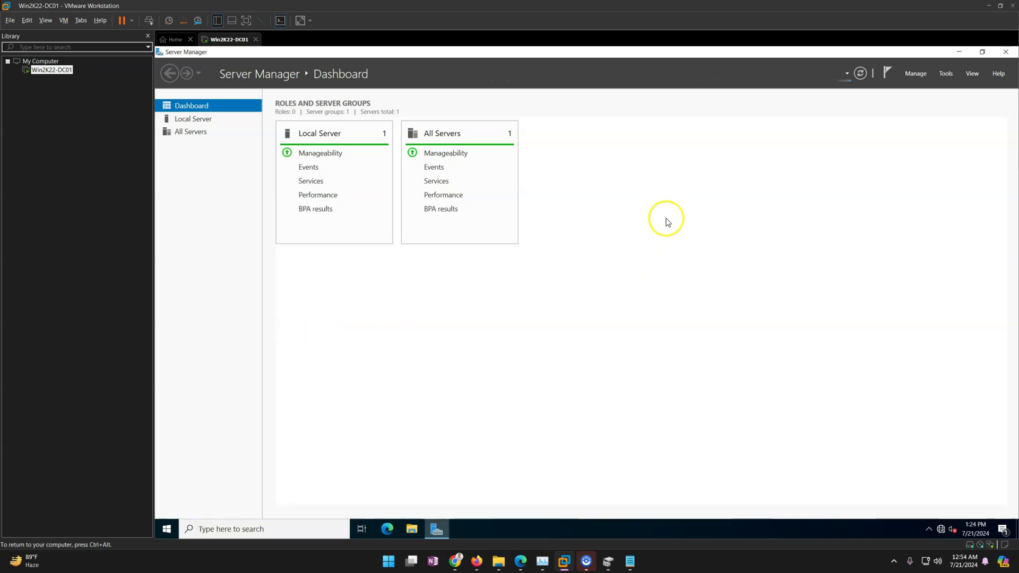
- Open DNS Manager from Server Manager's Tools, minimize Server Manager, and place DNS Manager on the right with WIN2K22-DC01 selected
{"action": "left_click", "coordinate": [945, 77]}
{"action": "left_click", "coordinate": [946, 79]}
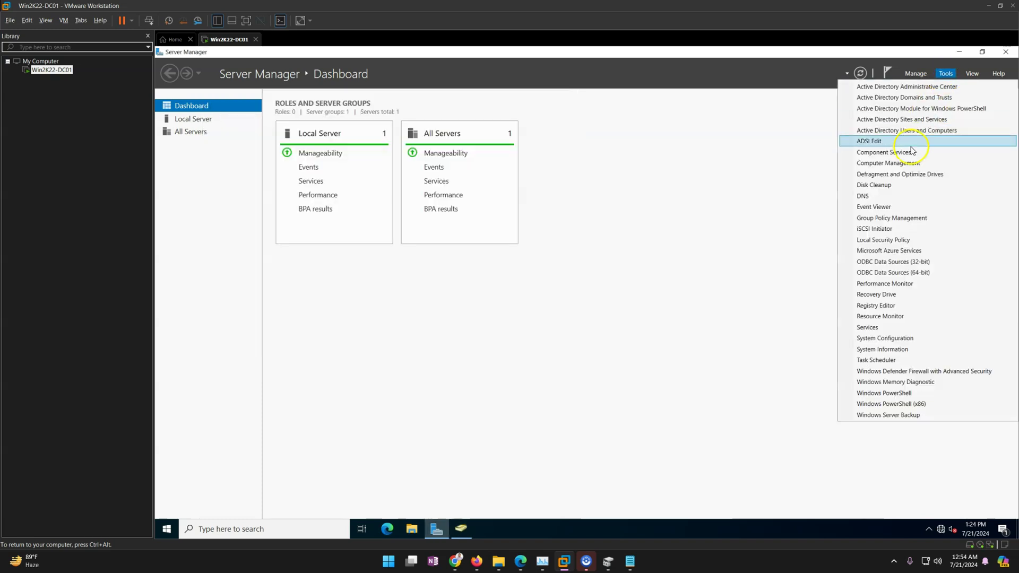
{"action": "left_click", "coordinate": [871, 196]}
{"action": "left_click", "coordinate": [960, 52]}
{"action": "left_click_drag", "start_coordinate": [382, 87], "coordinate": [806, 98]}
{"action": "left_click", "coordinate": [648, 138]}
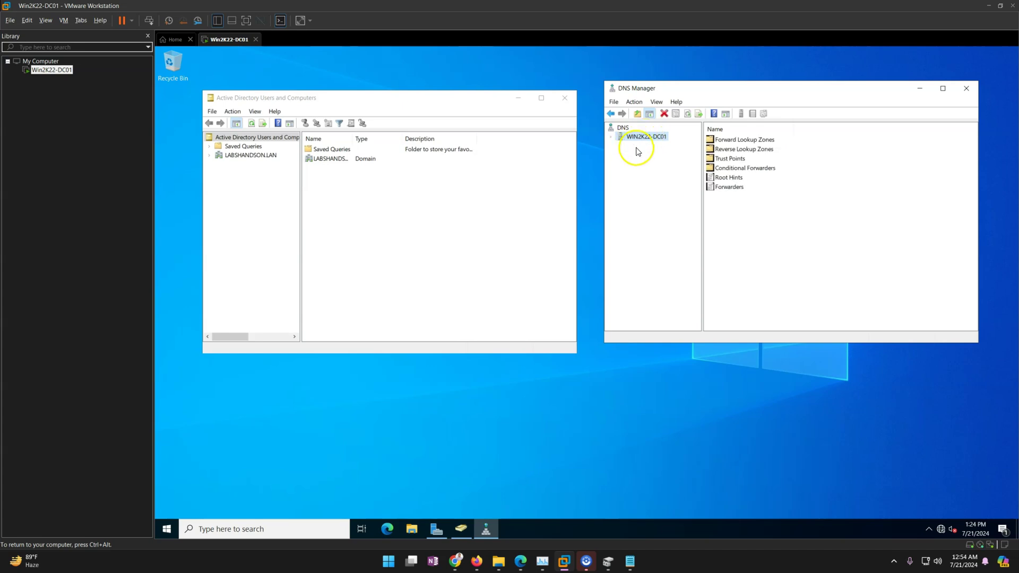
- Show the LABSHANDSON.LAN forward lookup zone records and select the win2k22-dc01 host record
{"action": "double_click", "coordinate": [641, 147]}
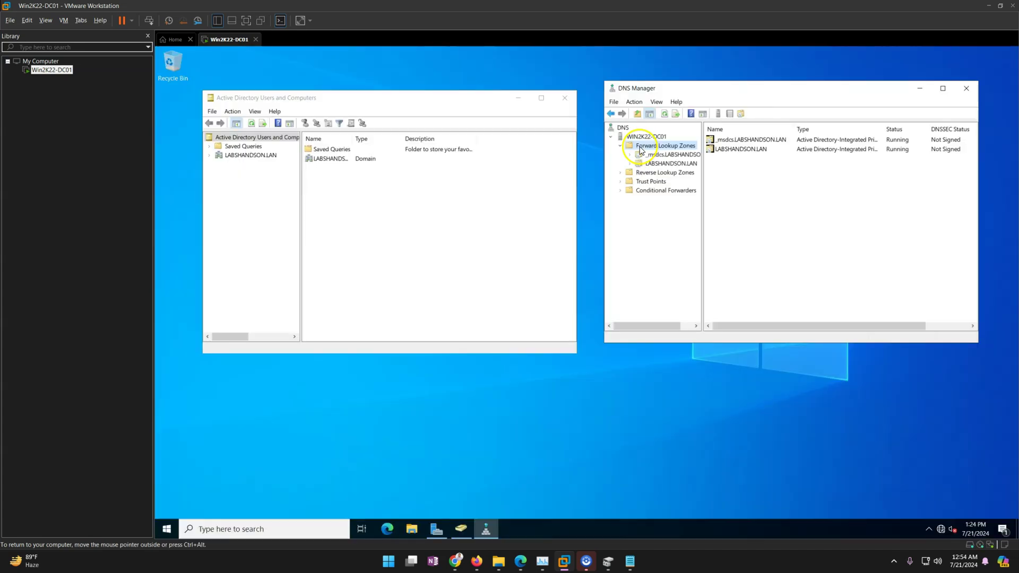
{"action": "left_click", "coordinate": [668, 164]}
{"action": "left_click", "coordinate": [758, 285]}
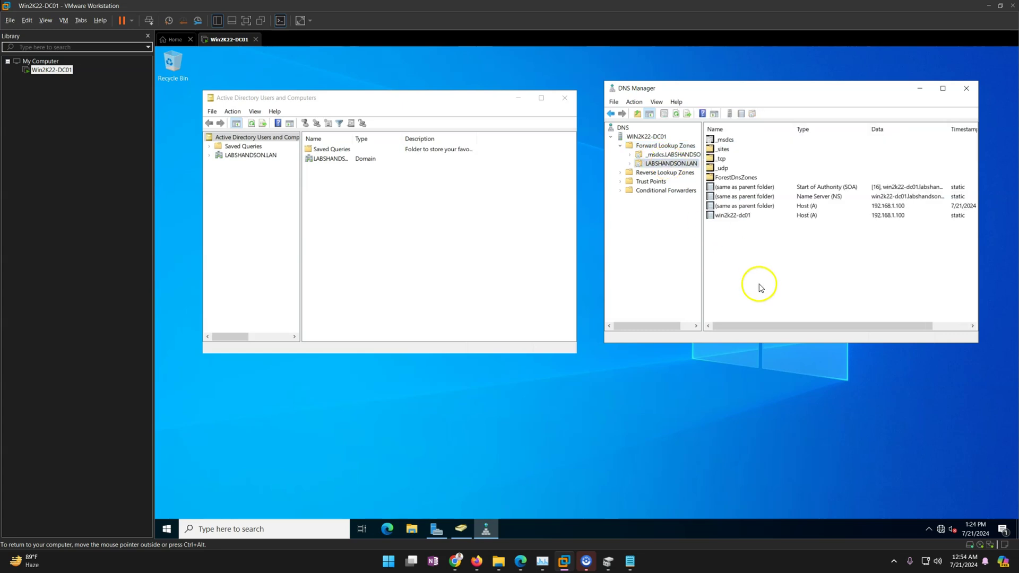
{"action": "left_click", "coordinate": [751, 216]}
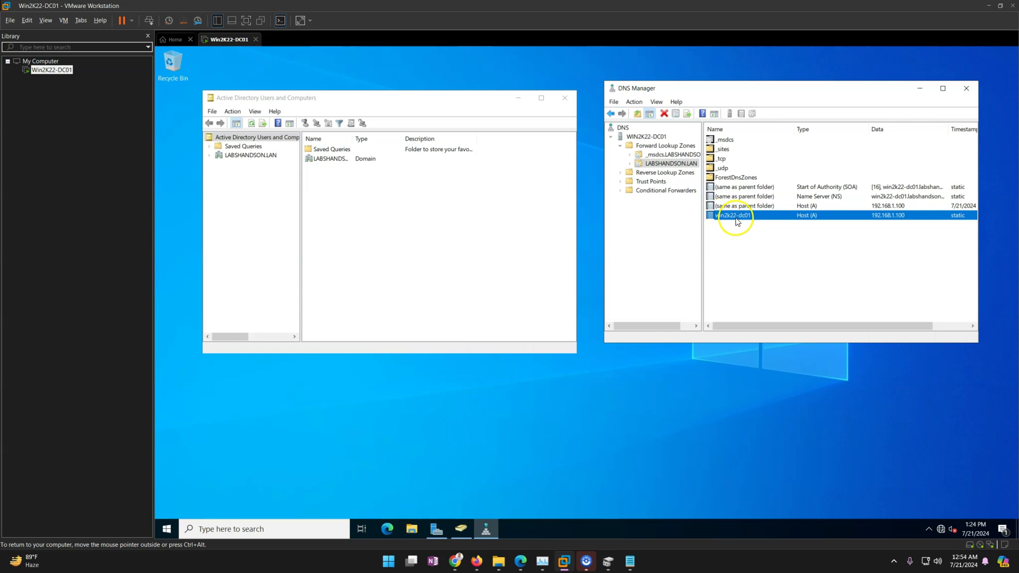
- Expand LABSHANDSON.LAN in ADUC and show WIN2K22-DC01 in Domain Controllers with a wider Name column
{"action": "left_click", "coordinate": [209, 156]}
{"action": "left_click", "coordinate": [246, 164]}
{"action": "left_click", "coordinate": [257, 157]}
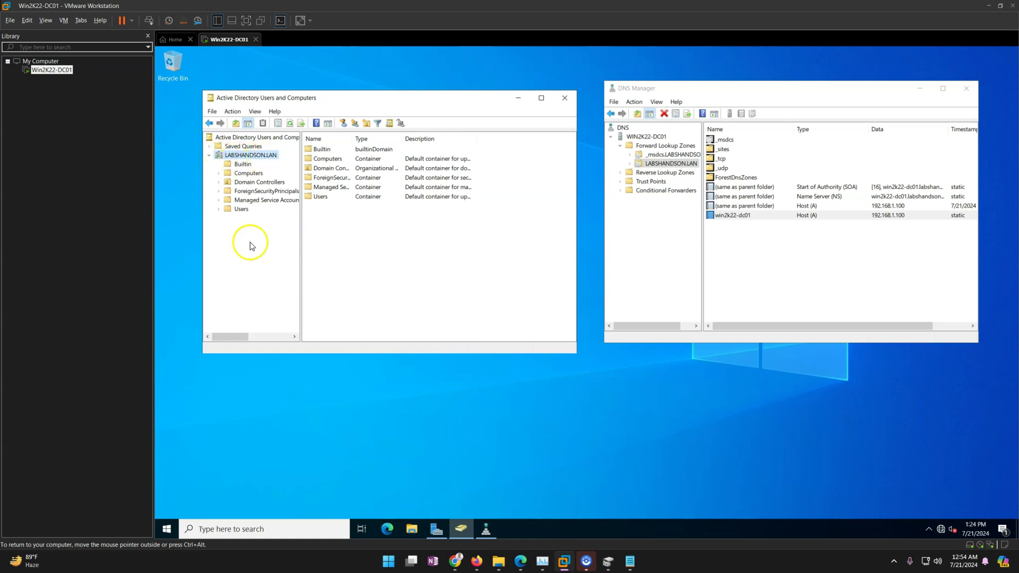
{"action": "left_click", "coordinate": [251, 184]}
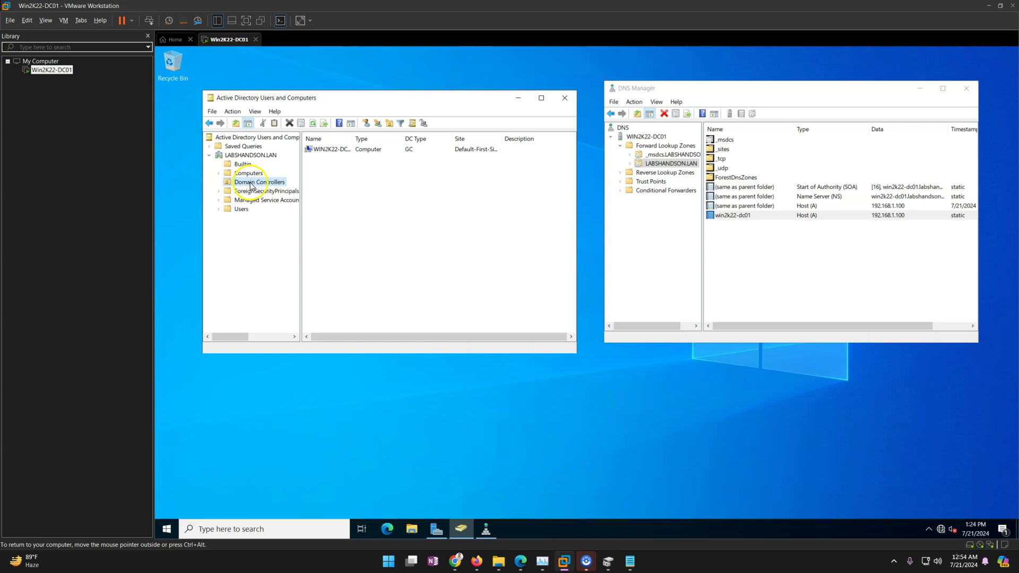
{"action": "left_click_drag", "start_coordinate": [353, 138], "coordinate": [382, 138]}
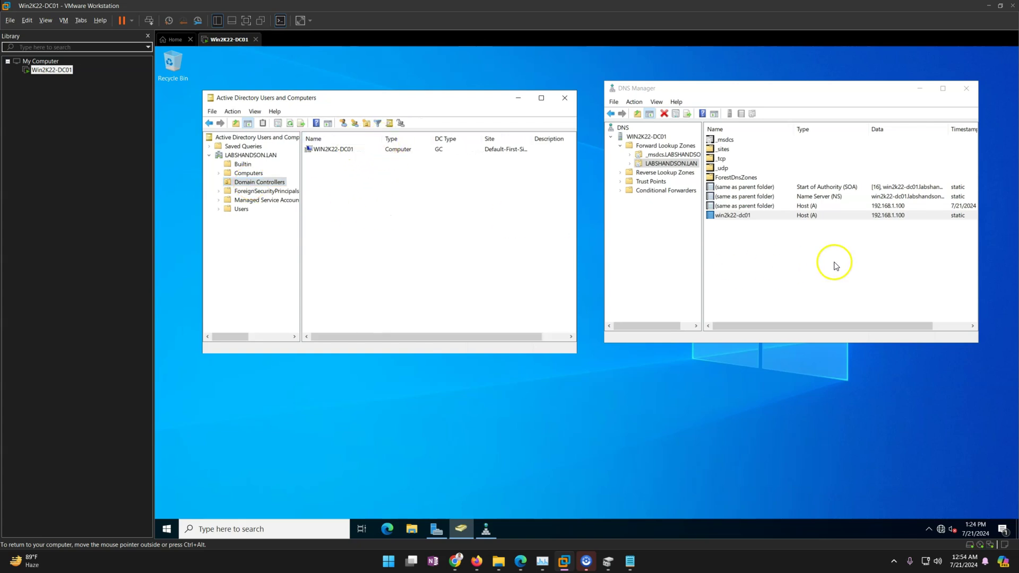
- Return from the server desktop to the demo-environment slide in PowerPoint
{"action": "left_click", "coordinate": [836, 265]}
{"action": "mouse_move", "coordinate": [521, 561]}
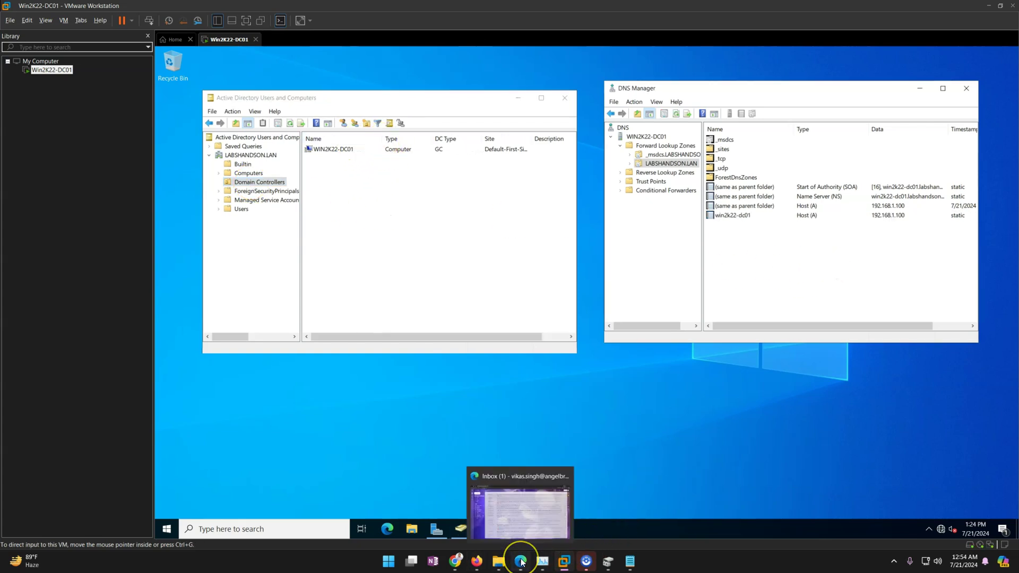
{"action": "left_click", "coordinate": [701, 371]}
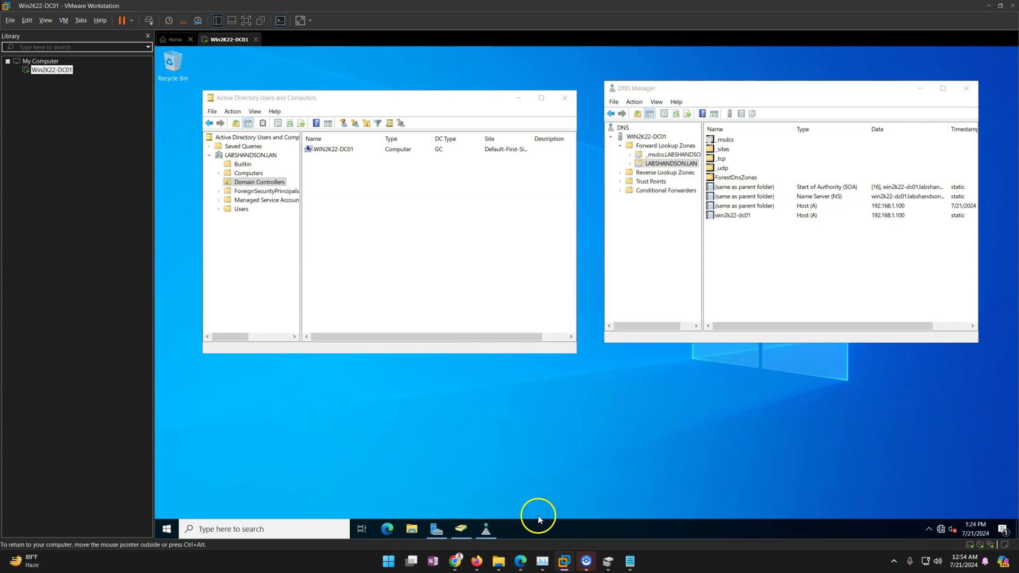
{"action": "left_click", "coordinate": [608, 520]}
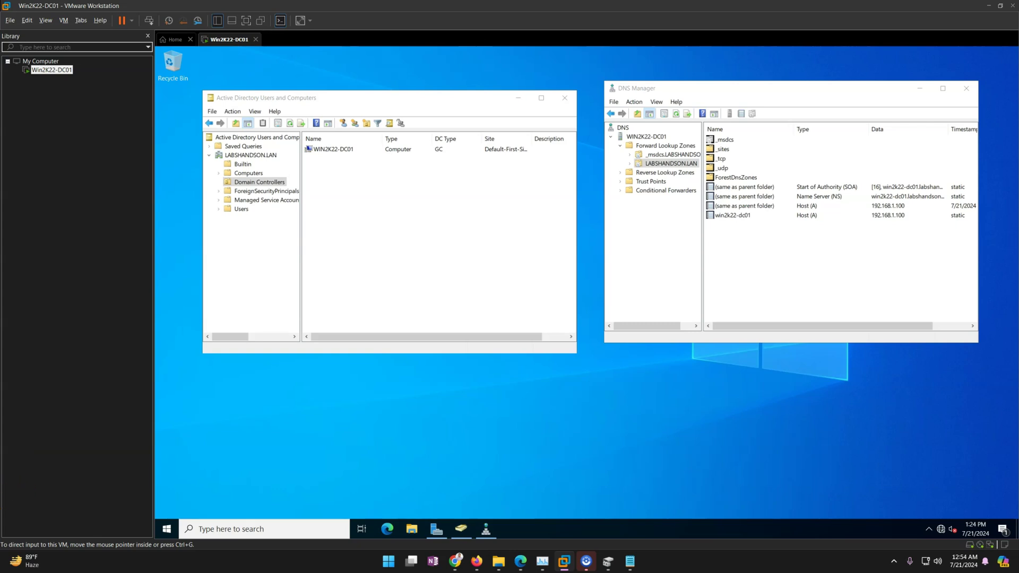